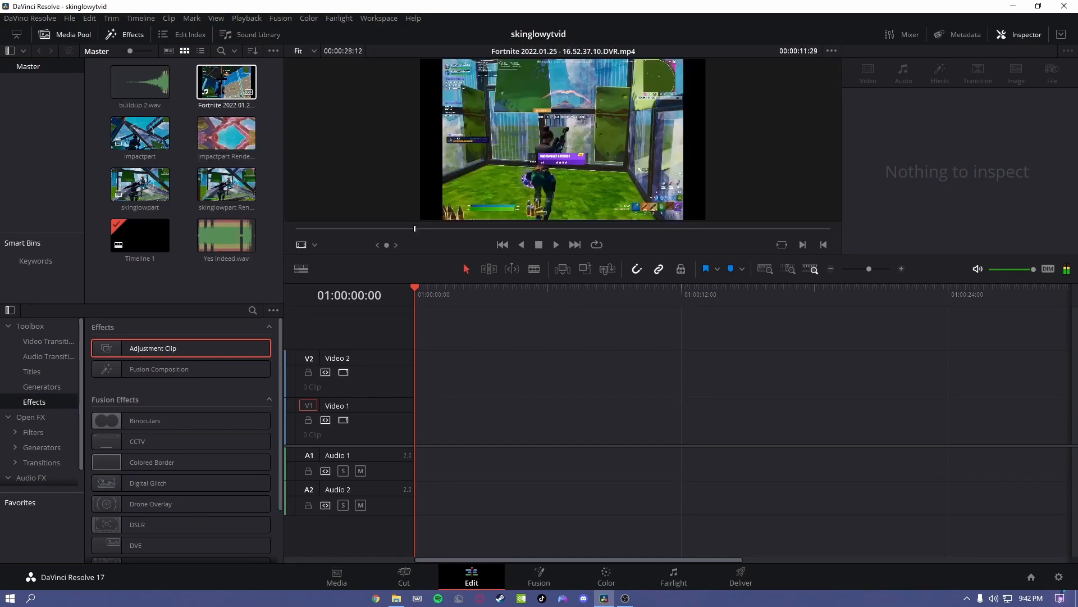
Place the Fortnite gameplay clip on Video 1 and Yes Indeed.wav on Audio 2, both starting at 01:00:00:00
drag(226, 85, 421, 419)
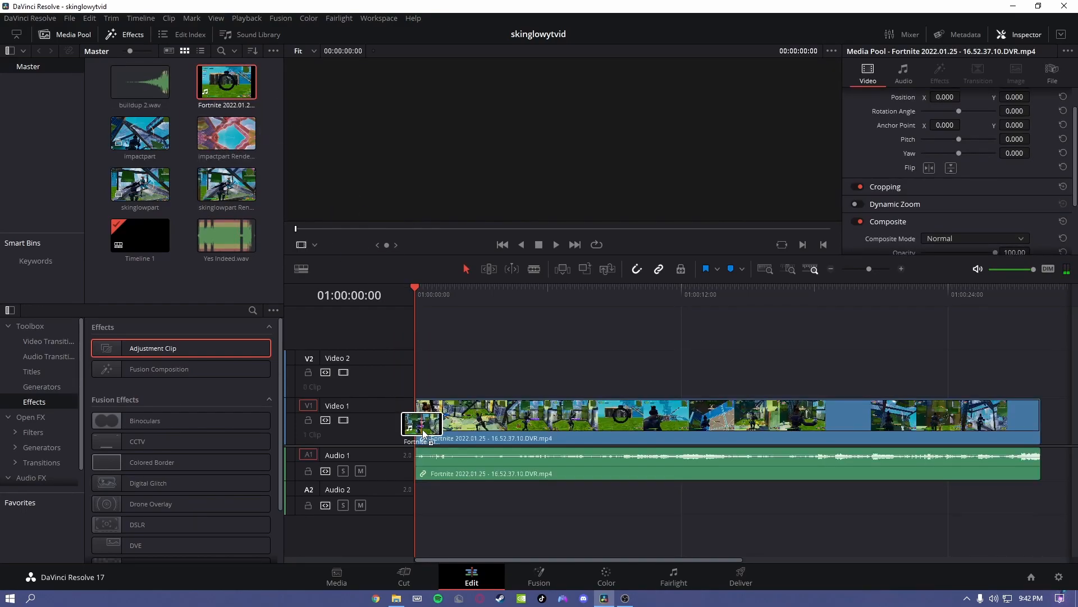
drag(226, 236, 429, 494)
Stretch the gameplay clip horizontally to a Zoom X of 1.184, leaving Zoom Y at 1.000
click(302, 243)
drag(444, 140, 421, 150)
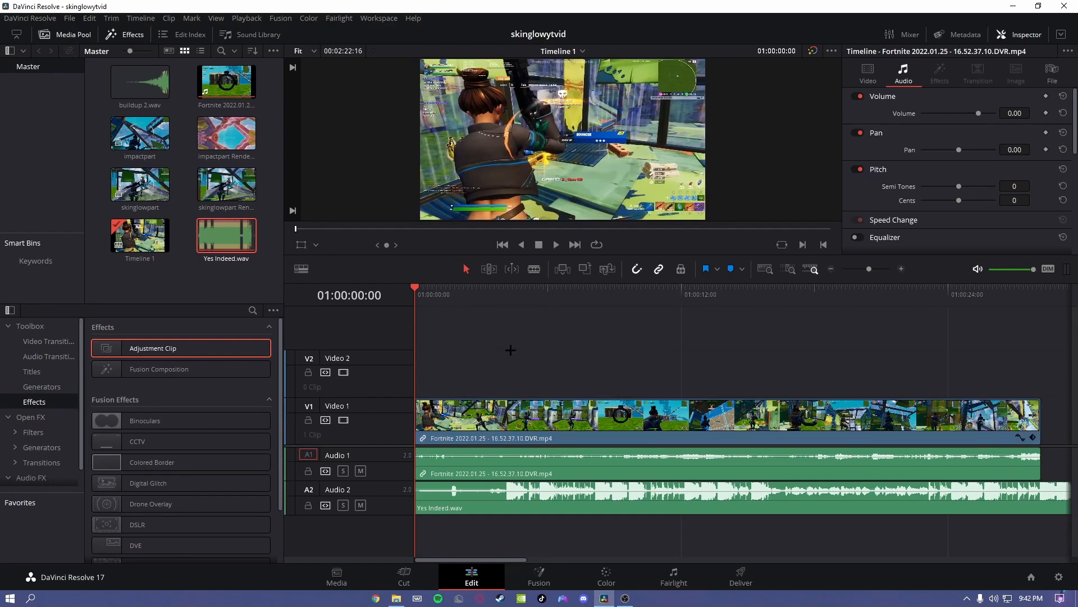
Find the frame of the final shot at 01:00:25:22 and add a marker there on the gameplay clip
drag(989, 295, 993, 310)
click(874, 270)
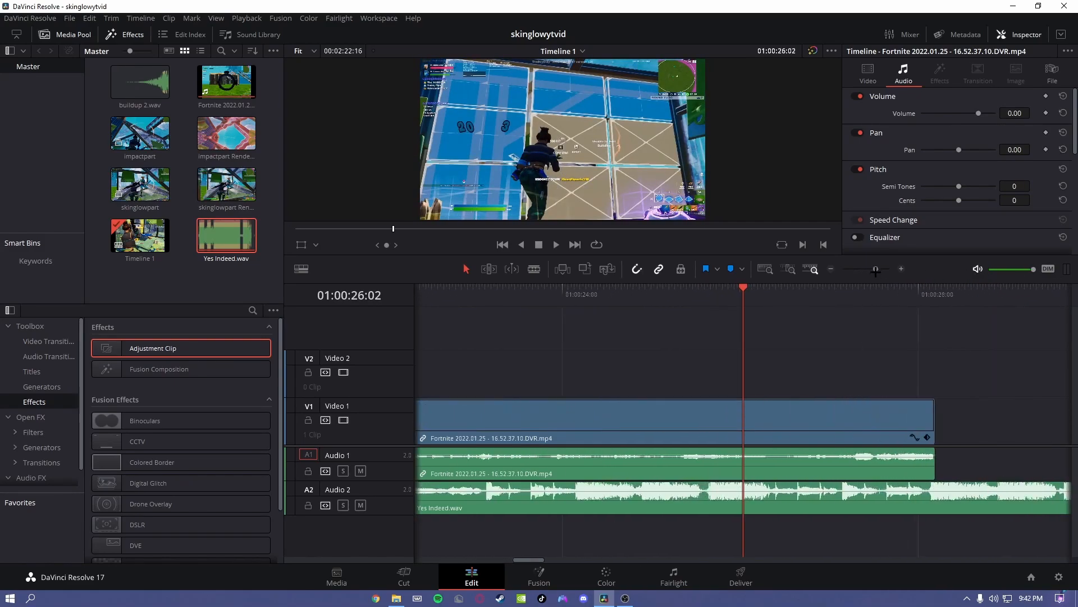
drag(773, 298, 699, 313)
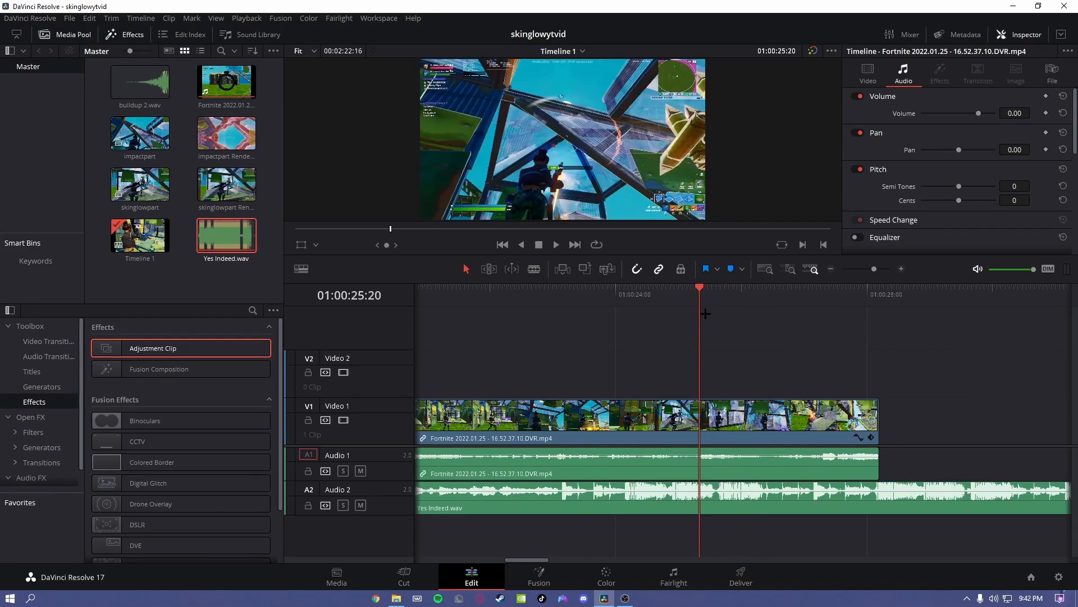
key(Right)
key(Right)
key(Right)
key(Left)
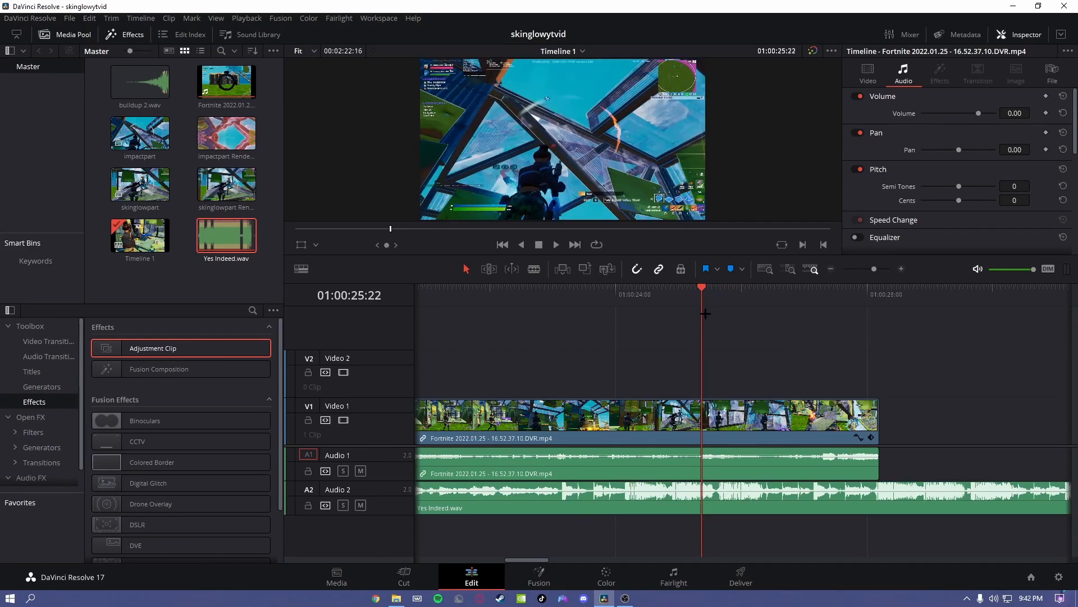
click(723, 421)
key(m)
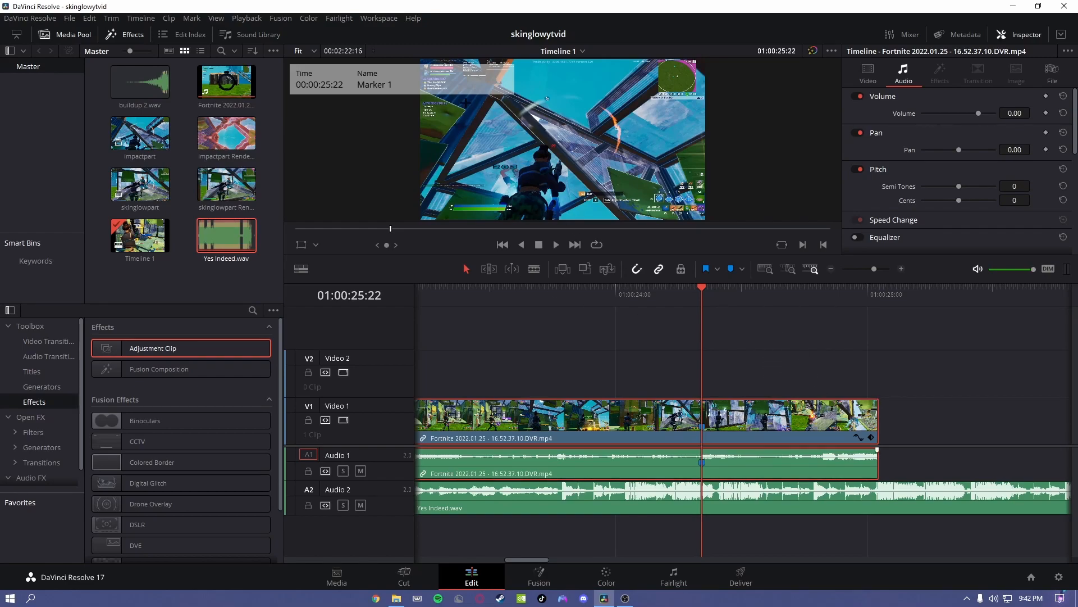
Move the gameplay clip further along the timeline, away from the opening of the music
click(875, 421)
drag(873, 269, 858, 285)
drag(444, 418, 599, 418)
click(535, 321)
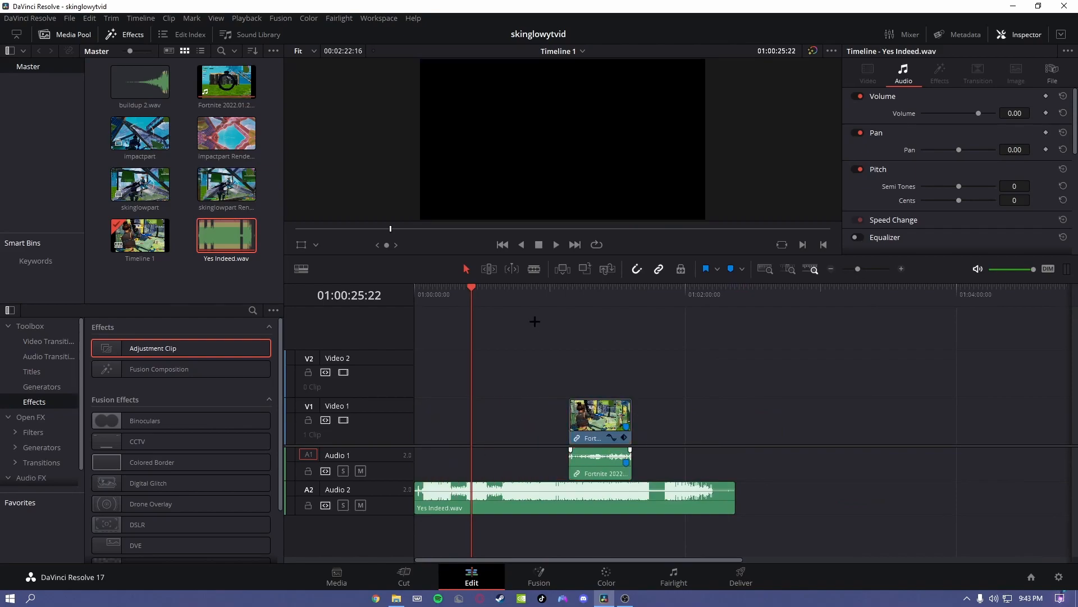
Add a marker to Yes Indeed.wav where the beat drops, at 01:00:04:11
key(Home)
drag(844, 270, 871, 271)
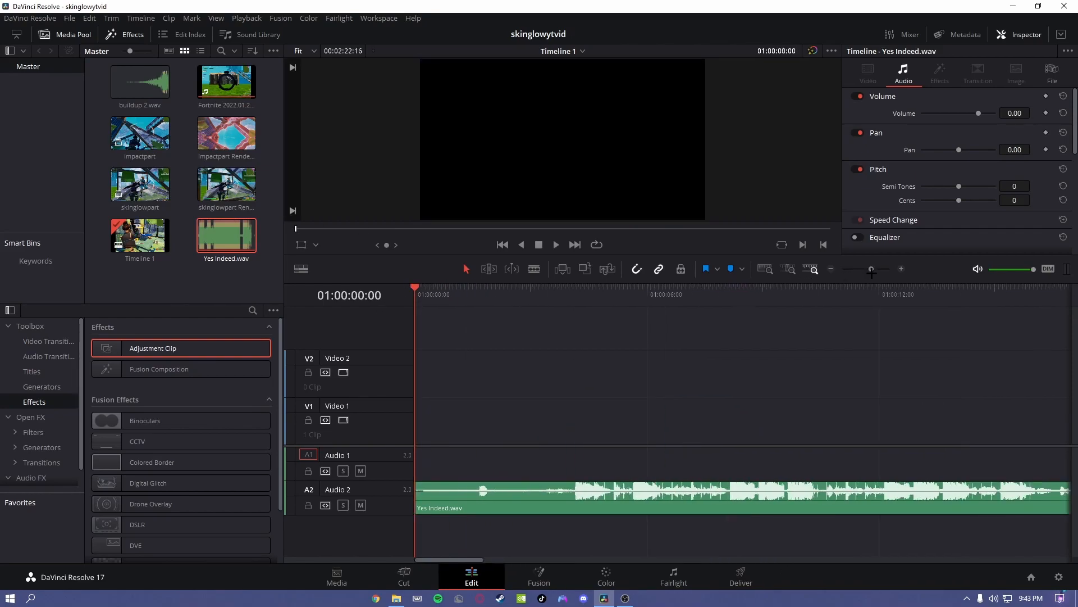
drag(570, 297, 587, 296)
drag(871, 268, 921, 271)
drag(752, 303, 813, 323)
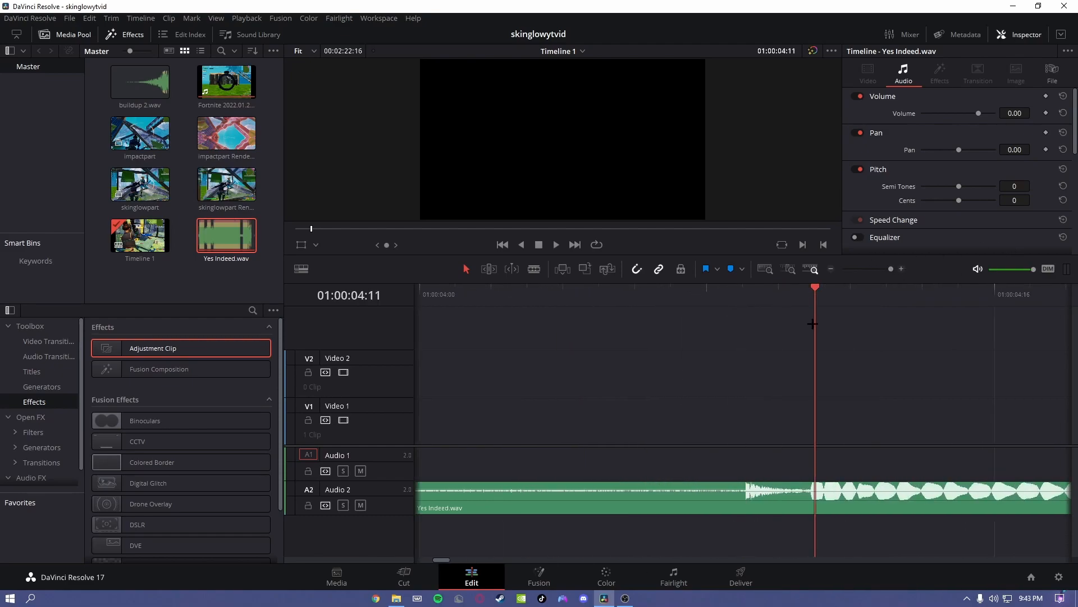
click(821, 505)
key(m)
Align the gameplay clip's marker with the music marker at 01:00:04:11 and trim the clip's start to the beginning of the timeline
drag(891, 268, 862, 280)
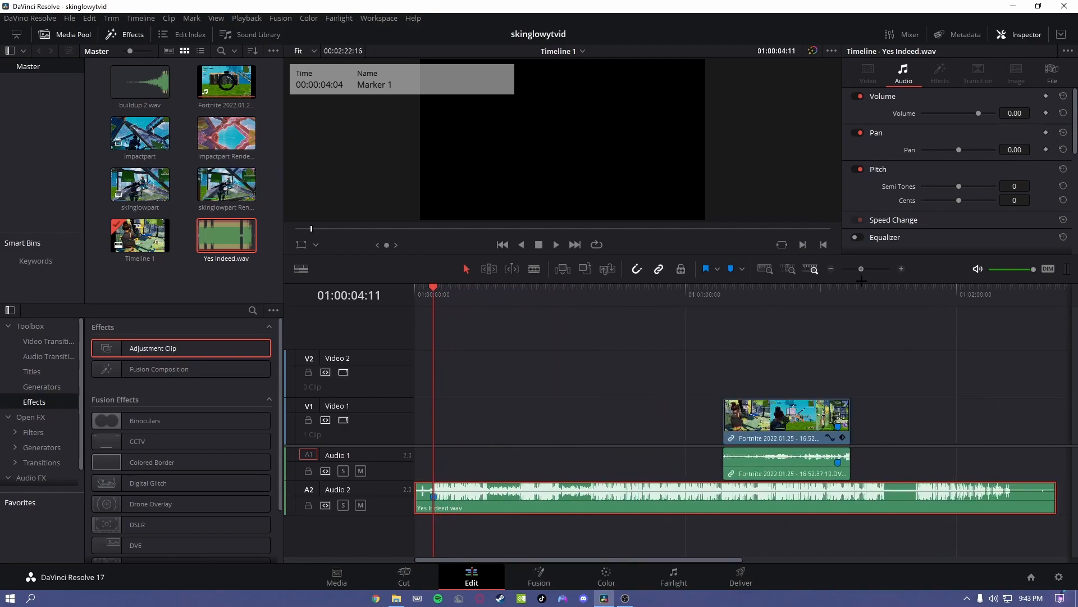
drag(788, 431, 431, 416)
key(ctrl+z)
key(ctrl+z)
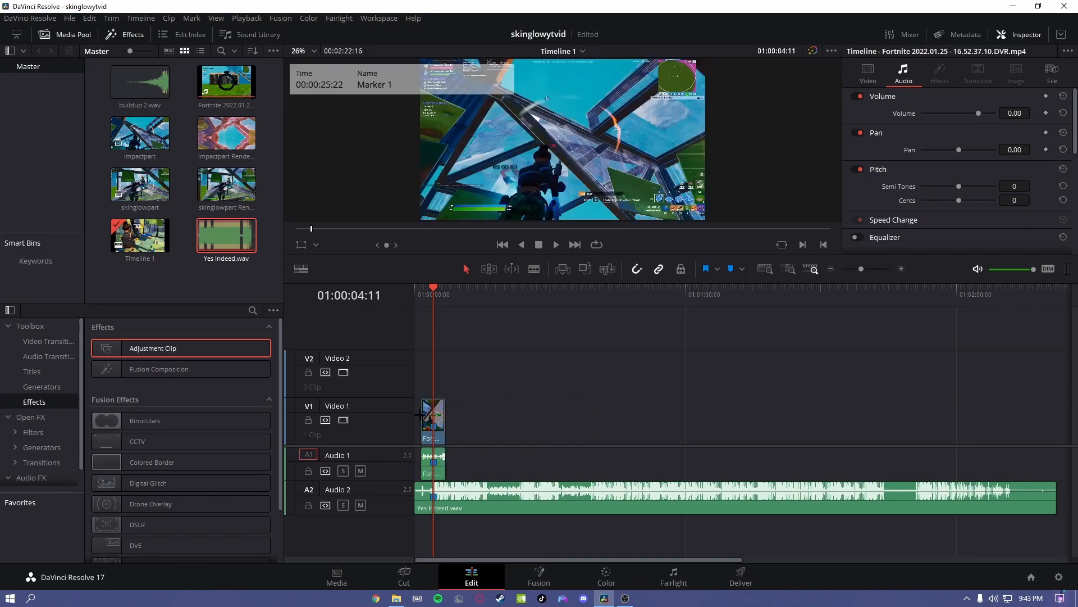
drag(425, 409, 416, 409)
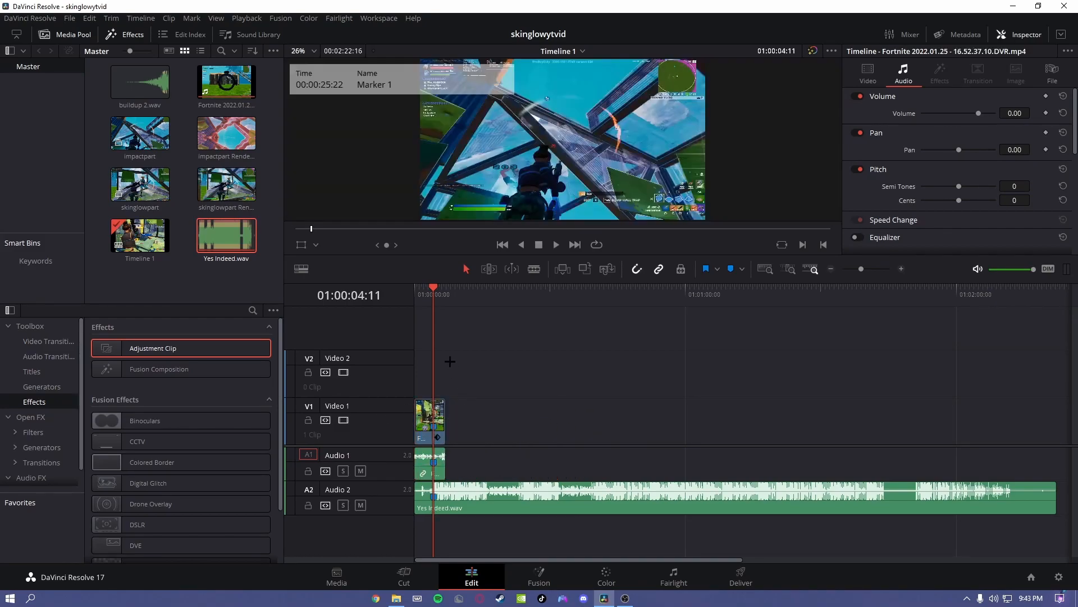
Play the edit from the beginning in an enlarged viewer to check the sync between shot and beat
key(Home)
key(space)
drag(805, 254, 806, 393)
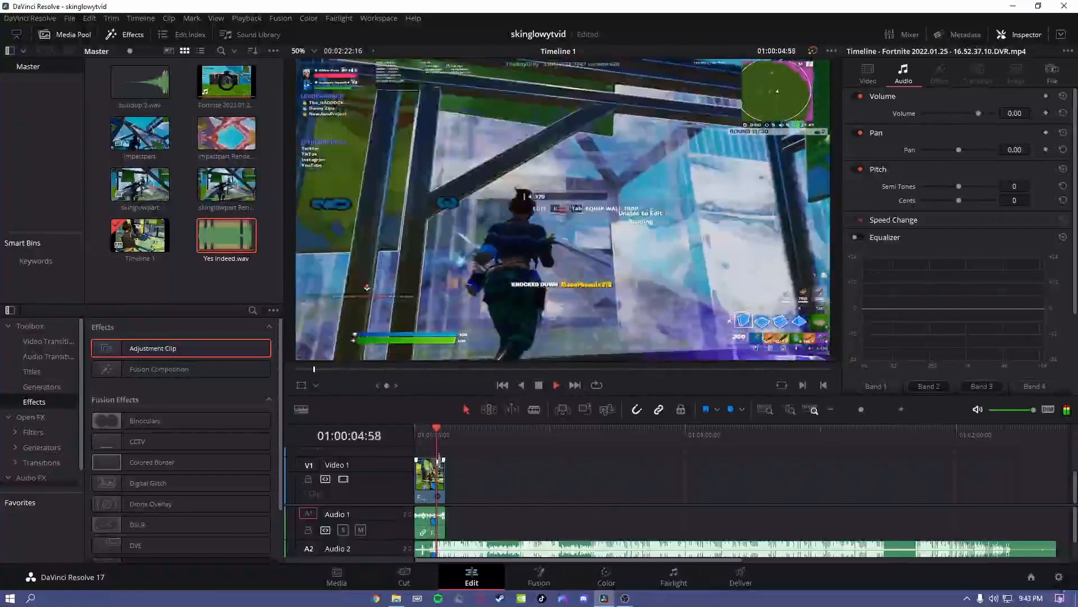
Return the playhead to the marker at 01:00:04:11 and unlink the gameplay clip's video from its audio
click(428, 443)
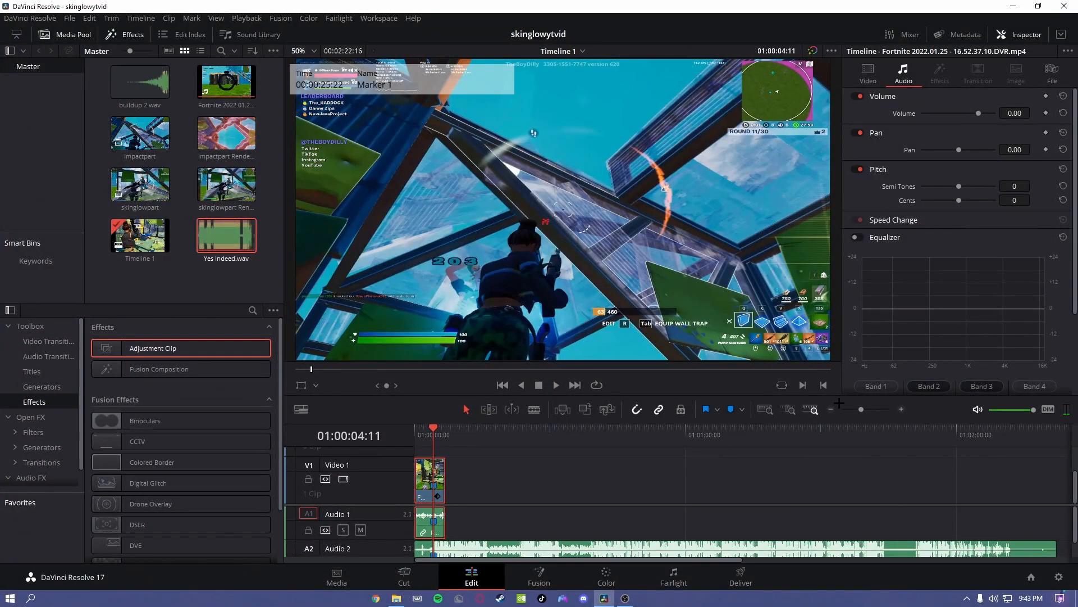
drag(861, 409, 870, 410)
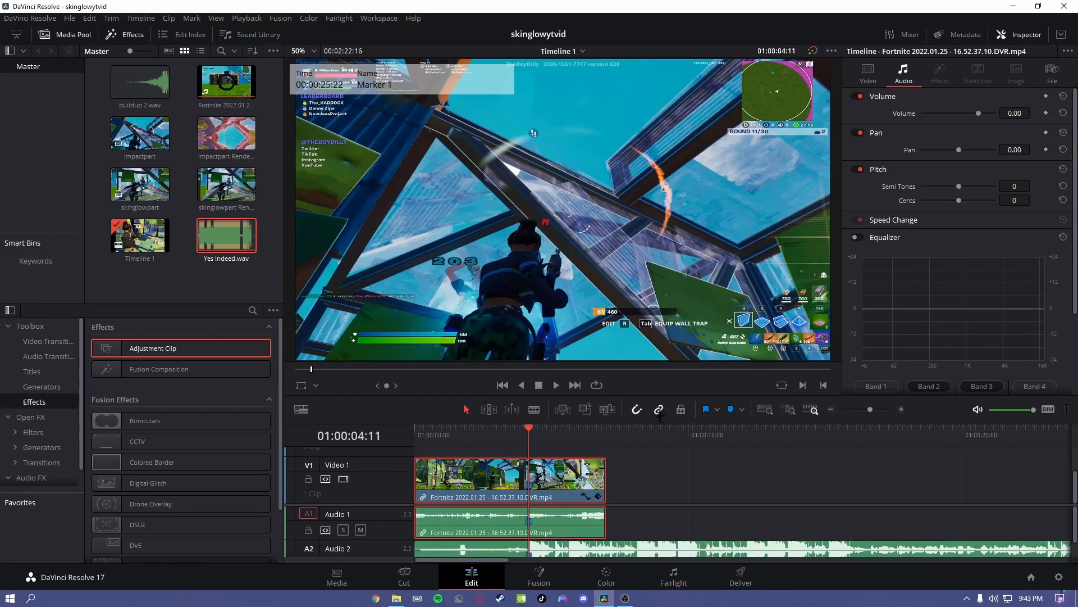
drag(661, 423, 661, 227)
right_click(556, 371)
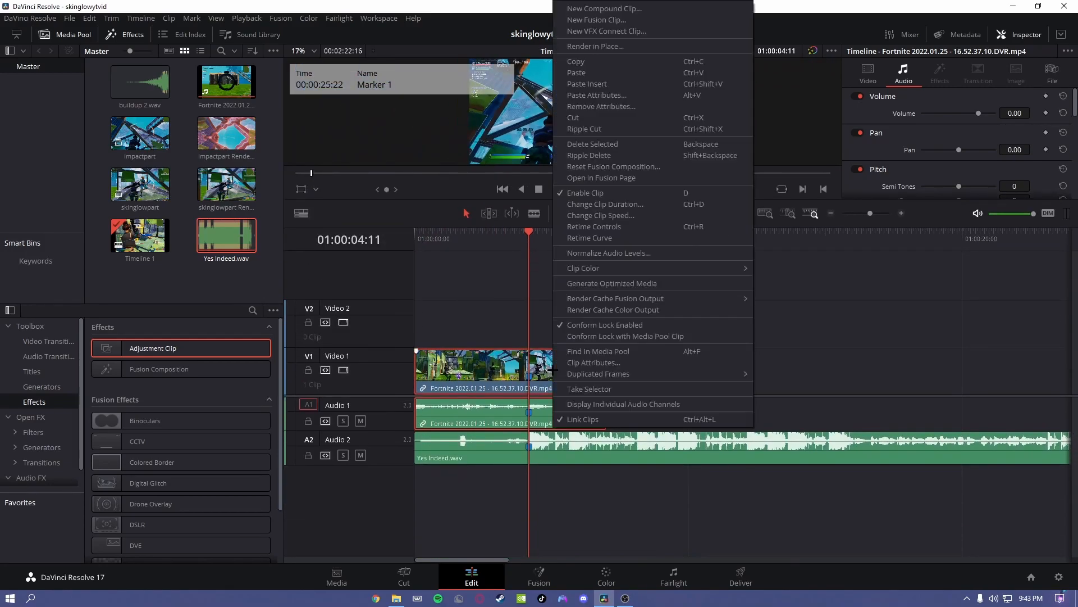
click(593, 419)
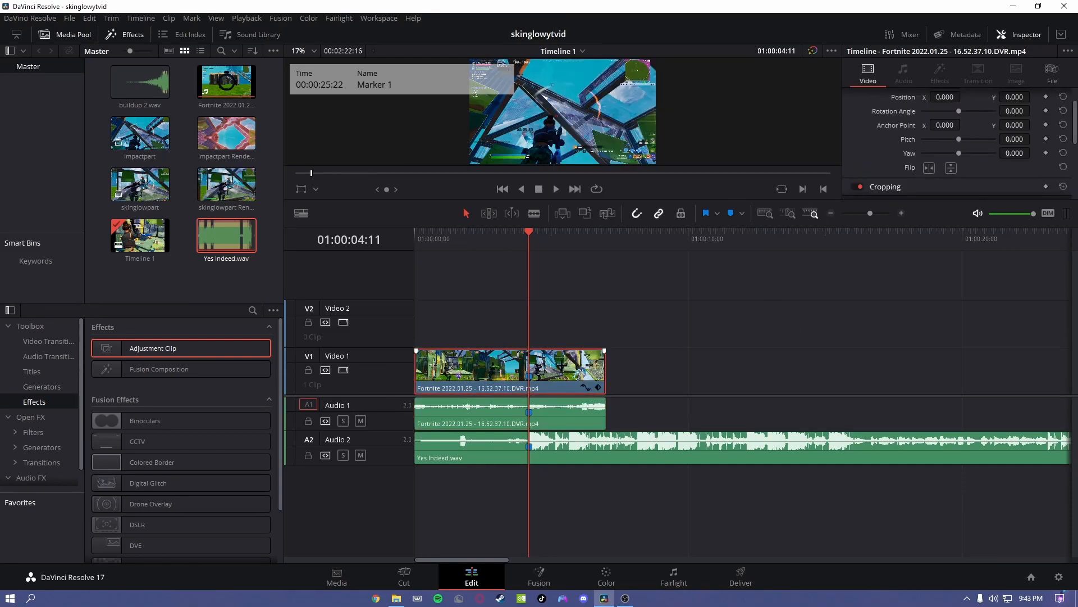
Enable retime controls on the gameplay video clip and add a speed point at the marker, 01:00:04:11
right_click(553, 369)
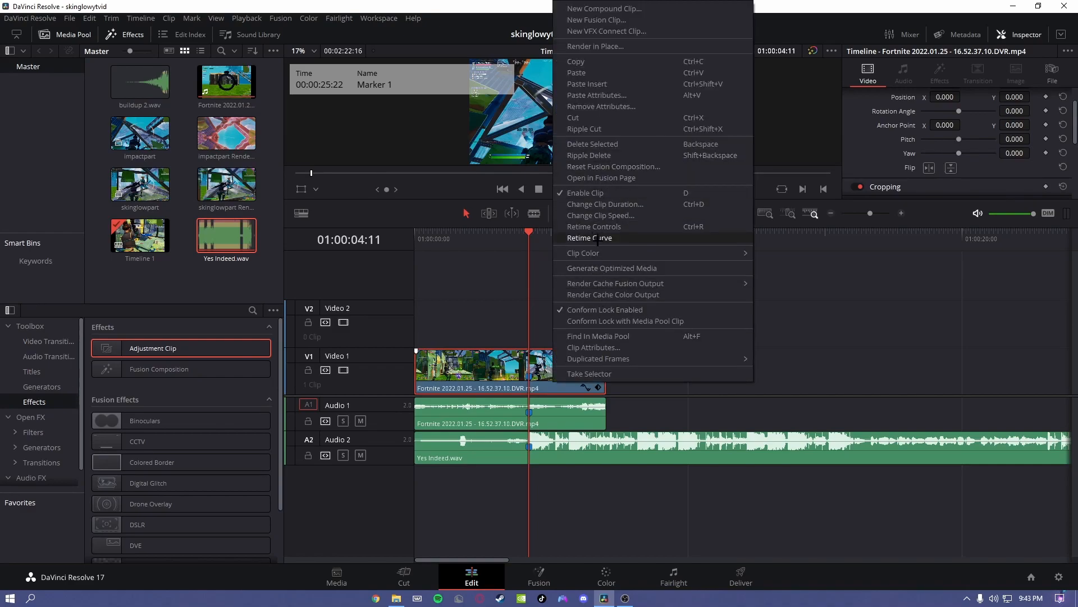
click(600, 226)
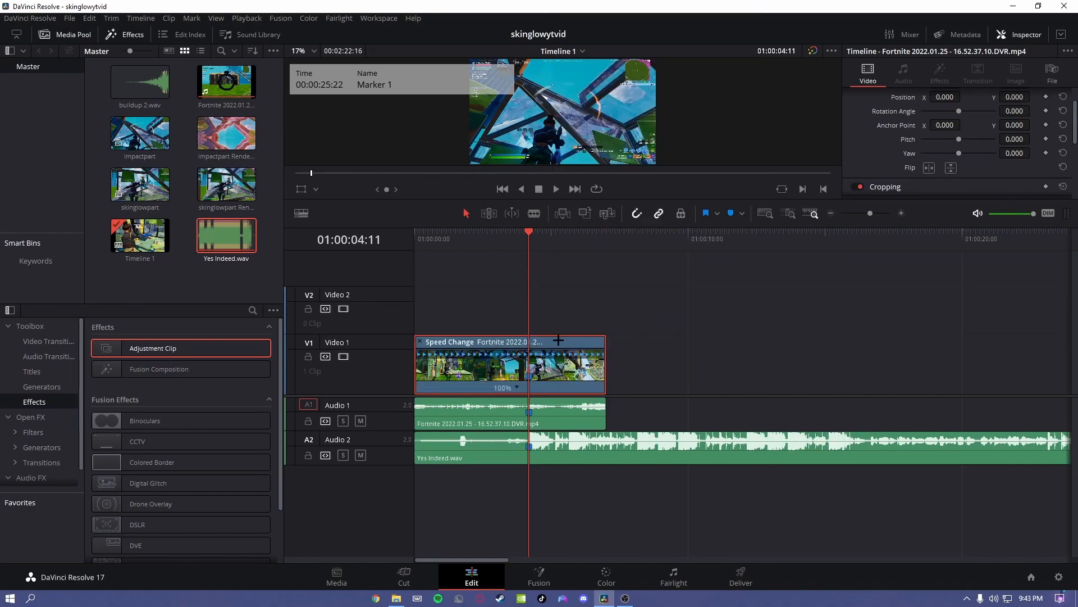
click(517, 386)
click(536, 405)
Add a second speed point to the gameplay clip before the marker, at 01:00:03:45
key(Left)
key(Left)
key(Left)
key(Left)
key(Left)
key(Left)
key(Left)
key(Left)
key(Left)
key(Left)
key(Left)
key(Left)
key(Left)
key(Left)
key(Left)
key(Left)
key(Left)
key(Left)
key(Left)
key(Left)
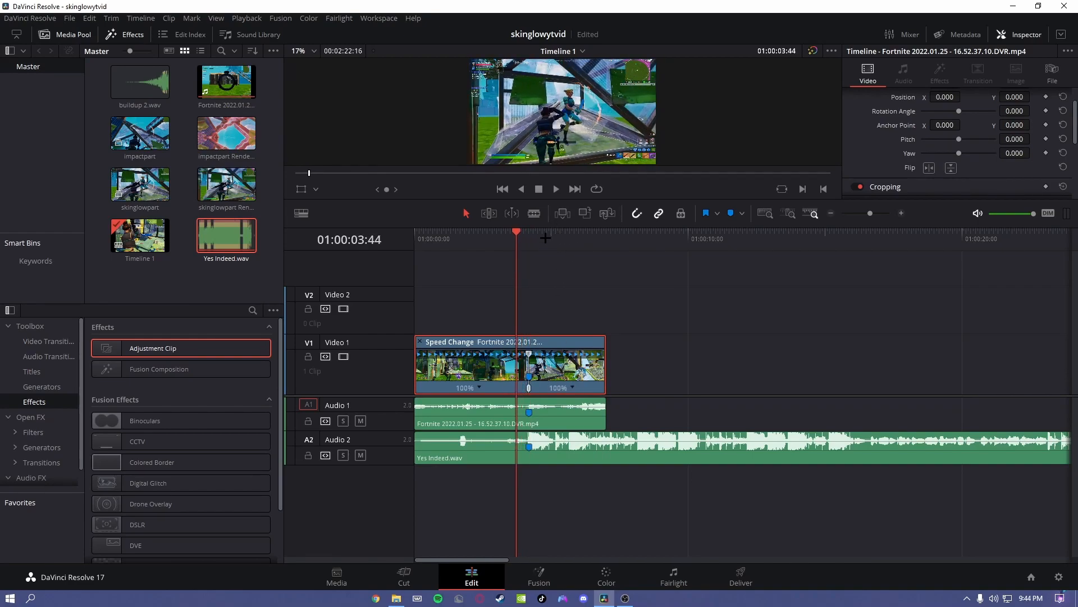
click(481, 387)
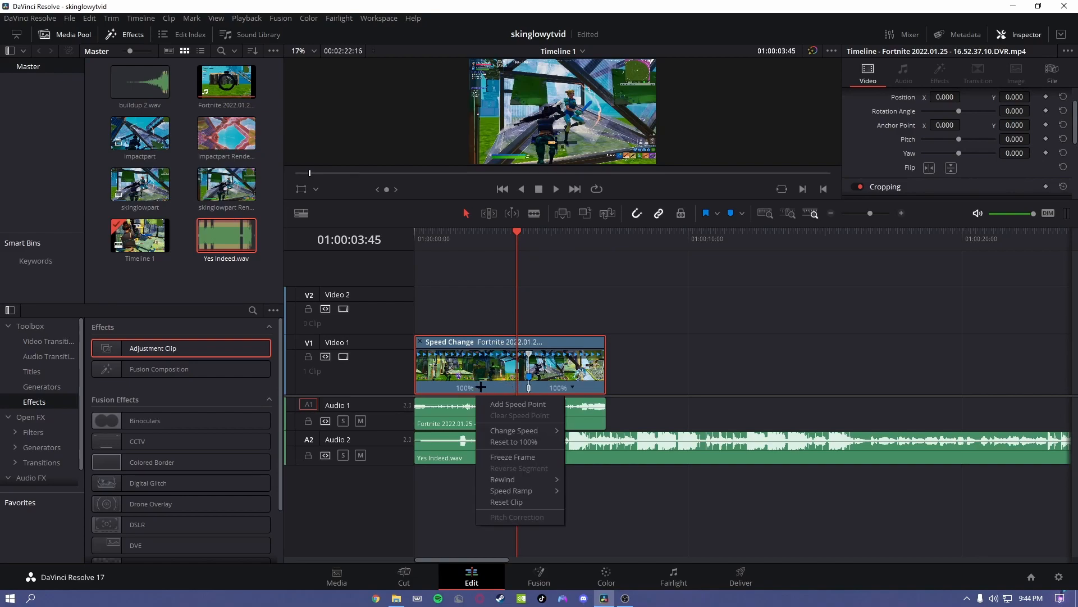
click(511, 404)
Add a speed point at 01:00:03:55, between the two existing speed points on the gameplay clip
drag(865, 217, 869, 218)
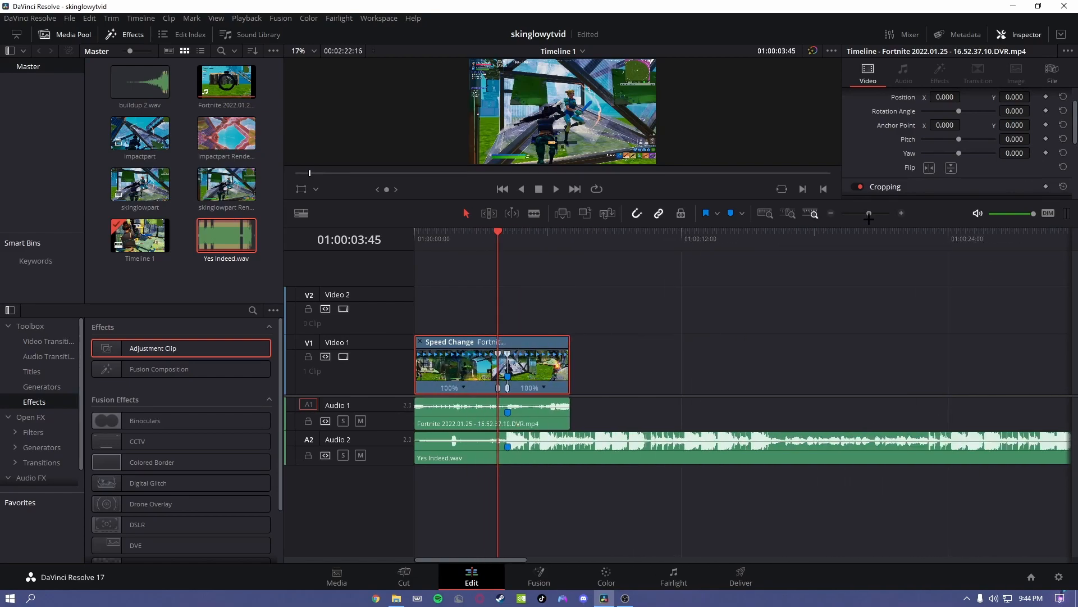
drag(754, 227, 767, 311)
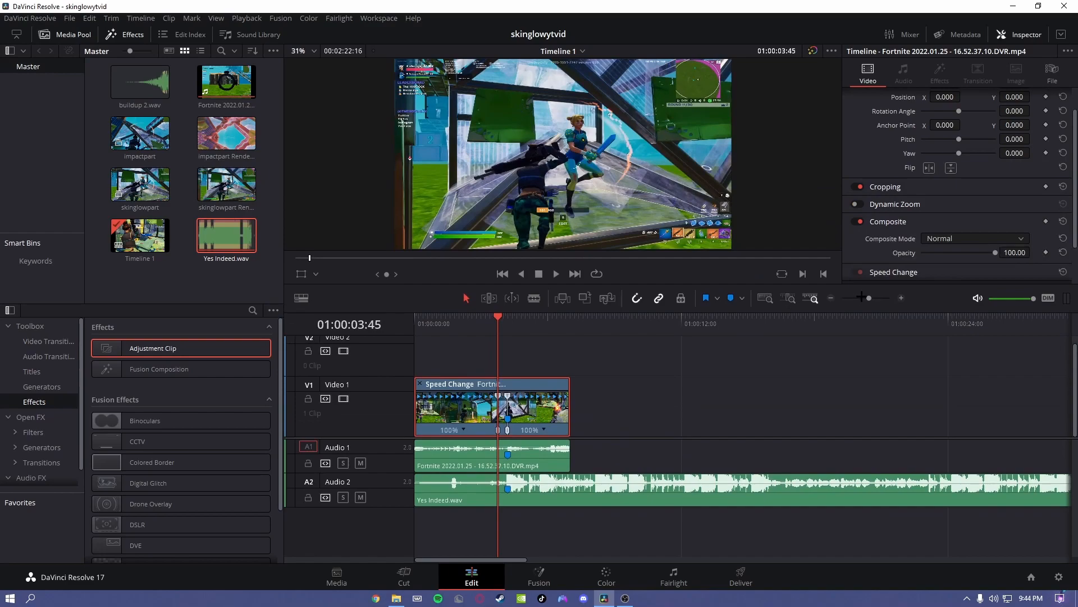
drag(869, 298, 876, 299)
key(Right)
key(Right)
key(Right)
key(Right)
key(Right)
key(Right)
key(Right)
key(Right)
key(Right)
key(Right)
key(Right)
key(Right)
key(Right)
key(Right)
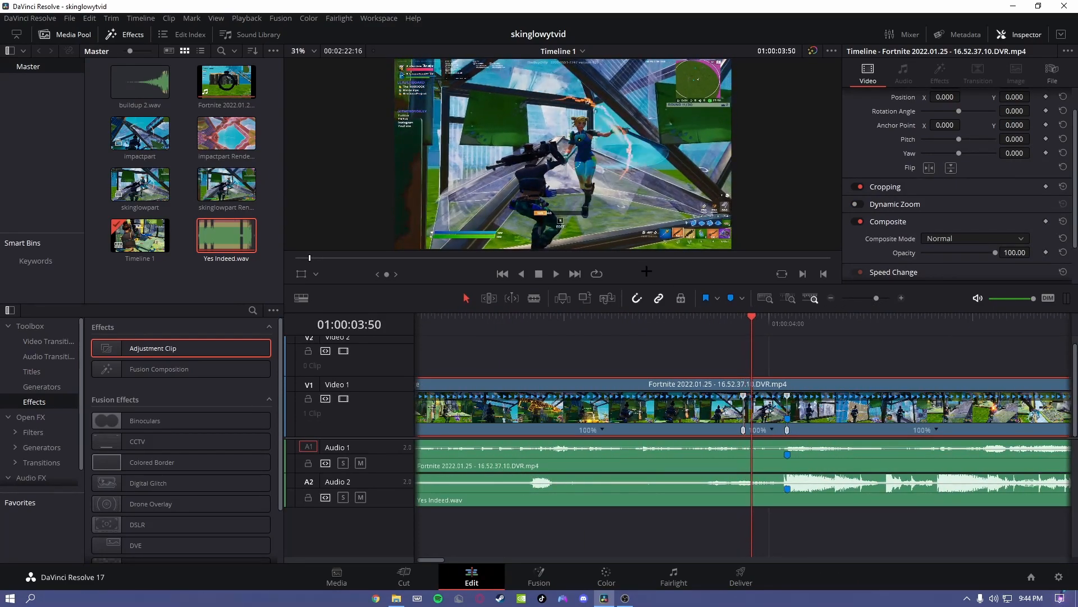
key(Left)
key(Left)
key(Left)
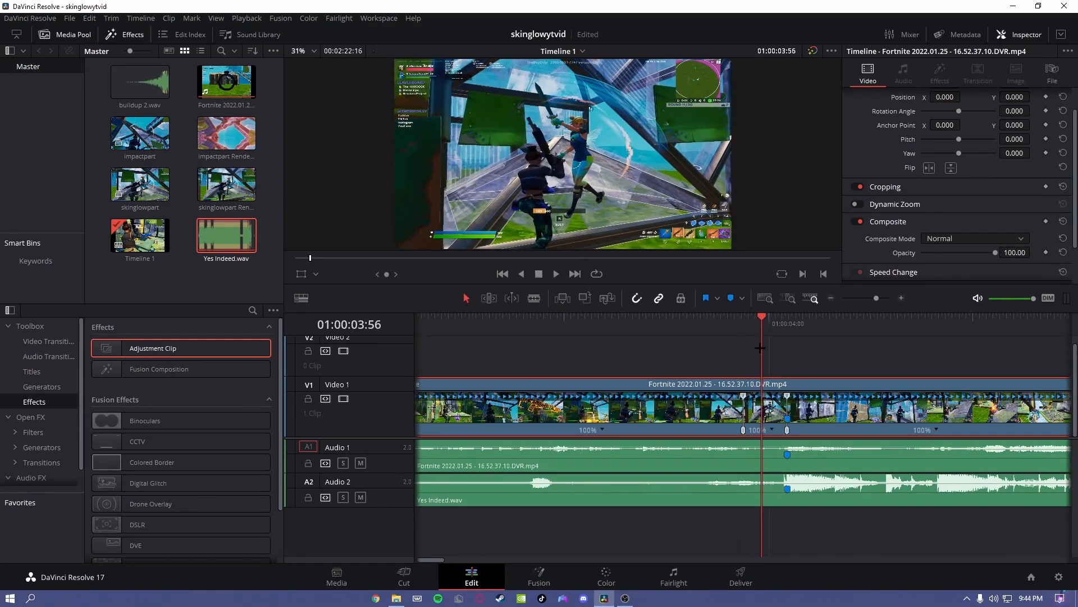
key(Left)
click(773, 429)
click(781, 445)
Set the segment between the first and second speed points to 25% speed and the segment between the second and third to 200%
drag(877, 300, 882, 301)
click(716, 430)
mouse_move(775, 474)
click(826, 483)
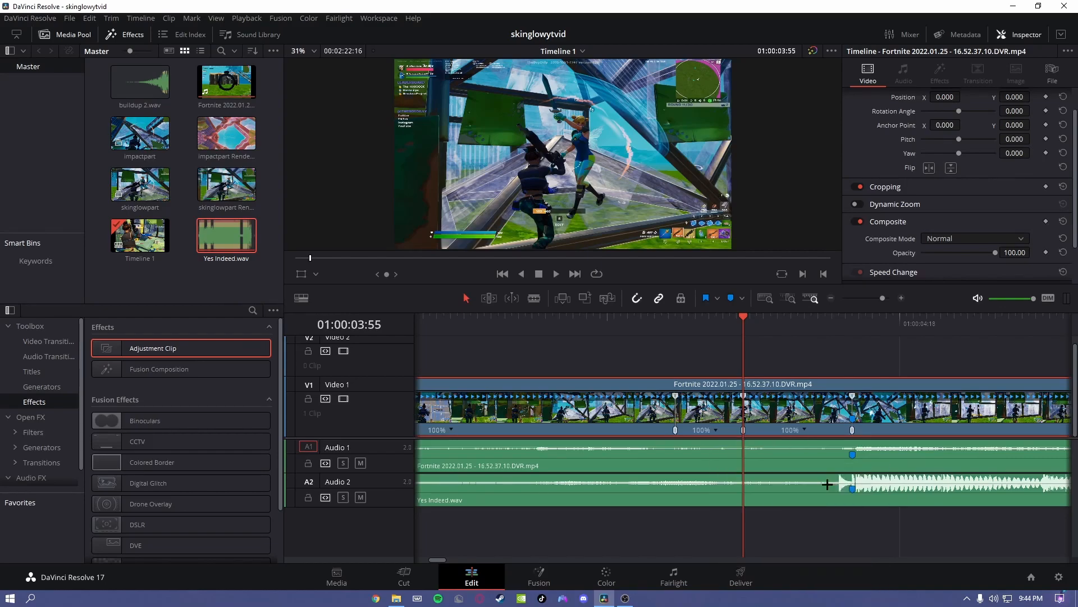
click(1008, 431)
mouse_move(1033, 473)
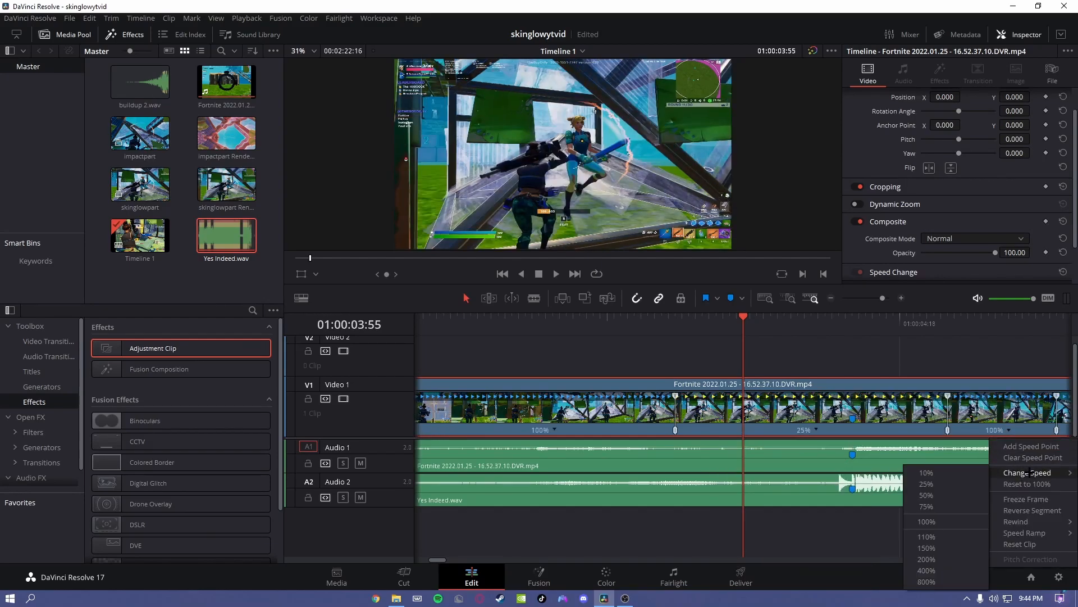
click(929, 559)
Set the gameplay clip's last segment, after the third speed point, to 25% speed
click(736, 338)
mouse_move(727, 328)
mouse_down()
mouse_move(690, 328)
mouse_move(843, 327)
mouse_move(1011, 354)
mouse_up()
click(1041, 430)
mouse_move(1028, 473)
click(949, 482)
Play the retimed section in an enlarged viewer to check the speed changes, and return the playhead to 01:00:03:45
drag(883, 299, 872, 298)
click(643, 334)
mouse_move(644, 335)
mouse_down()
mouse_move(629, 301)
mouse_move(636, 432)
mouse_up()
key(space)
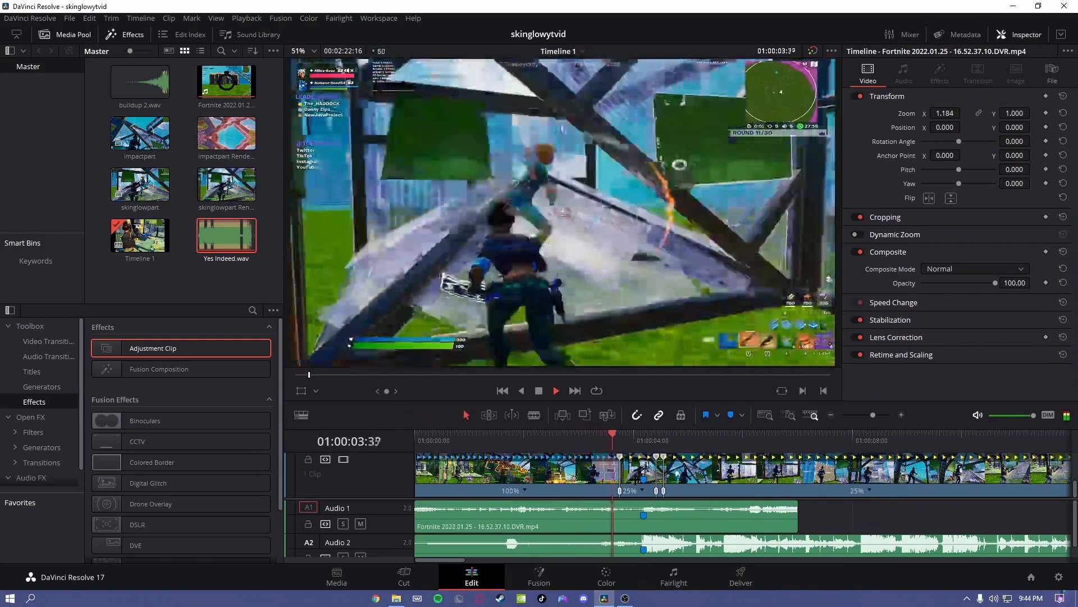
key(space)
drag(701, 439, 620, 441)
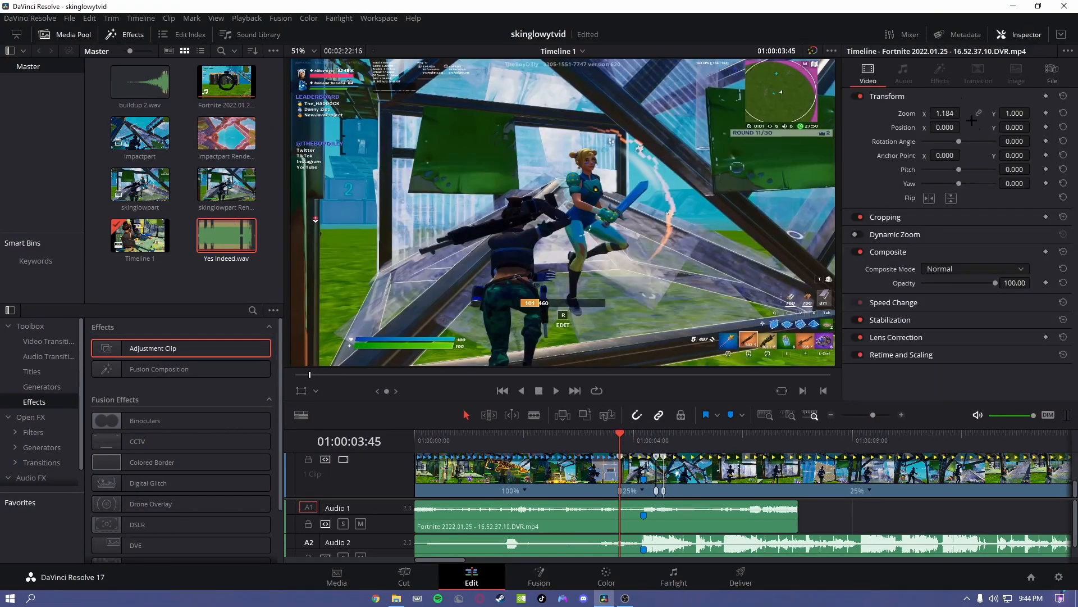
Set the clip's retime process to Optical Flow, motion estimation to Standard Better and resize filter to Smoother
click(897, 355)
click(951, 333)
click(955, 387)
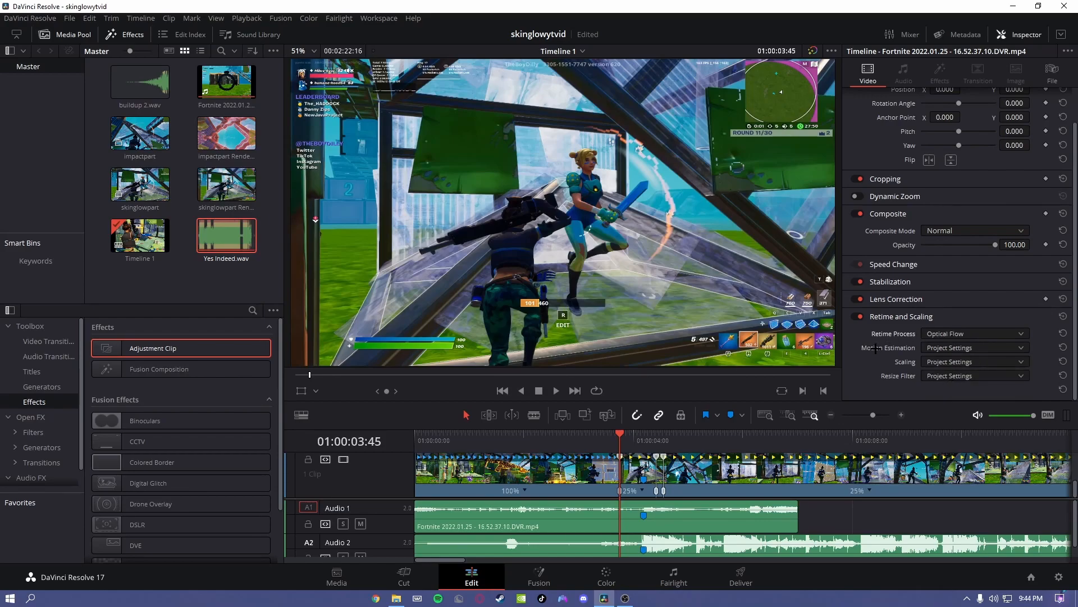
click(939, 348)
click(963, 387)
click(941, 375)
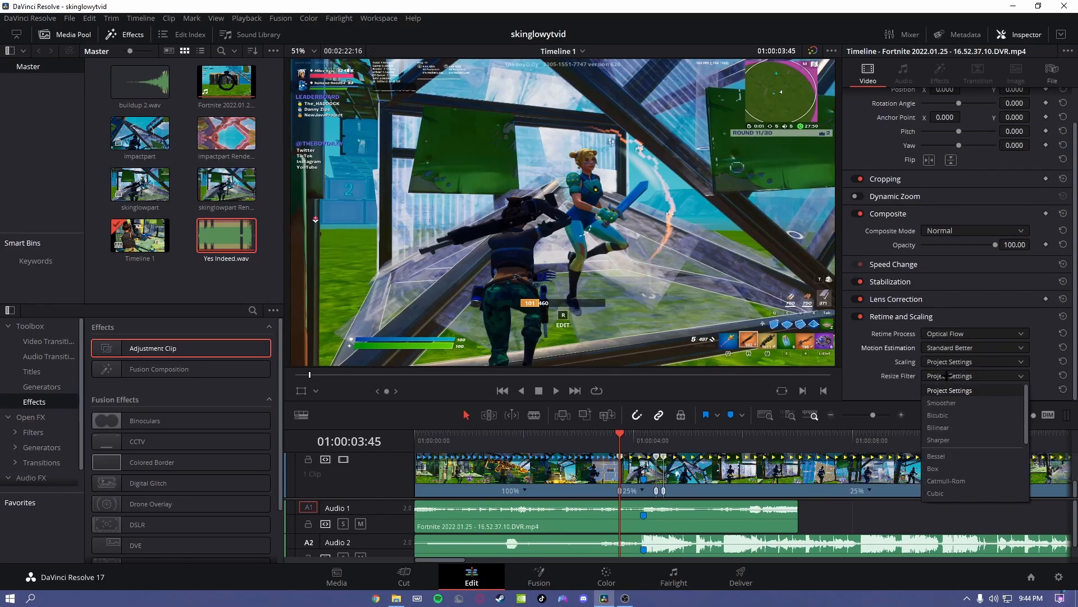
click(955, 401)
Play the edit from 01:00:02:19 through the slow motion, stopping at the end of the gameplay audio at 01:00:07:01
key(j)
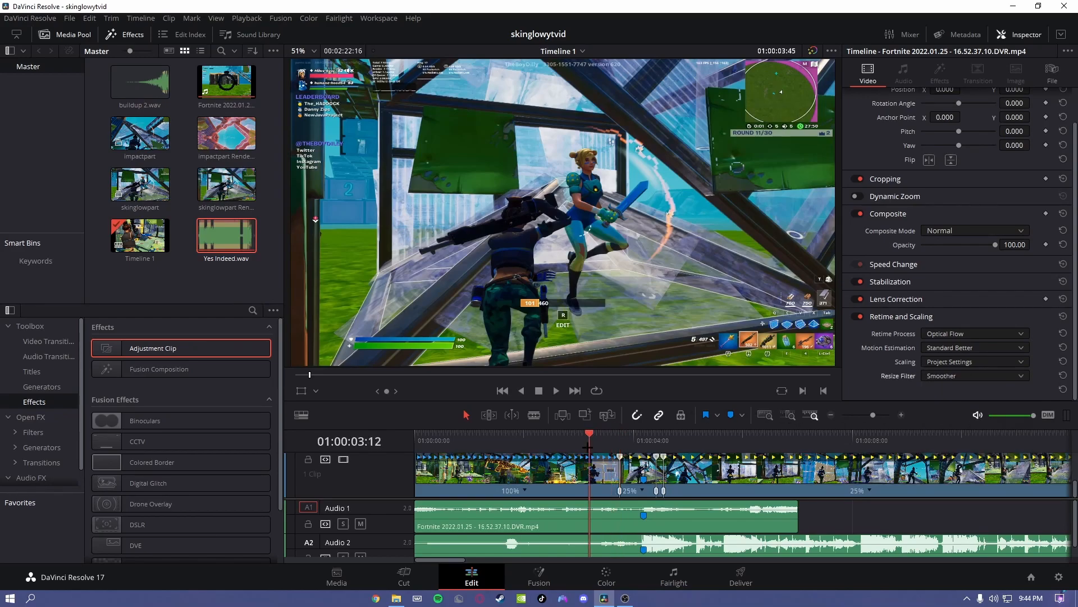
key(k)
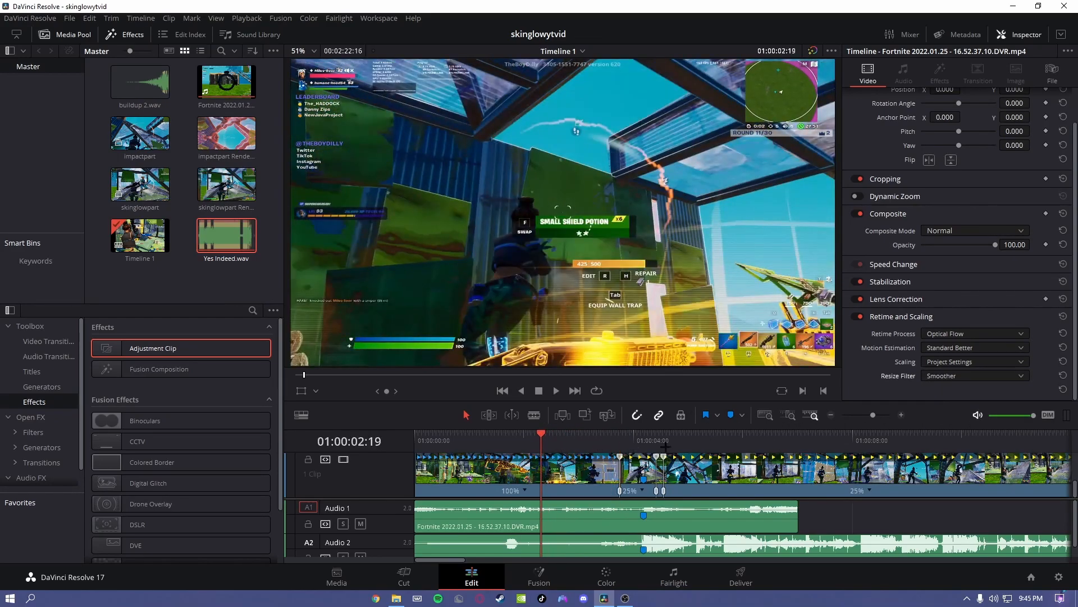
key(l)
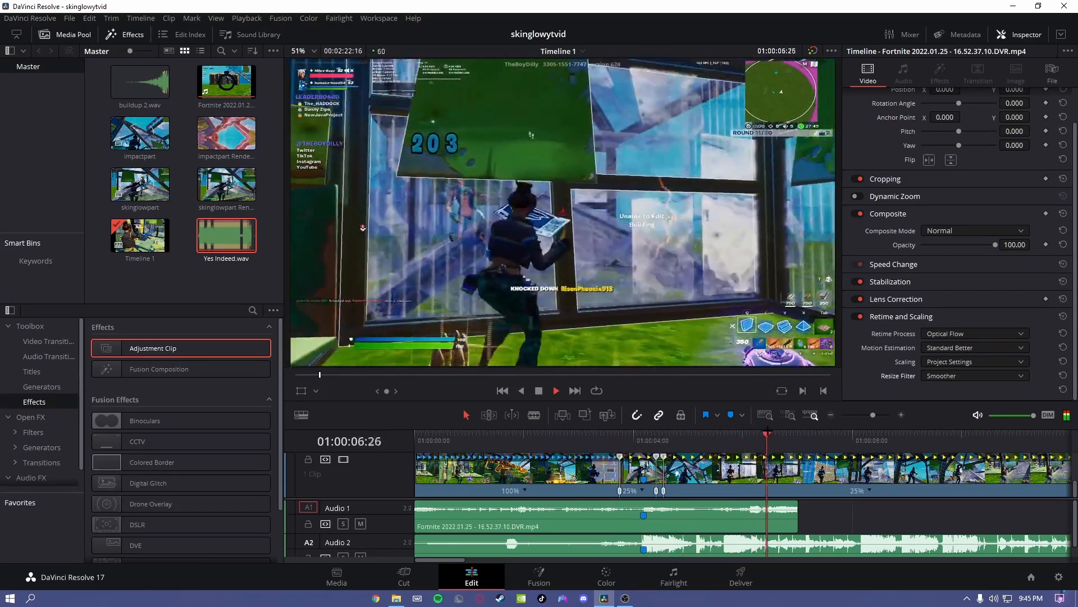
key(k)
click(838, 476)
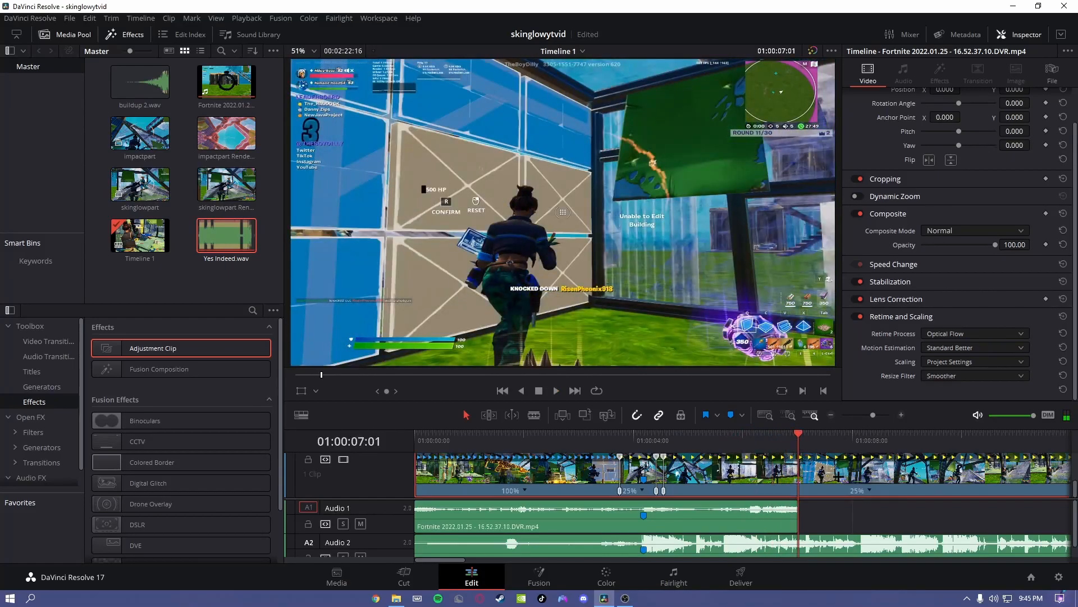
Delete the gameplay video beyond the end of its audio at 01:00:07:01 and play the slow-motion section
key(Delete)
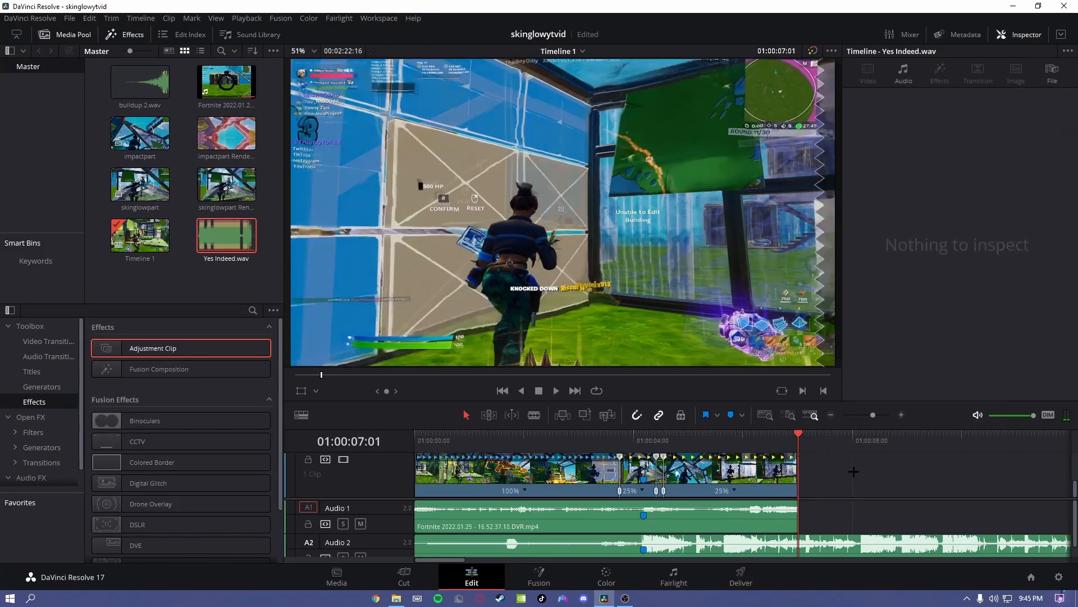
drag(809, 437, 567, 441)
key(space)
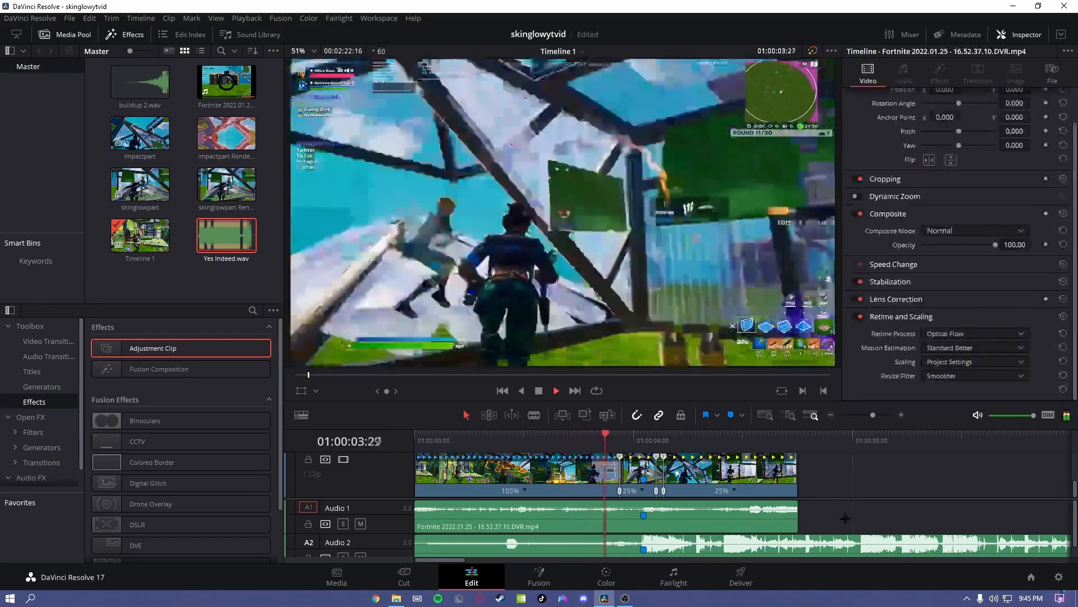
key(space)
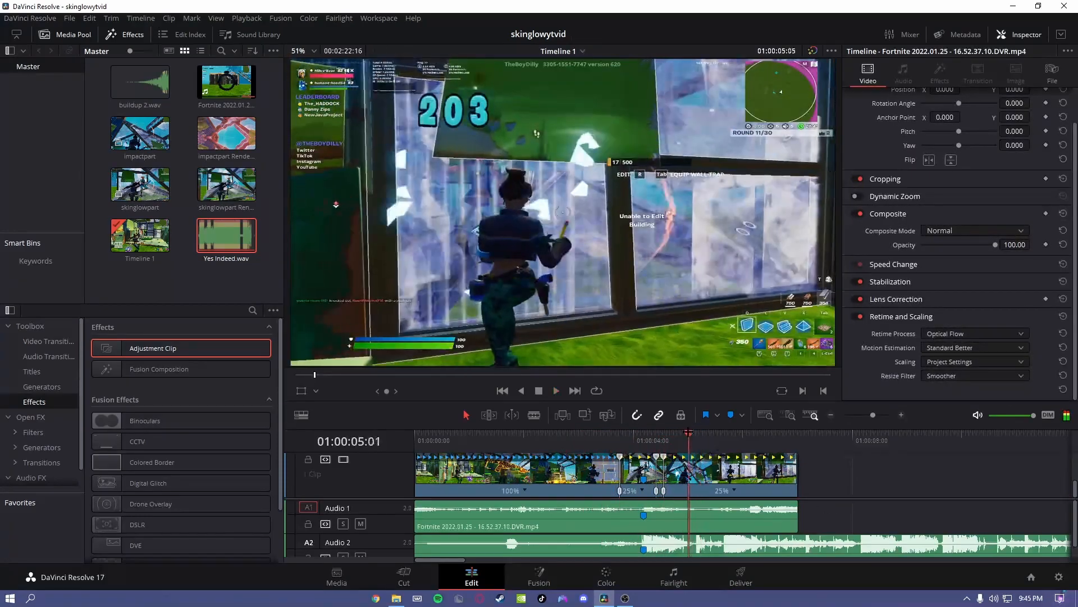
Move the gameplay video clip's blue marker to the moment of the shot at 01:00:04:33
click(643, 439)
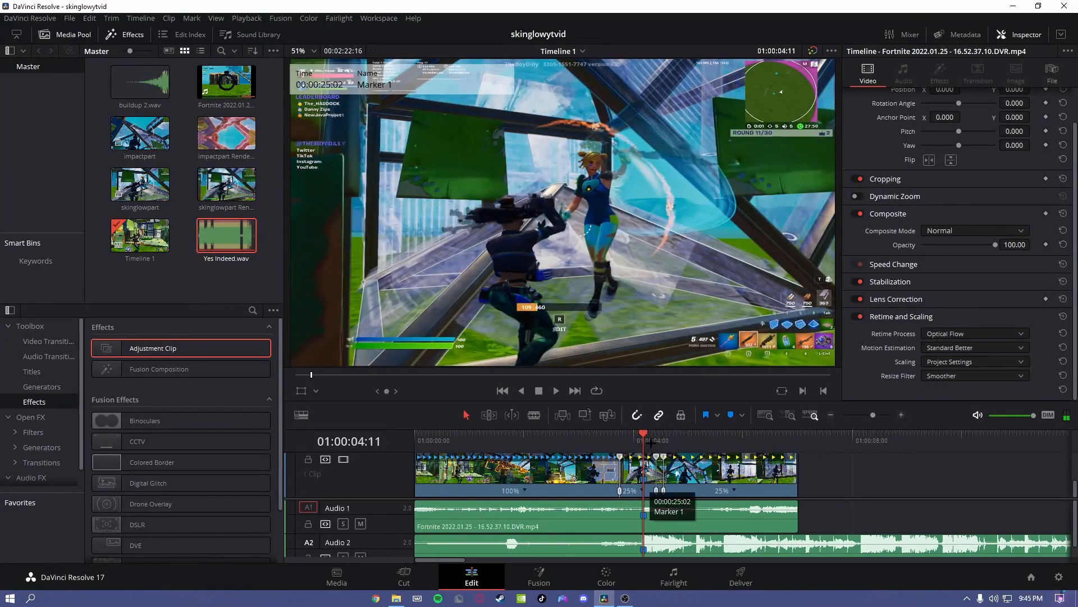
drag(660, 444, 664, 440)
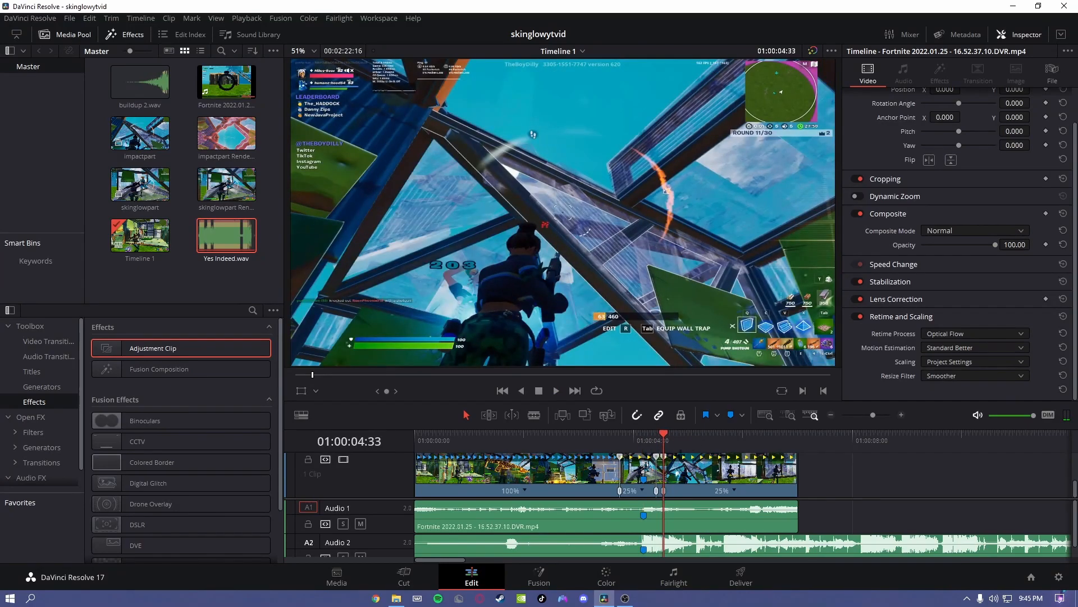
drag(645, 482, 663, 484)
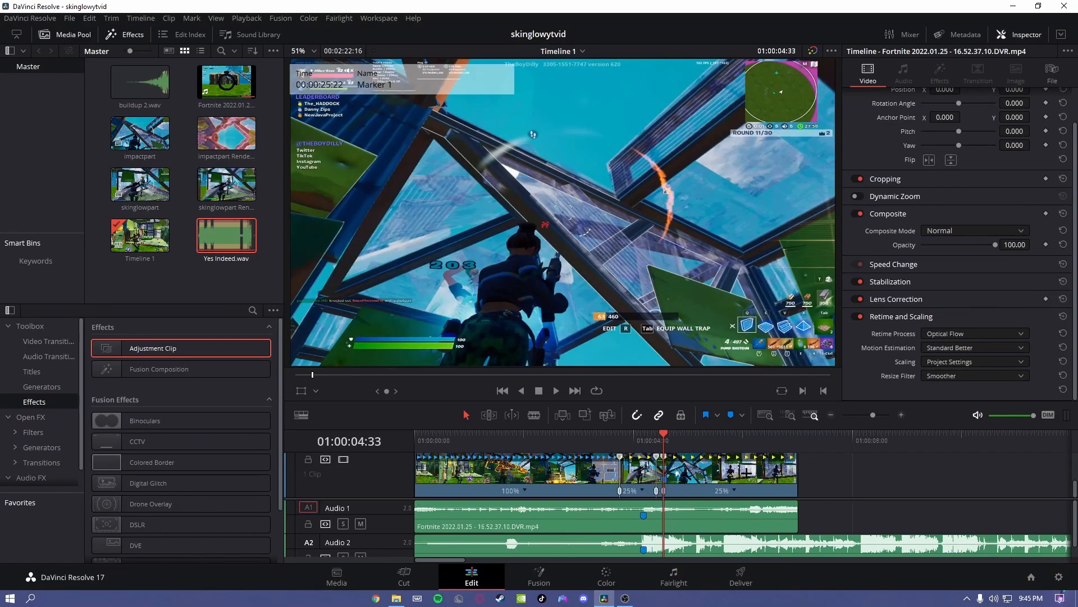
Trim the gameplay clip's start, slide the clip so its video marker matches the music marker, and extend its start back to 01:00:00:00
drag(869, 410, 860, 411)
drag(413, 467, 414, 438)
drag(861, 416, 867, 417)
drag(672, 428, 672, 326)
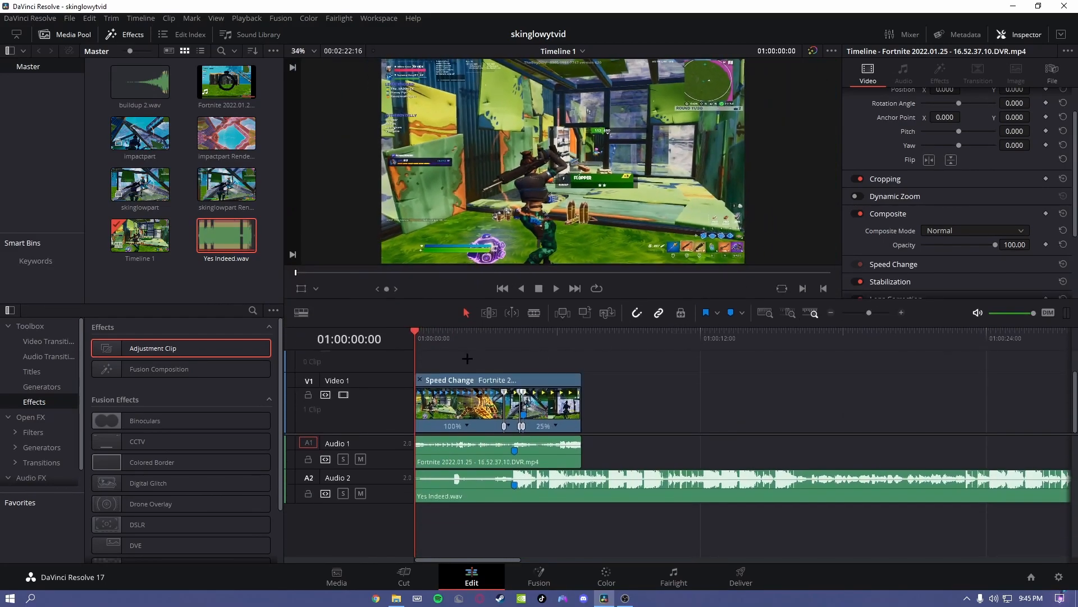
drag(416, 424, 446, 425)
drag(555, 408, 546, 407)
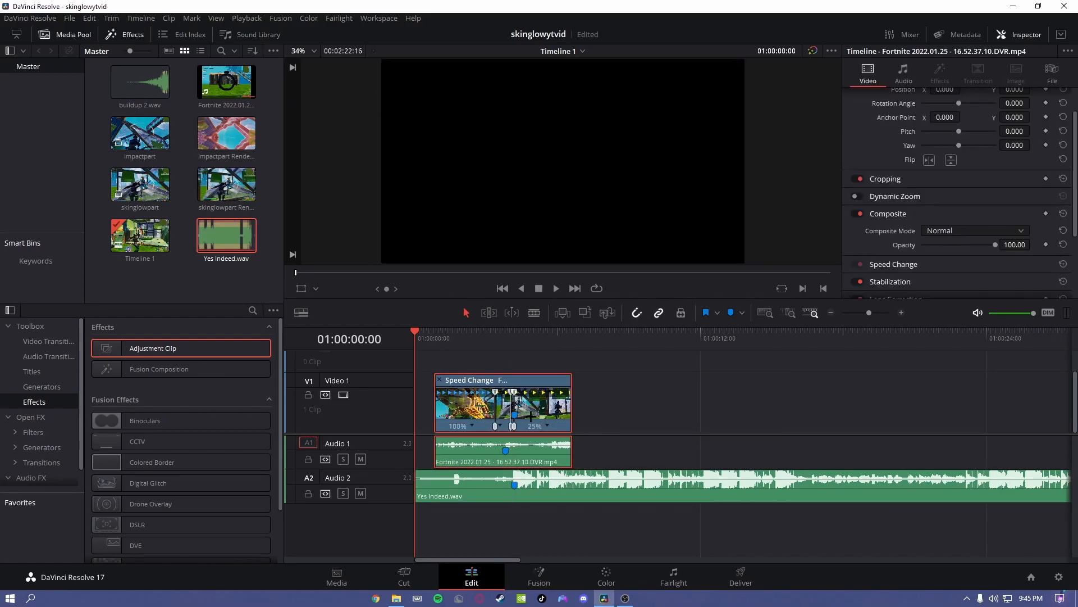
drag(431, 403, 415, 403)
Play the realigned edit from the timeline start in an enlarged viewer to check the shot against the music
key(space)
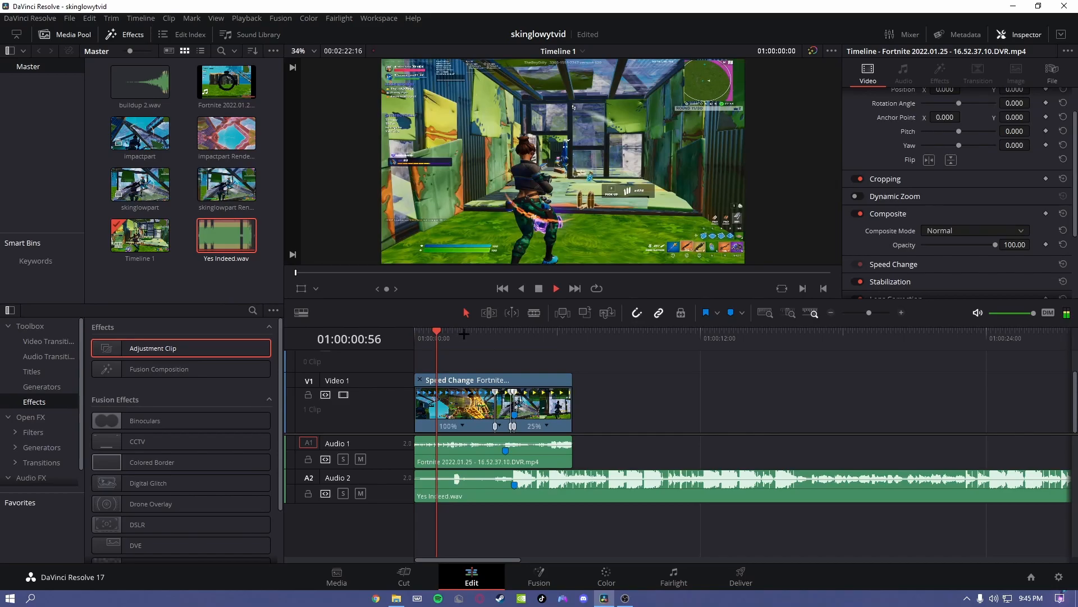
key(space)
drag(744, 302, 737, 448)
key(space)
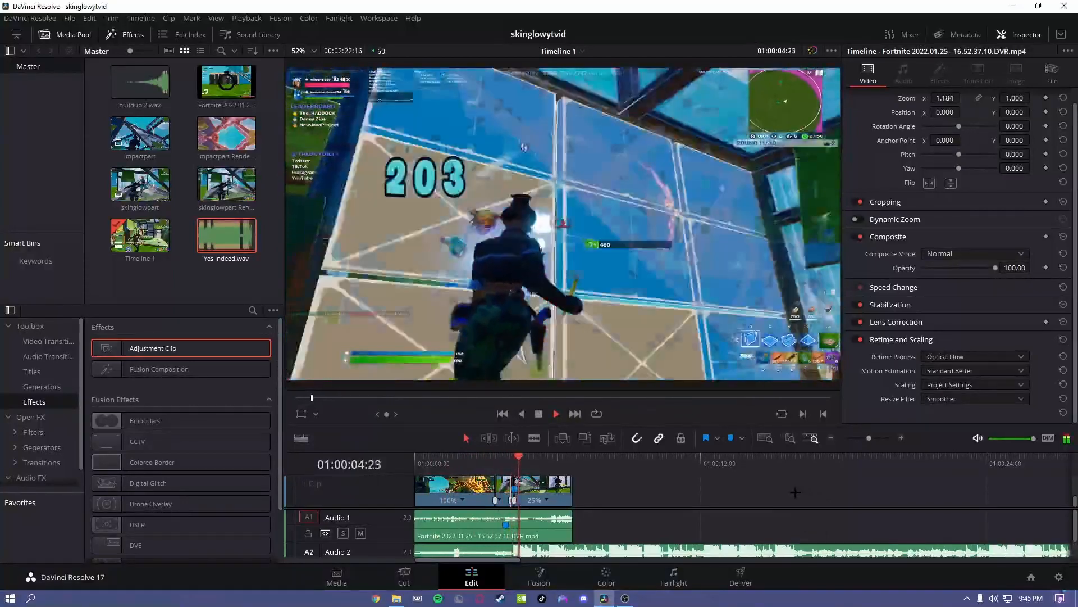
Split the gameplay video at the shot marker at 01:00:04:11
click(516, 465)
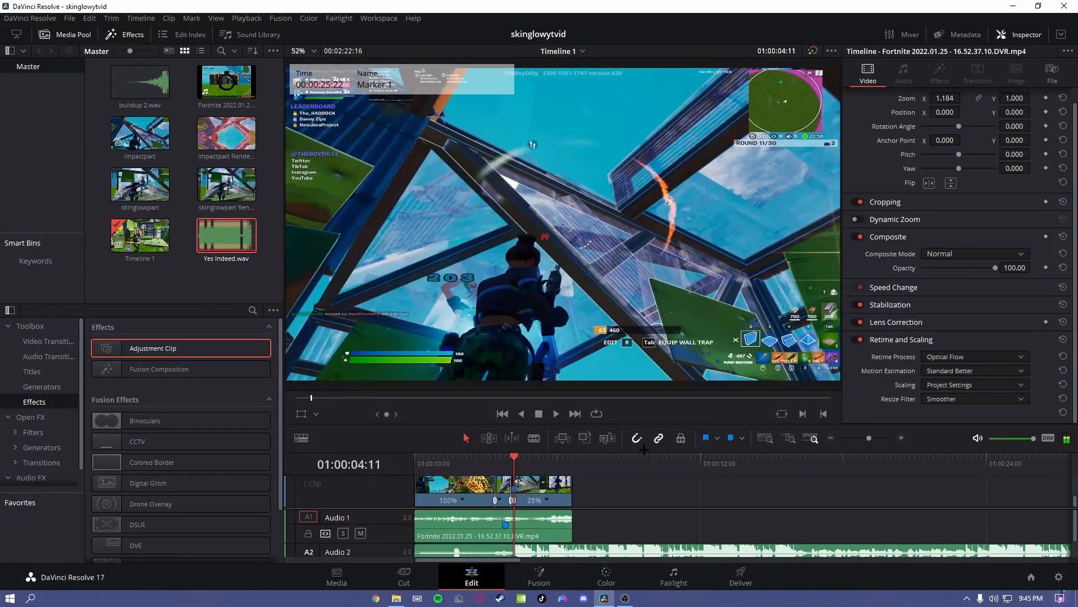
mouse_move(512, 463)
mouse_down()
mouse_move(495, 465)
mouse_move(512, 467)
mouse_up()
click(534, 498)
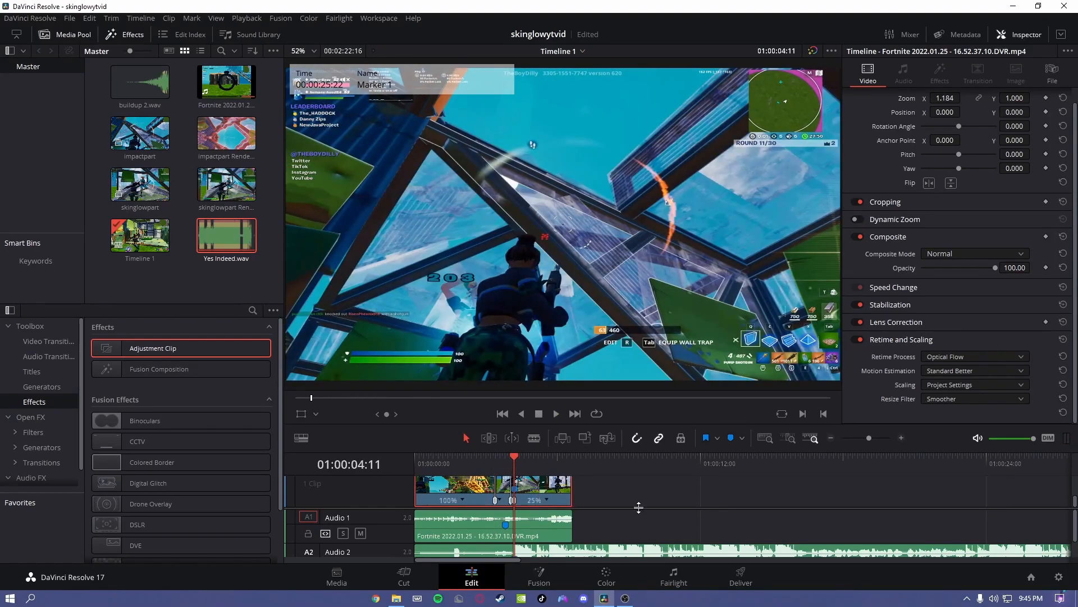
key(ctrl+b)
Split the gameplay video where the slow motion begins, at 01:00:03:23
drag(515, 460, 494, 460)
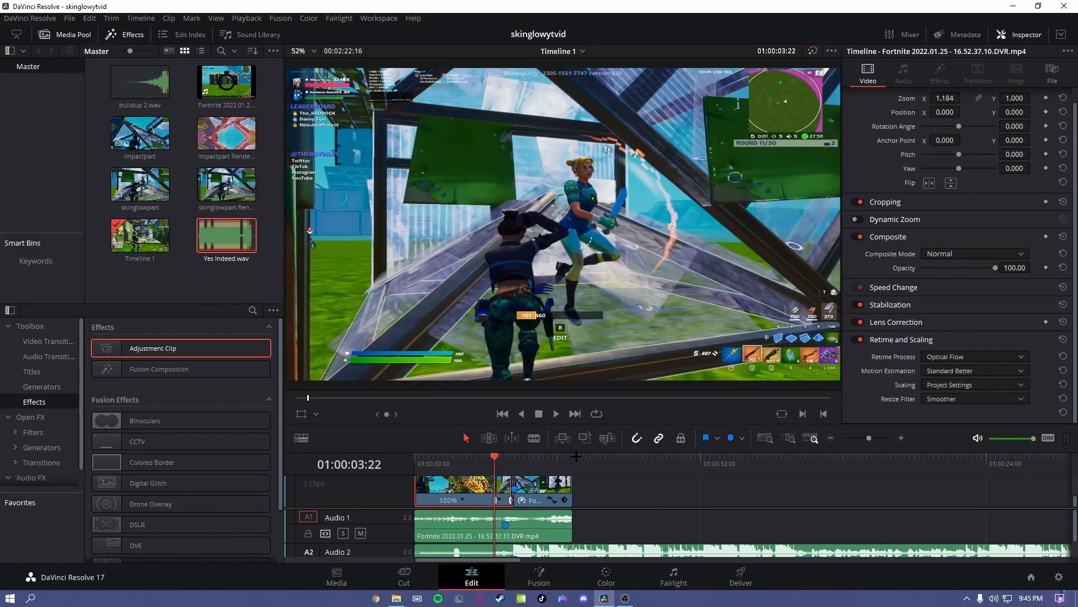
key(Right)
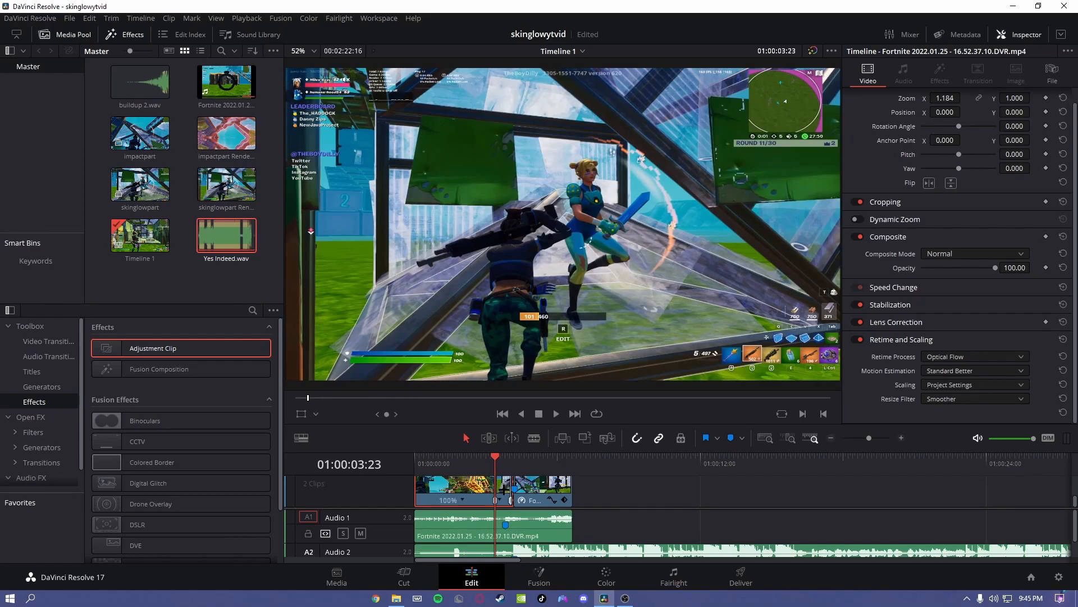
key(ctrl+b)
Play across the cut at the start of the slow motion and return the playhead to 01:00:03:23
drag(870, 438, 878, 438)
drag(770, 424, 758, 208)
click(581, 245)
key(space)
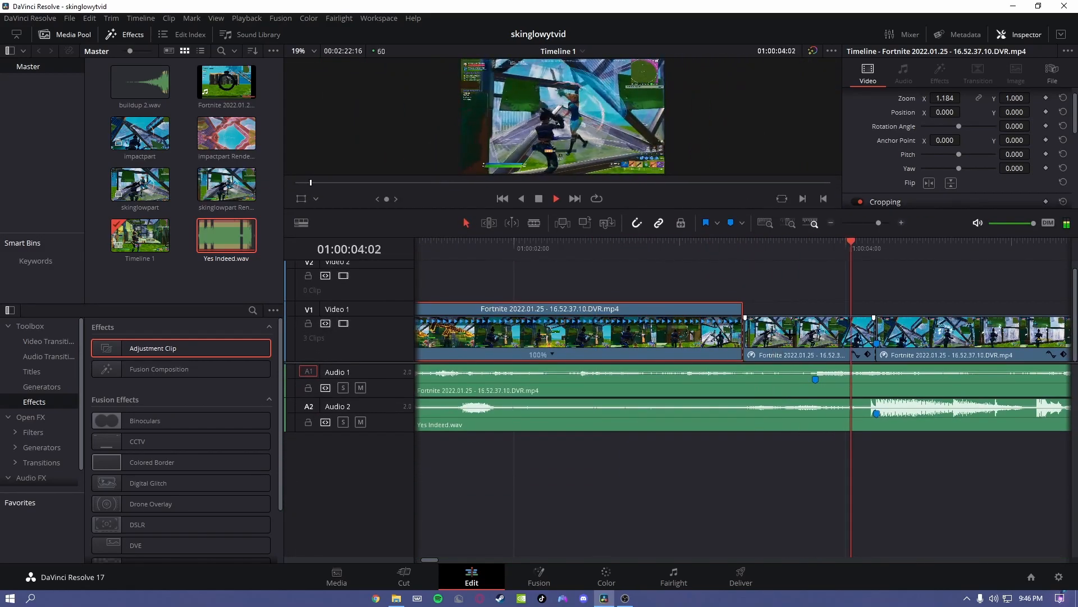
key(space)
drag(815, 247, 744, 275)
Turn off Retime Controls on the first gameplay segment and play the middle segment from 01:00:03:23 in a larger viewer
right_click(628, 338)
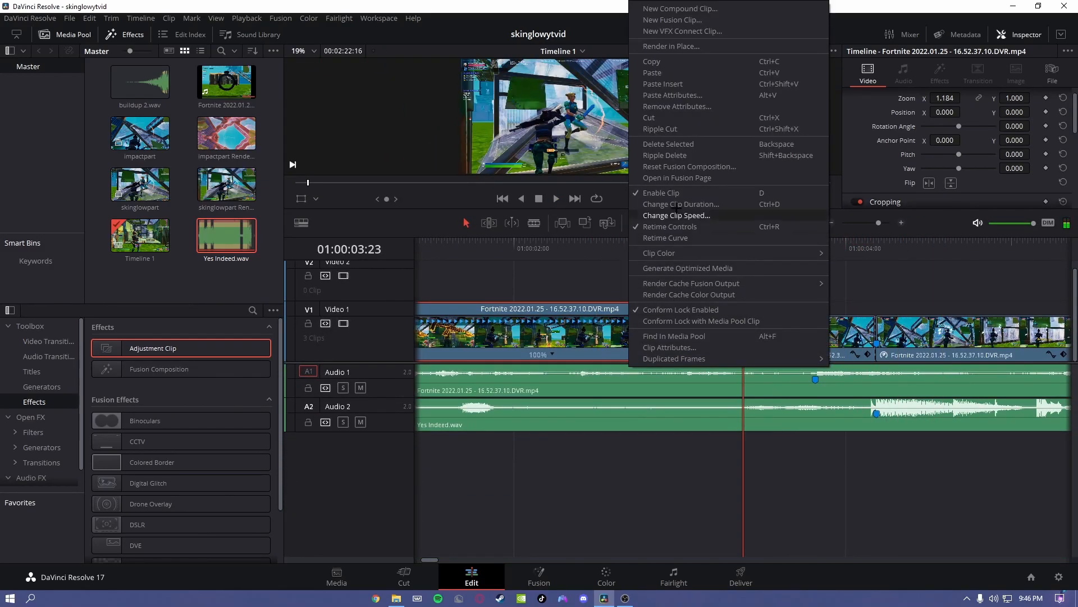
click(671, 226)
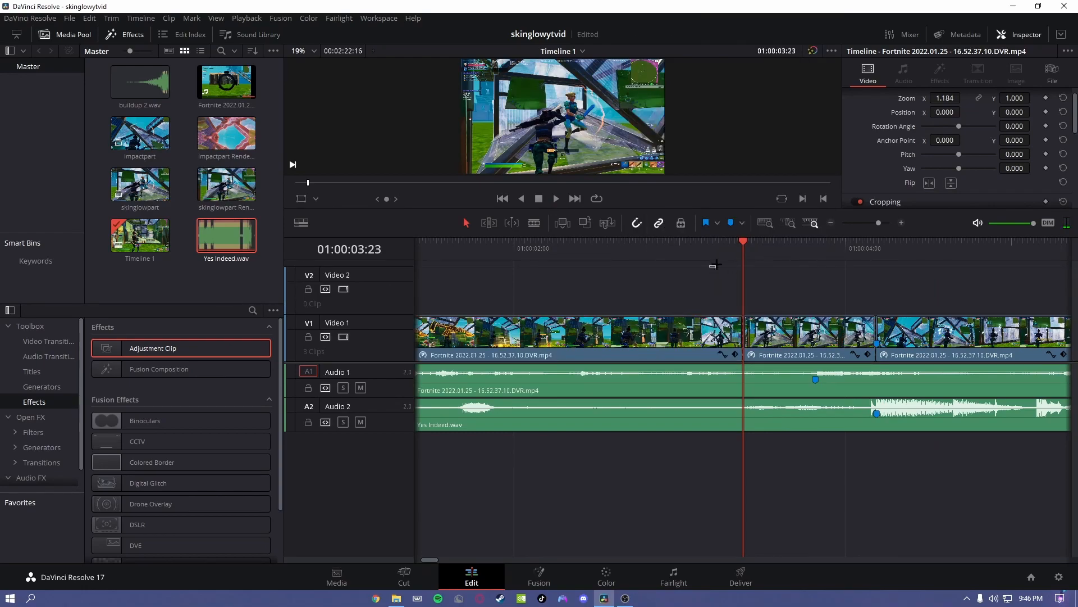
mouse_move(741, 245)
mouse_down()
mouse_move(710, 250)
mouse_move(746, 262)
mouse_up()
drag(754, 209, 783, 368)
key(space)
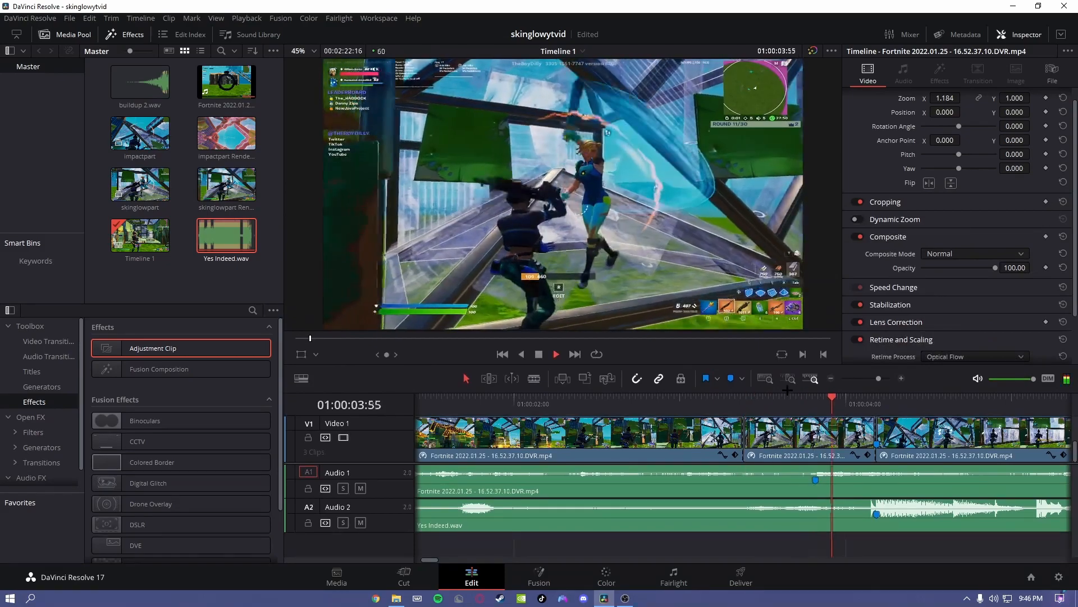
key(space)
drag(903, 402, 748, 404)
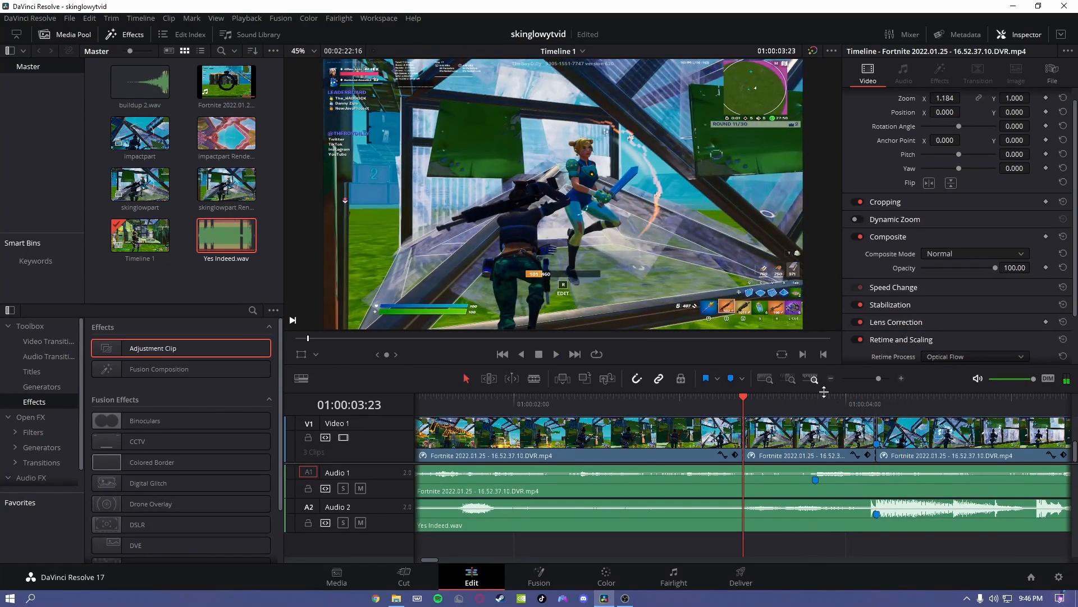
Duplicate the short middle gameplay segment onto Video 2, directly above the original
drag(824, 391, 809, 236)
drag(811, 351, 804, 445)
click(794, 432)
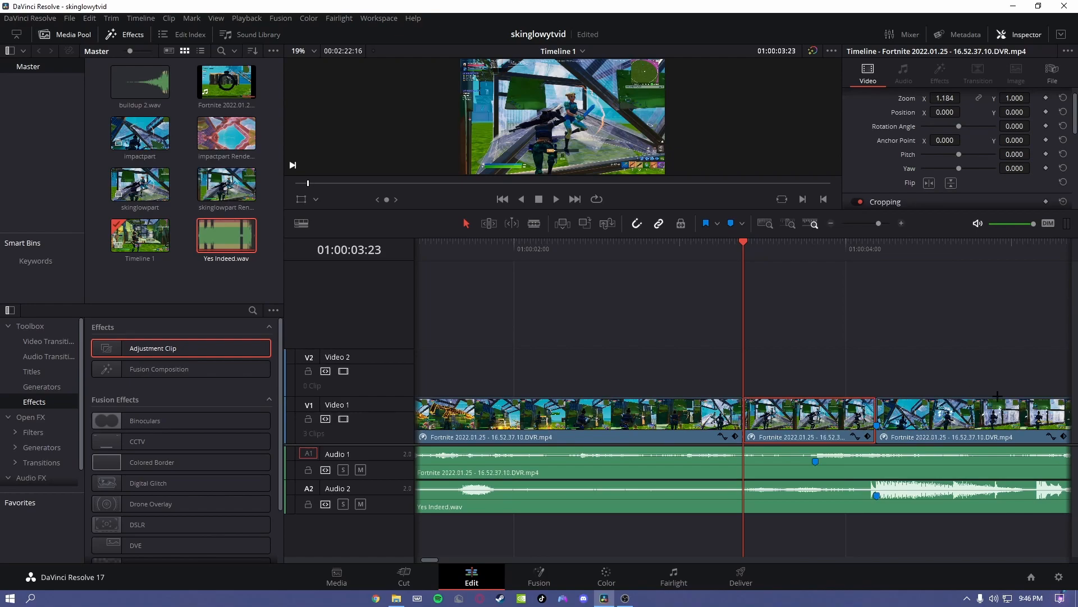
drag(797, 418, 797, 370)
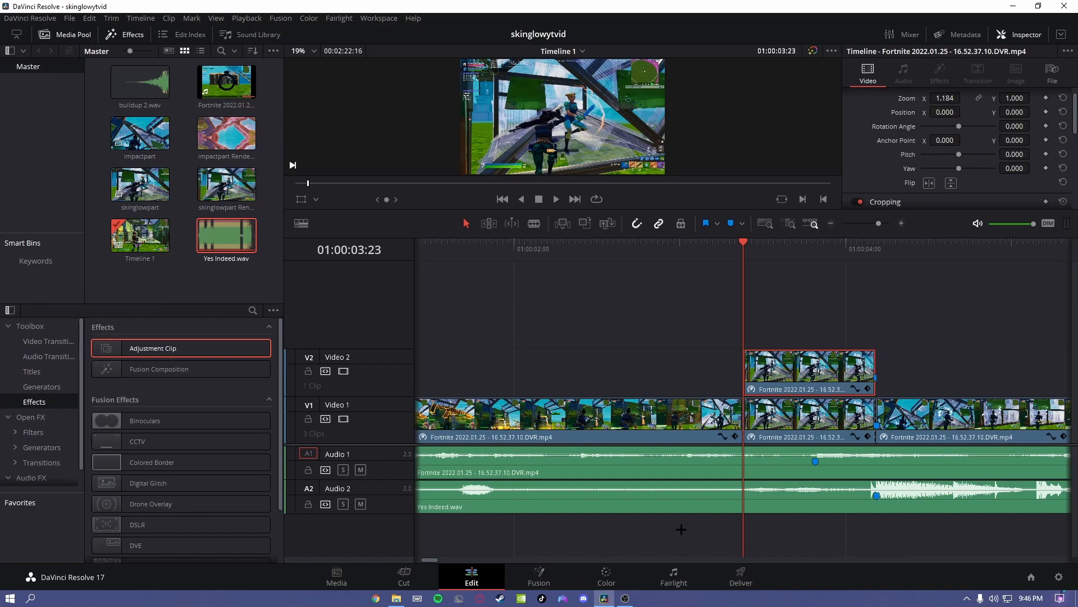
On the Color page, add a circle window to the Video 2 segment and place it over the foreground character, pan about 48.22, tilt about 47.45
click(539, 576)
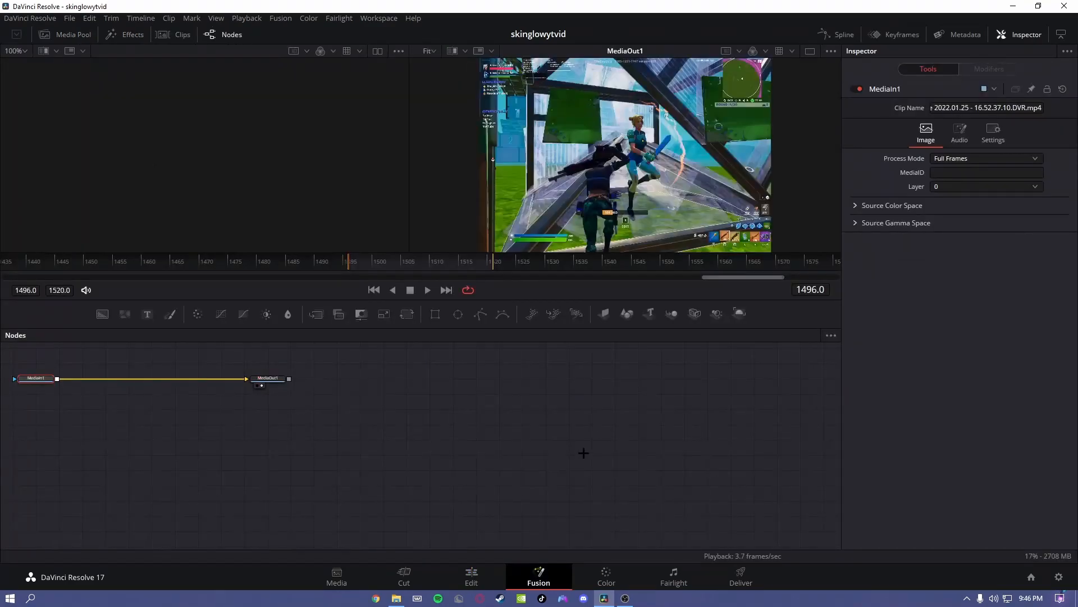
click(472, 576)
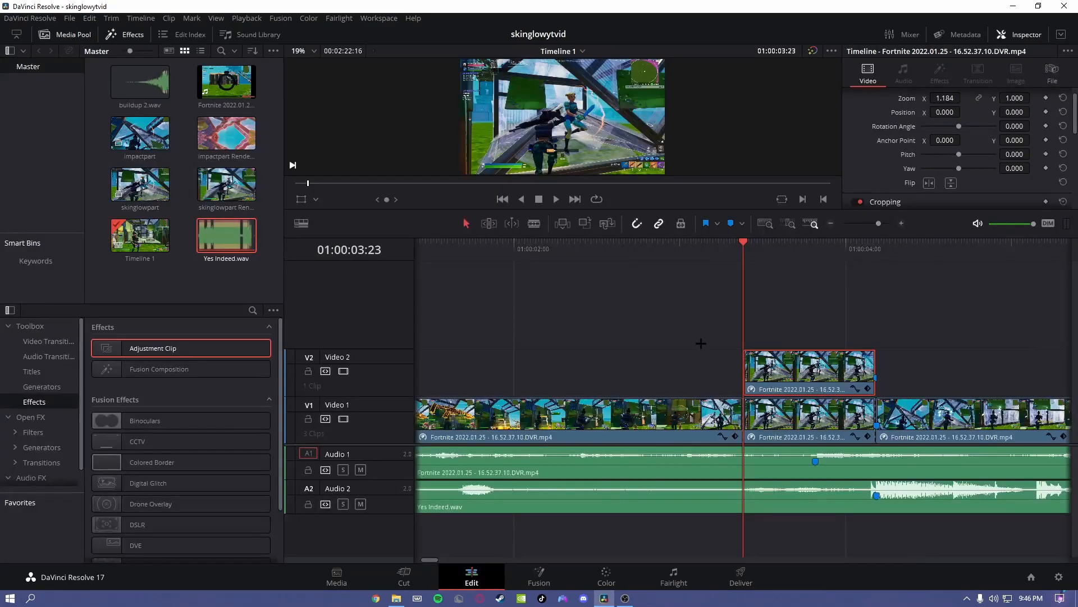
click(604, 574)
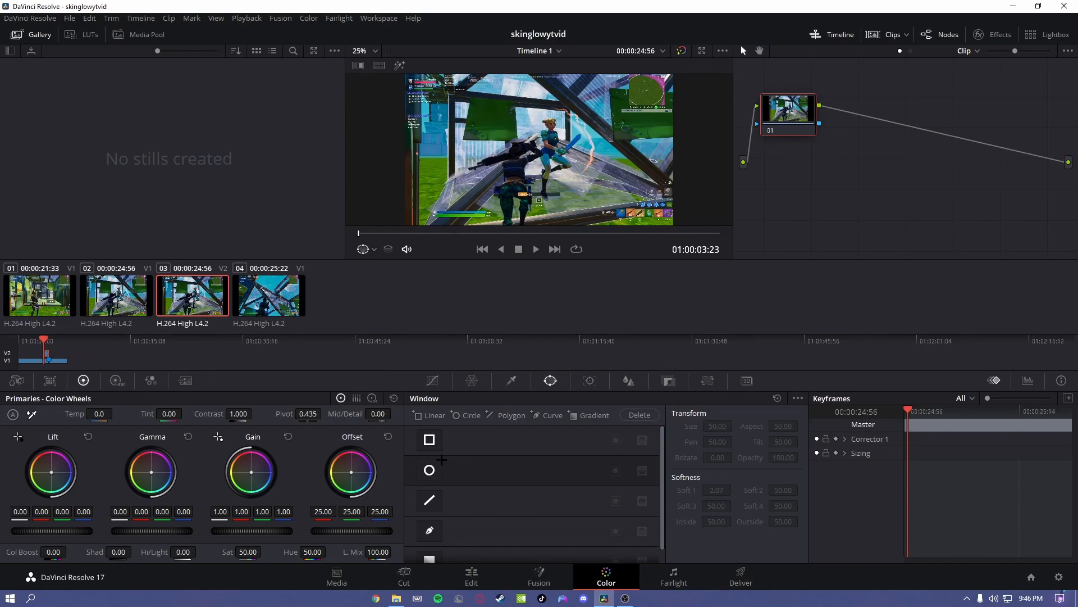
click(430, 470)
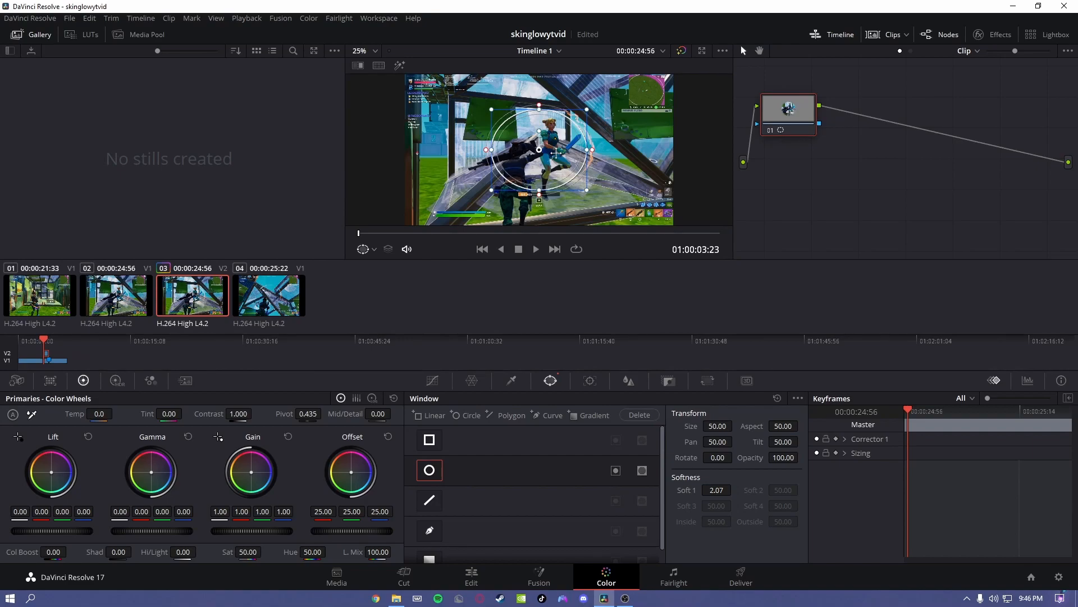
drag(555, 153, 531, 190)
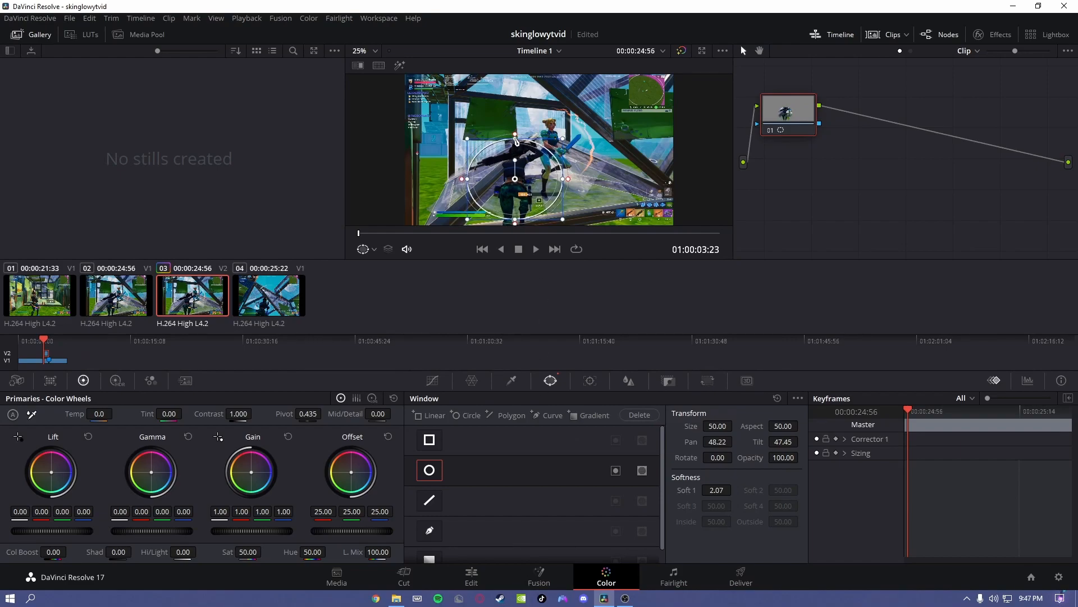
Fit the circle window to the character with aspect about 34.32, pan 48.43 and tilt 47.35, and soften its edge to about 14.75
drag(514, 144, 556, 135)
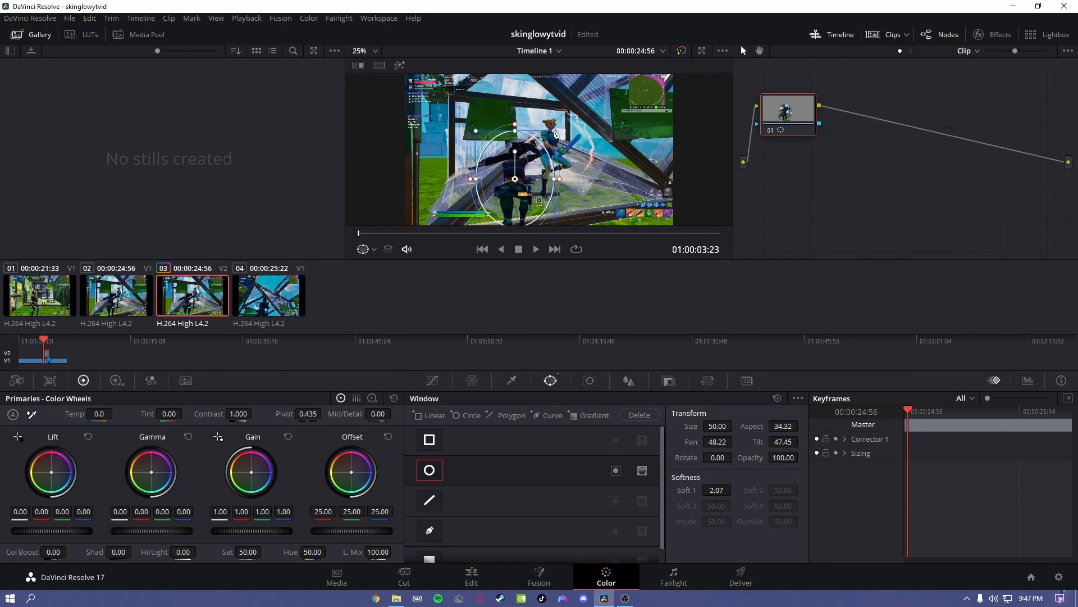
drag(524, 166, 528, 180)
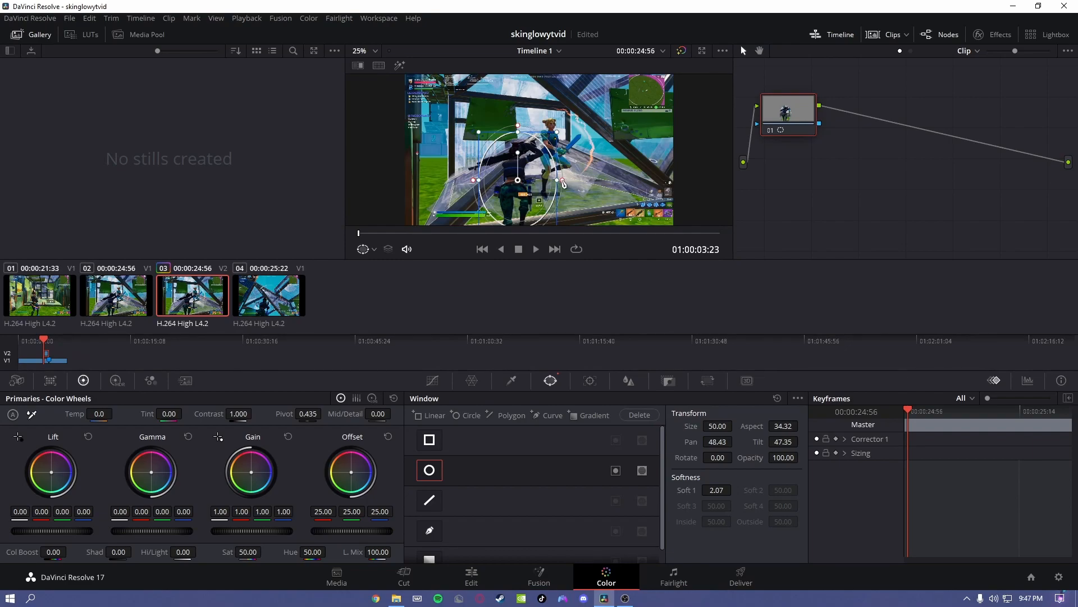
drag(564, 183, 616, 189)
Add an alpha output to the node graph and connect node 01's alpha to it
right_click(885, 177)
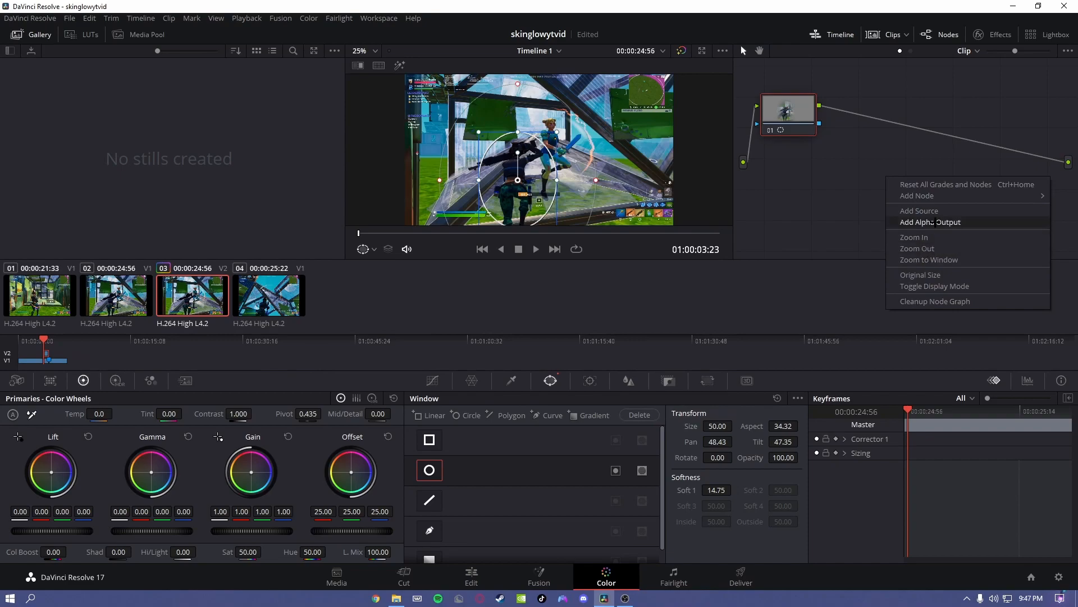
click(940, 222)
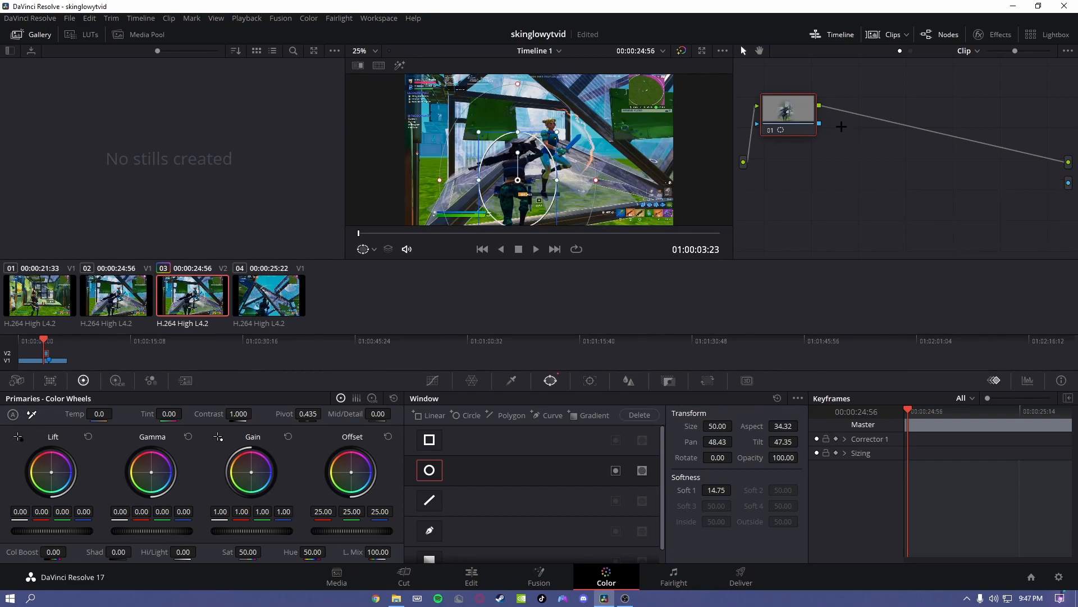
drag(820, 123, 1068, 182)
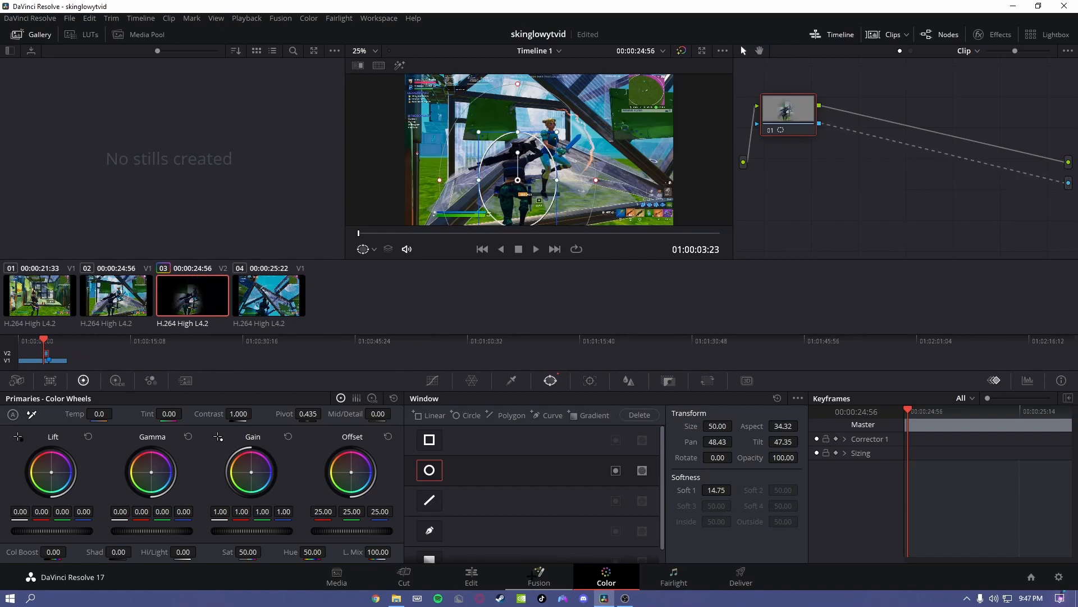
Open the Video 2 segment on the Fusion page and move MediaOut1 far away from MediaIn1 to make room for effects
click(539, 576)
click(472, 576)
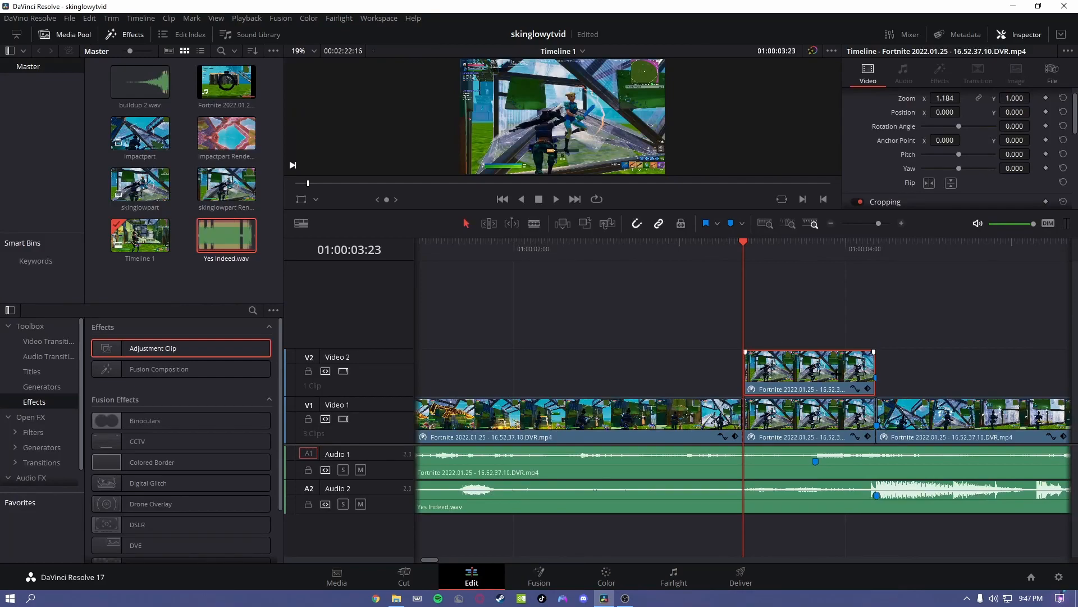
click(540, 576)
drag(261, 378, 754, 378)
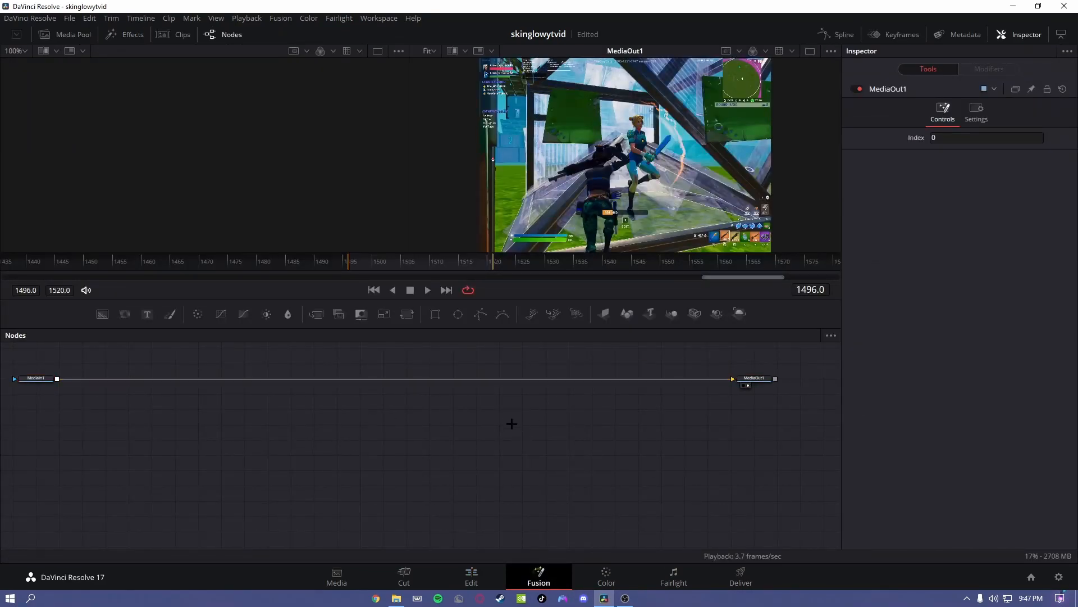
Add an Edge Detect node to the composition and place it just below the connection between MediaIn1 and MediaOut1
key(shift+space)
key(BackSpace)
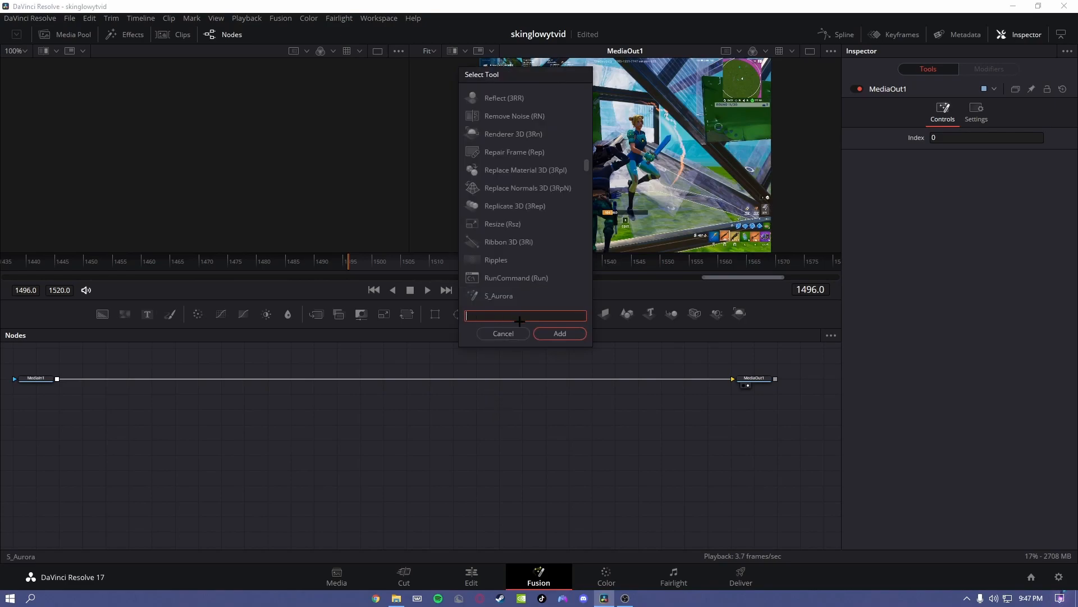
text(edge d)
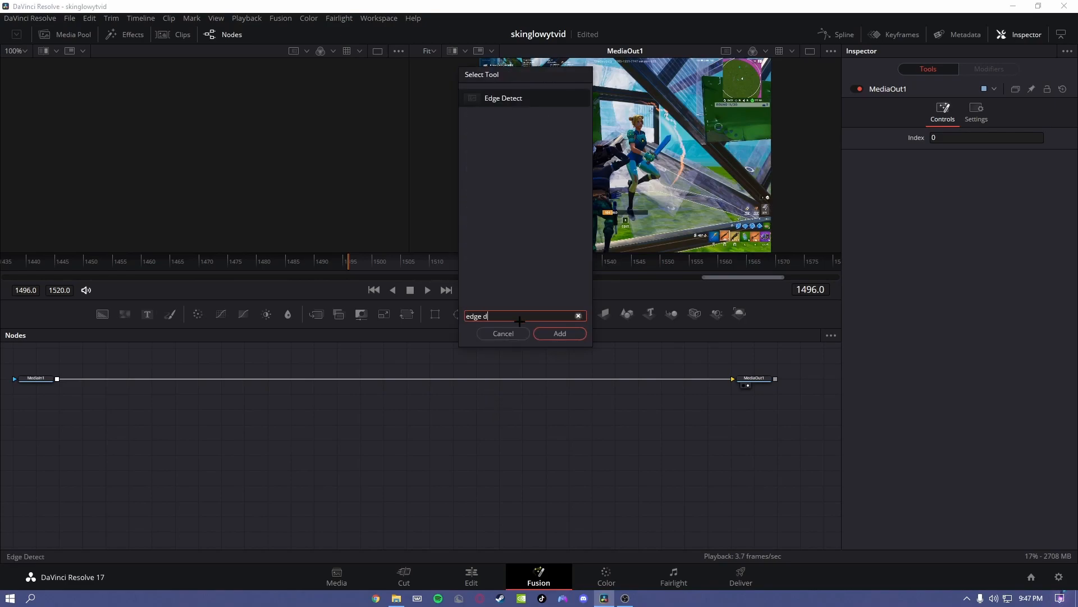
text(e)
click(510, 101)
click(549, 336)
drag(522, 484, 383, 408)
drag(576, 379, 734, 378)
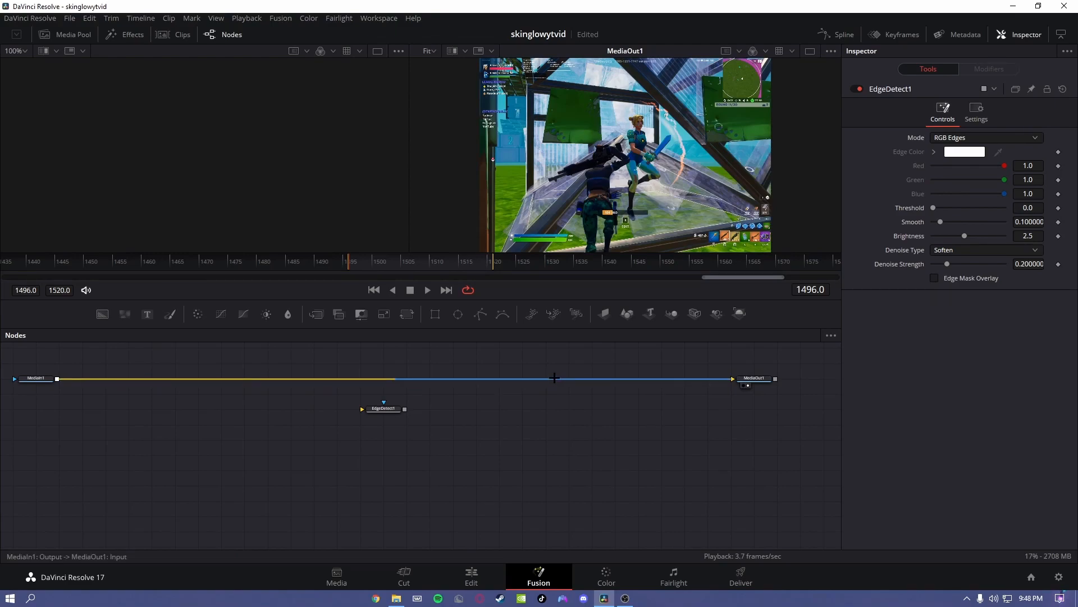
drag(547, 379, 732, 378)
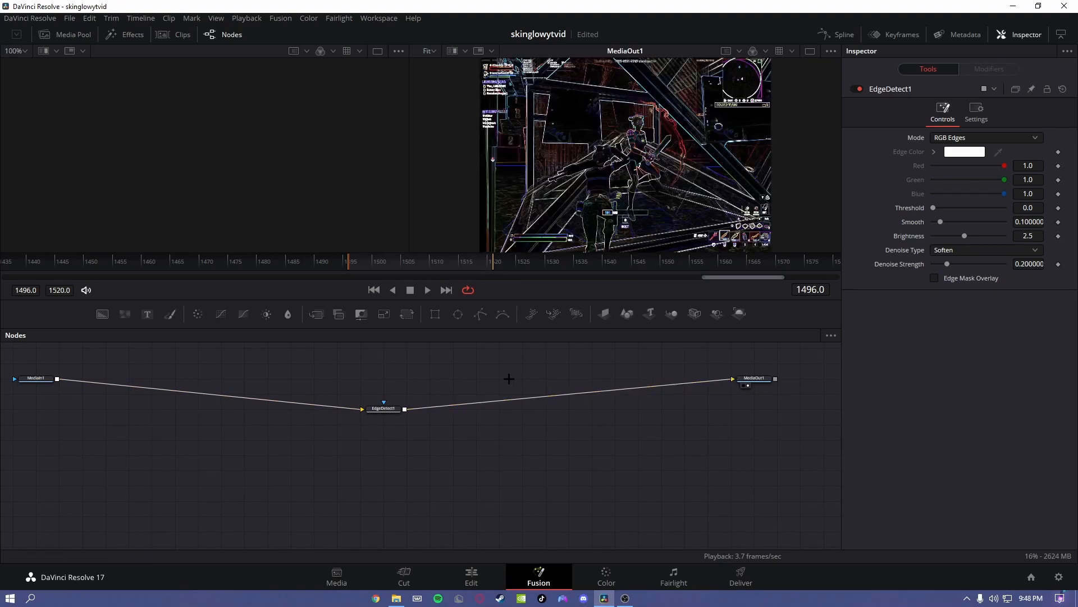
key(ctrl+z)
key(ctrl+z)
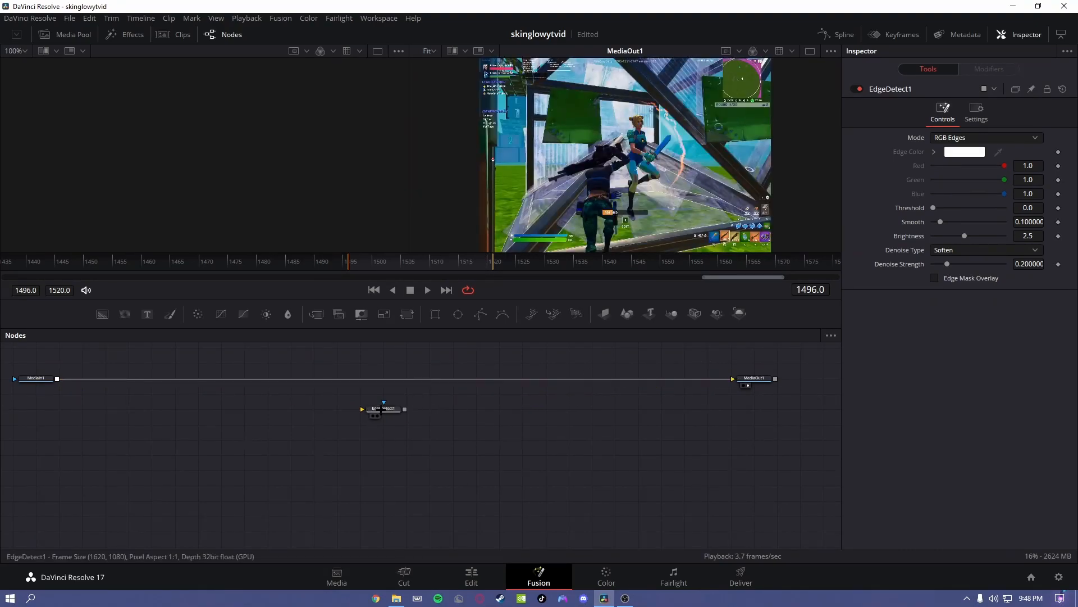
Insert the Edge Detect node into the MediaIn1–MediaOut1 connection, nearer to MediaIn1, and set its mode to Grayscale Edges
drag(380, 410, 380, 380)
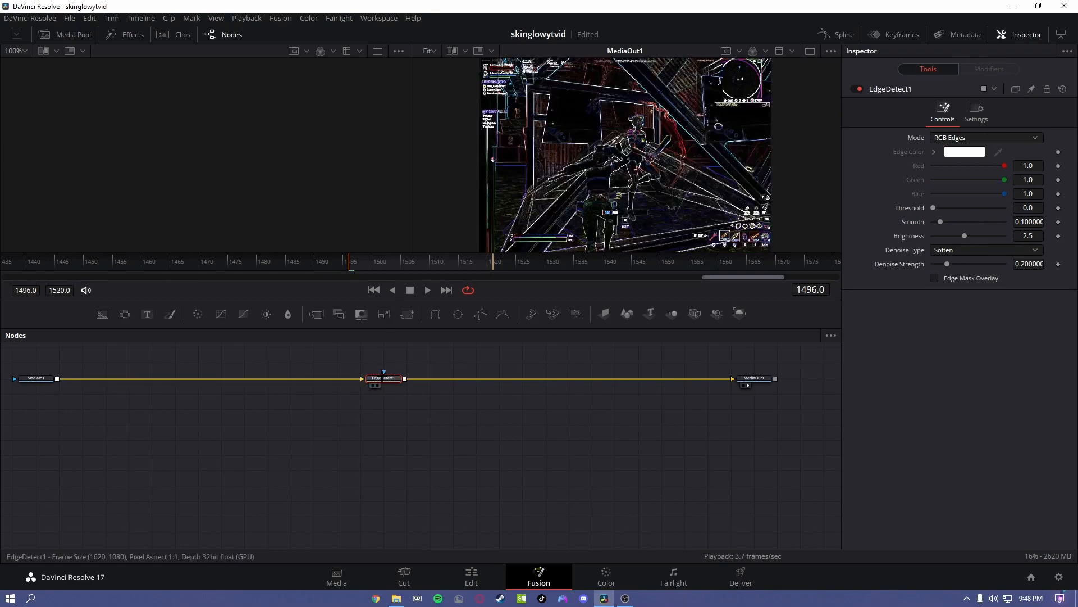
drag(381, 384, 267, 387)
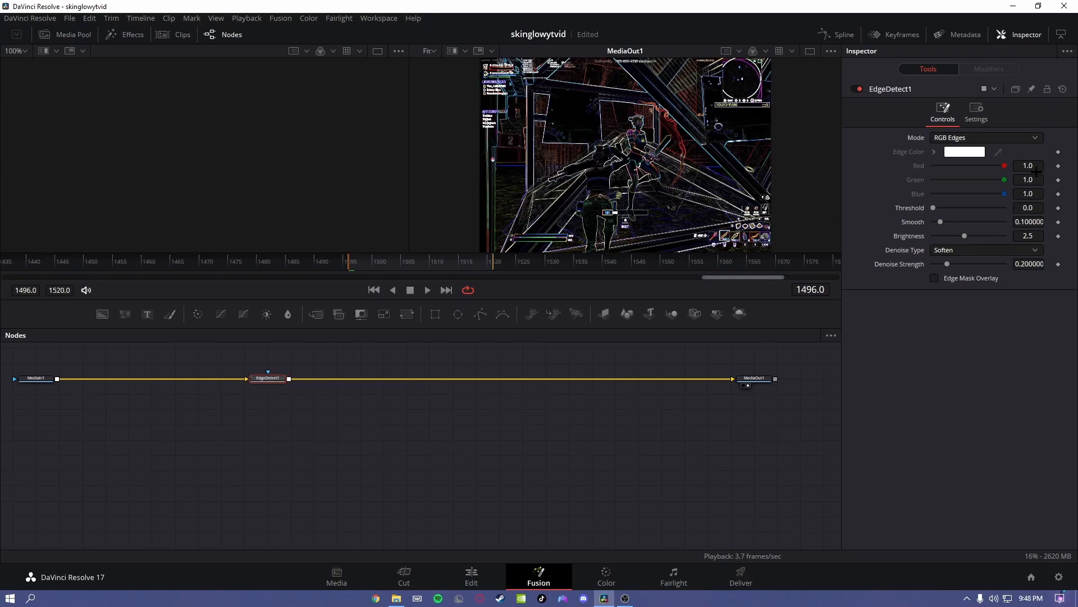
click(980, 140)
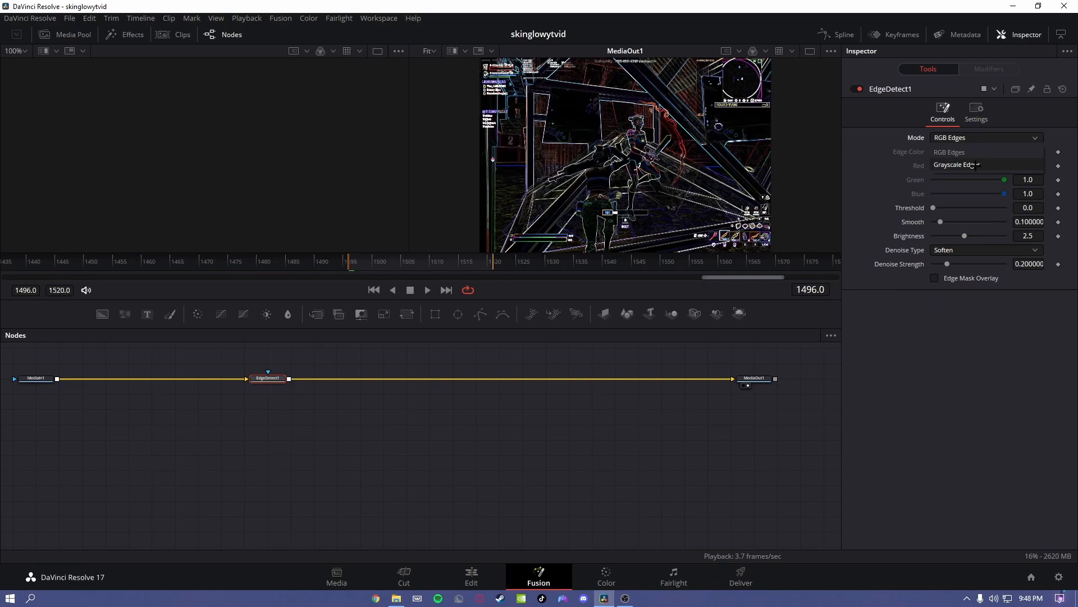
click(974, 165)
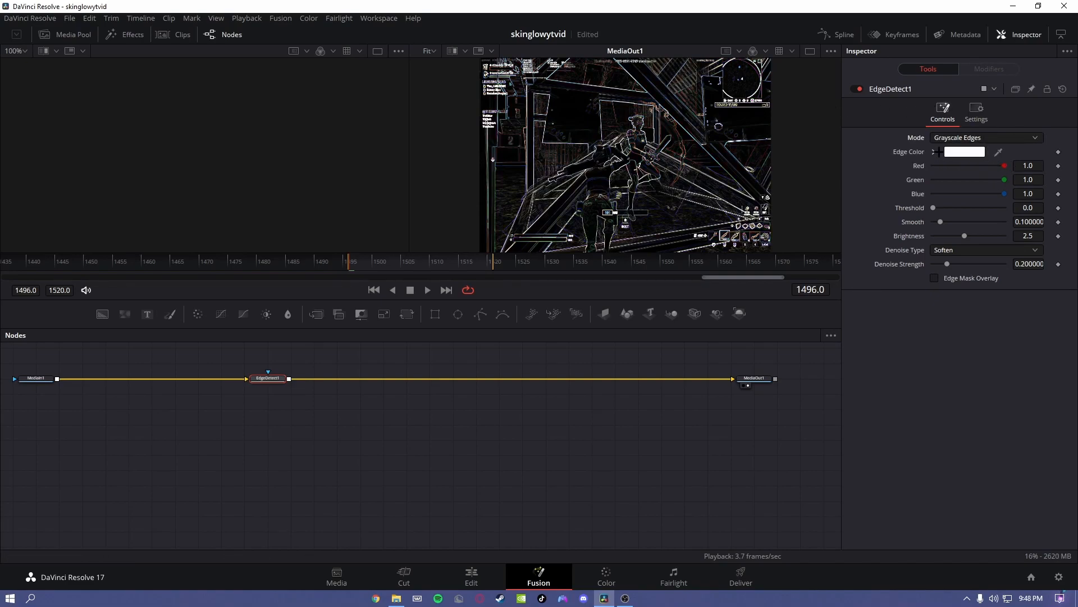
Change the Edge Detect edge color to the bright pink basic color (red 1.0, green 0.0, blue 0.498)
click(965, 151)
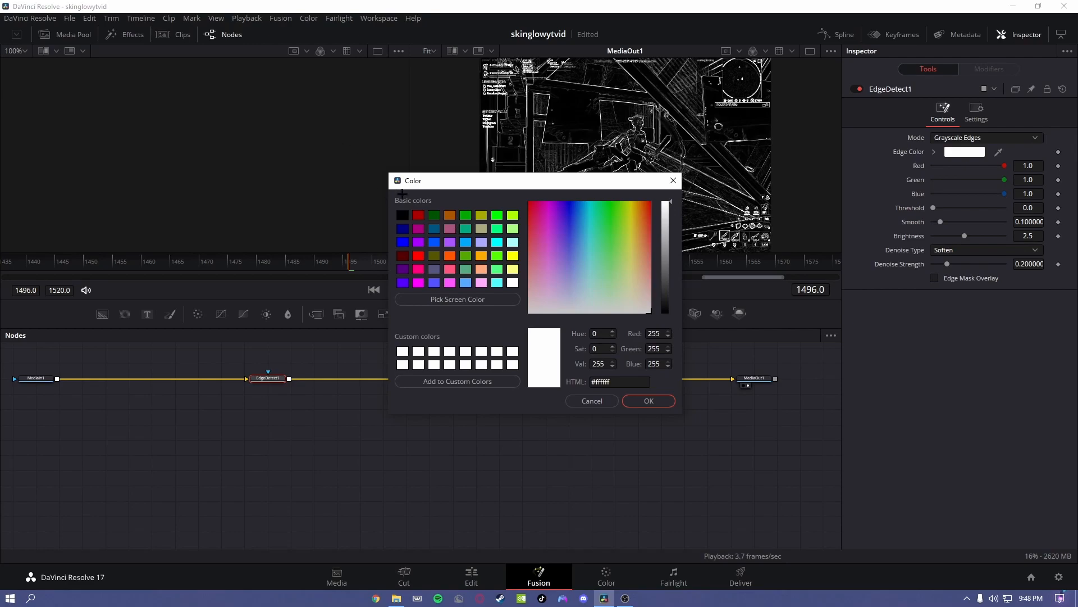
click(418, 269)
click(649, 401)
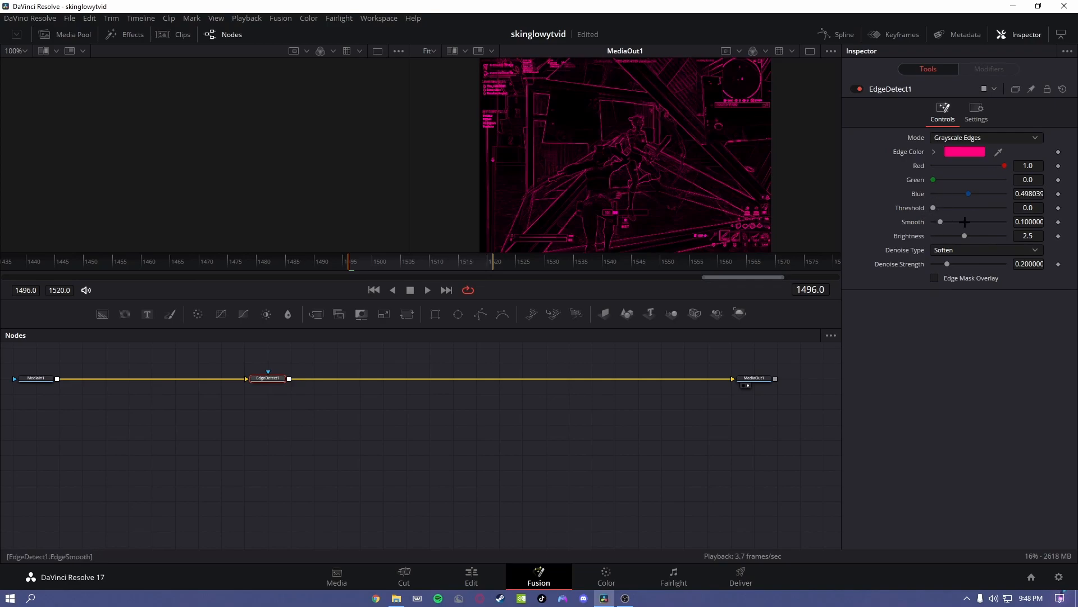
Try Edge Detect smooth values of 1.0 and 0.7
click(1030, 222)
key(BackSpace)
key(Tab)
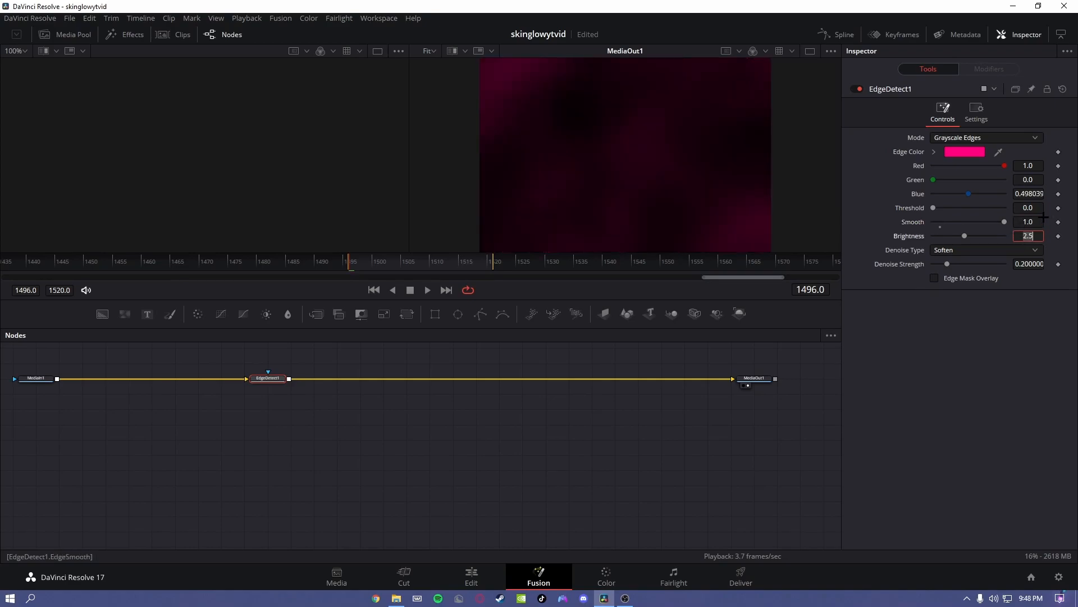
click(1040, 222)
key(BackSpace)
text(0.7)
key(Return)
Set the Edge Detect smooth value to 0.2
scroll(966, 223, down, 1)
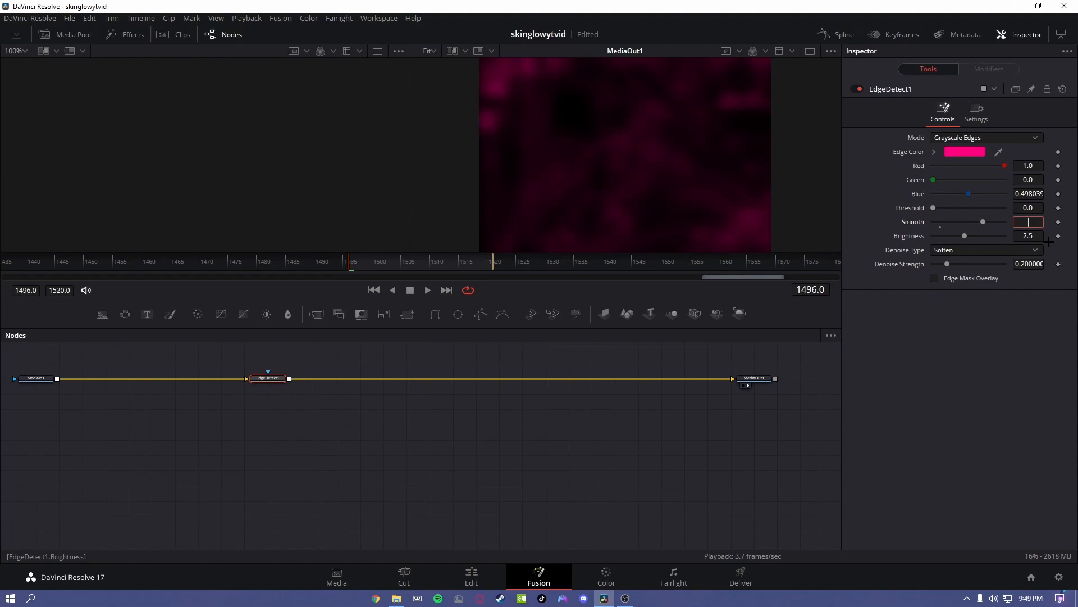
text(0.2)
key(Return)
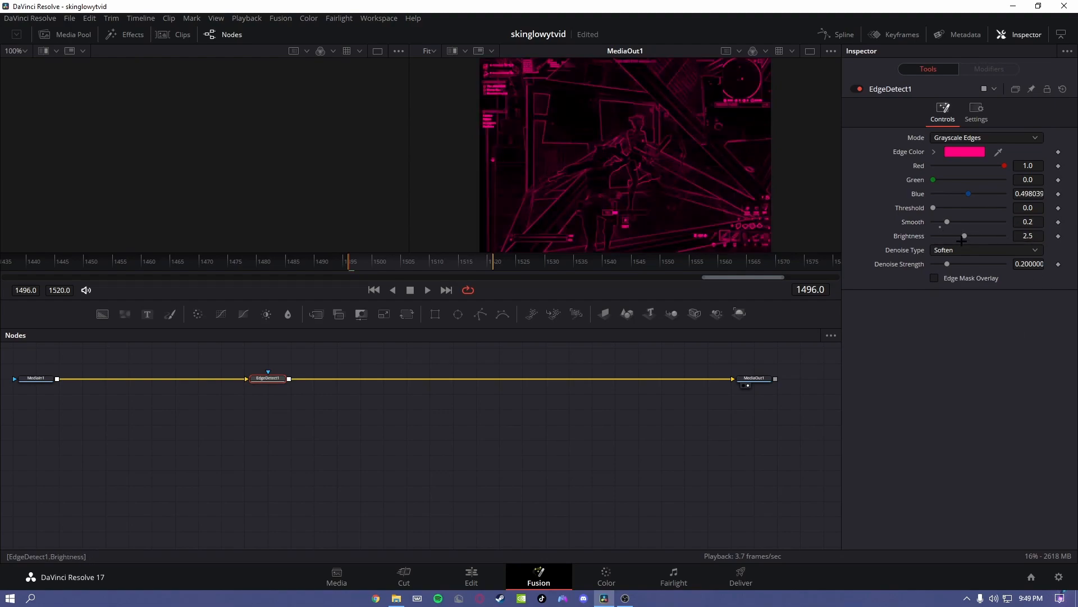
Set the Edge Detect brightness to 2.2 and its denoise strength to 0.2
click(1028, 236)
drag(966, 236, 964, 237)
key(BackSpace)
text(.2)
key(Tab)
double_click(1026, 263)
key(BackSpace)
key(Tab)
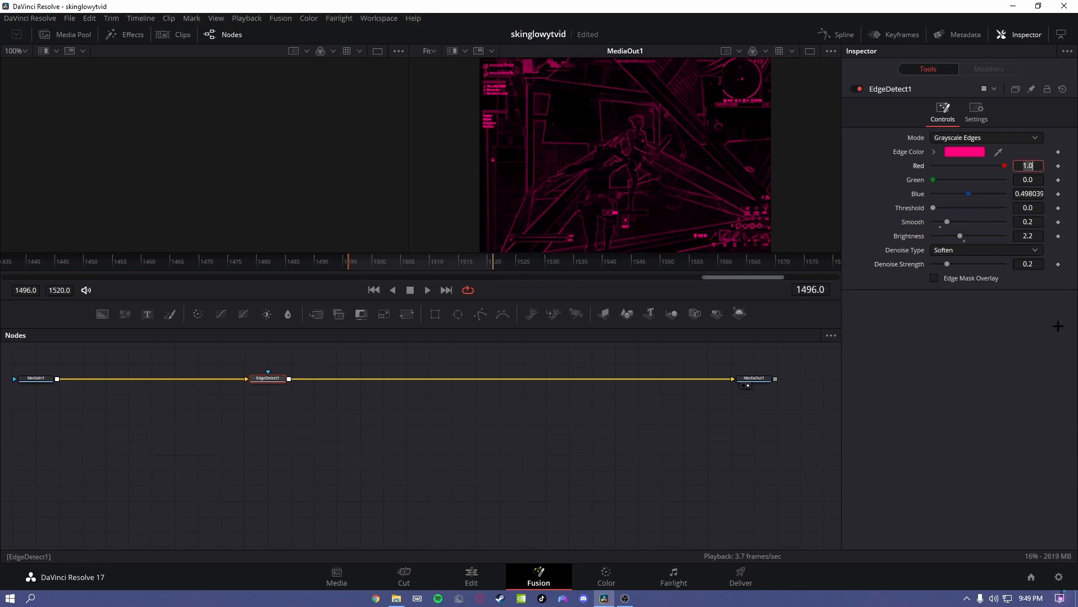
Move EdgeDetect1 closer to MediaIn1 and insert a Gaussian Blur node between it and MediaOut1
drag(272, 379, 201, 380)
click(381, 419)
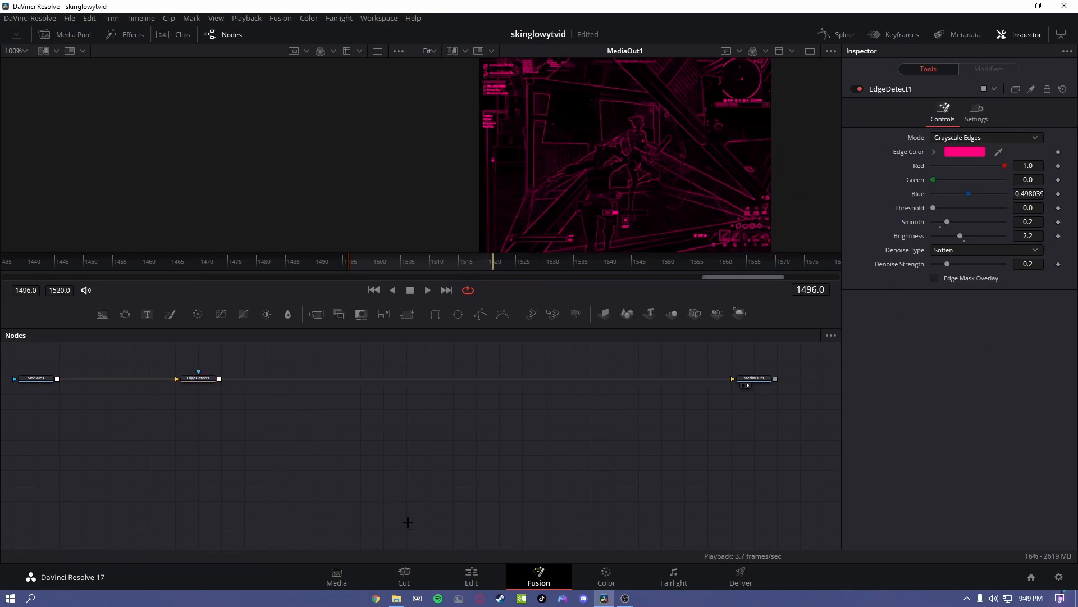
key(shift+space)
text(gau)
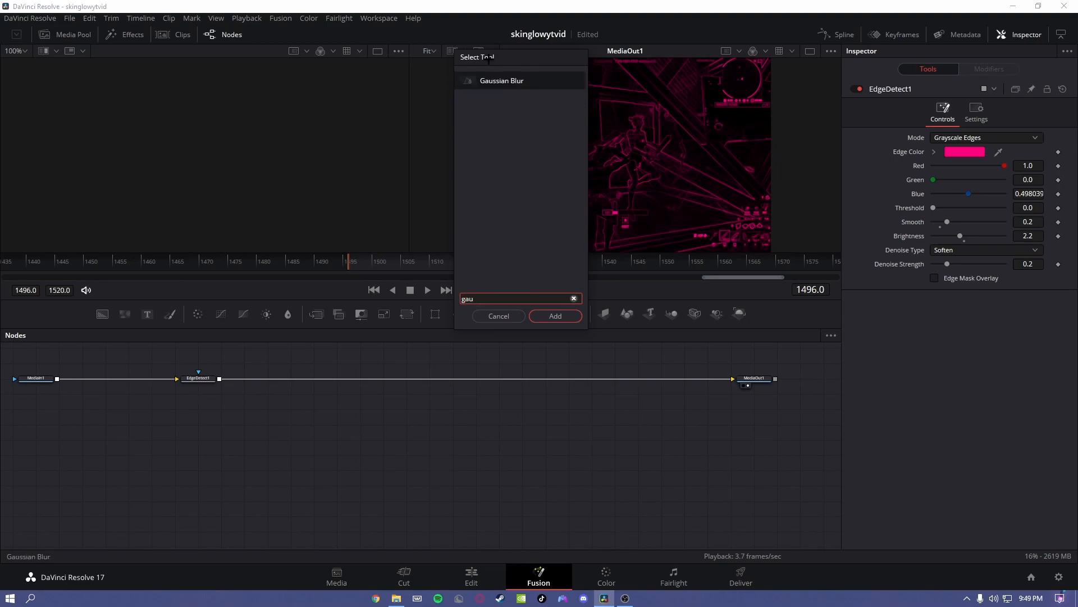
click(508, 82)
click(554, 299)
click(555, 316)
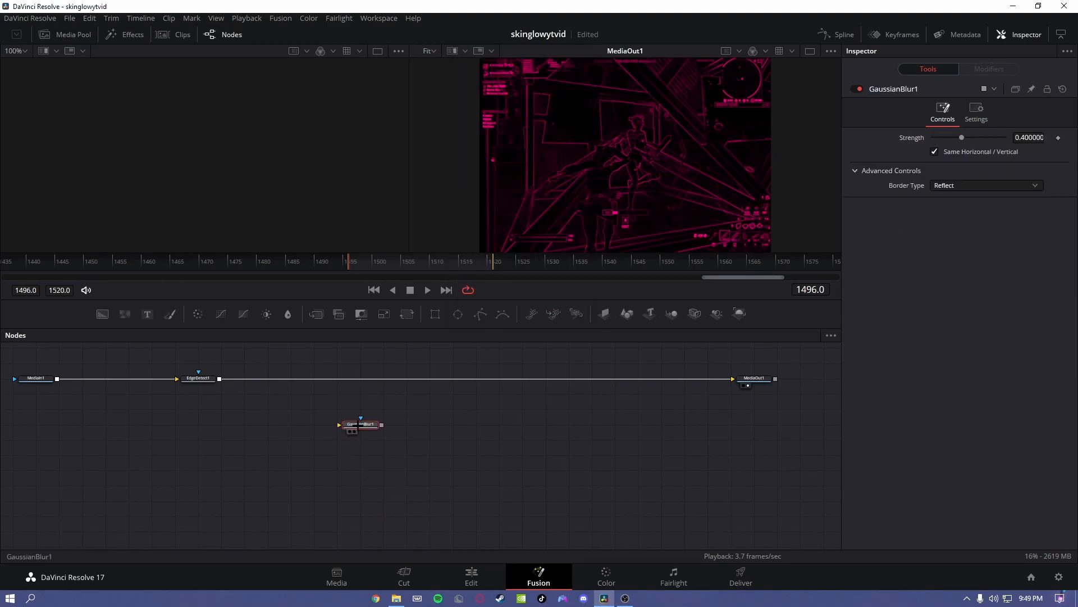
click(337, 378)
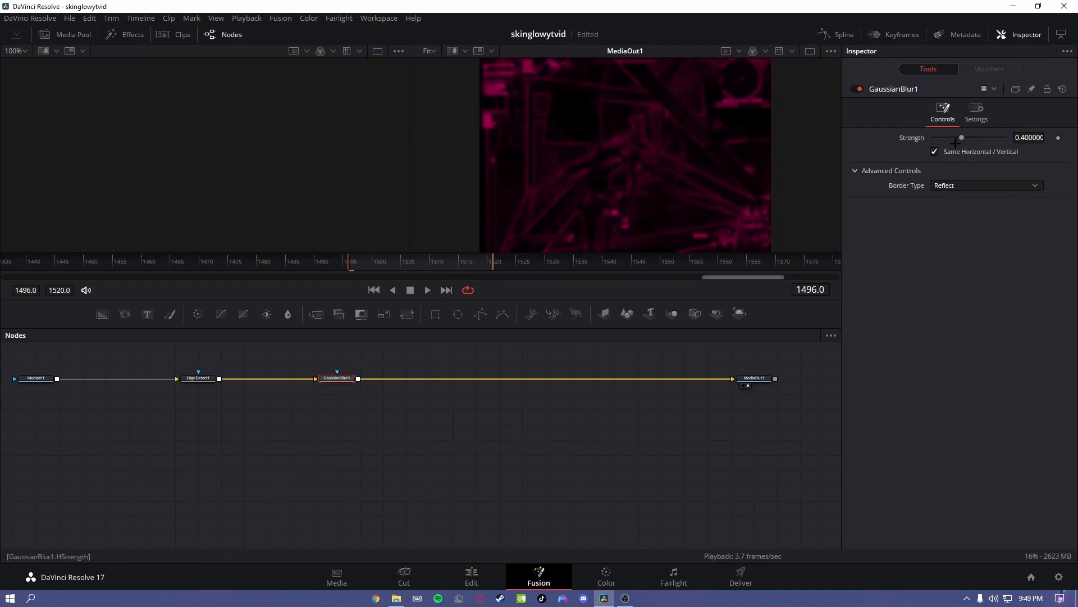
Set the Gaussian Blur strength to 0.2
click(1028, 138)
key(BackSpace)
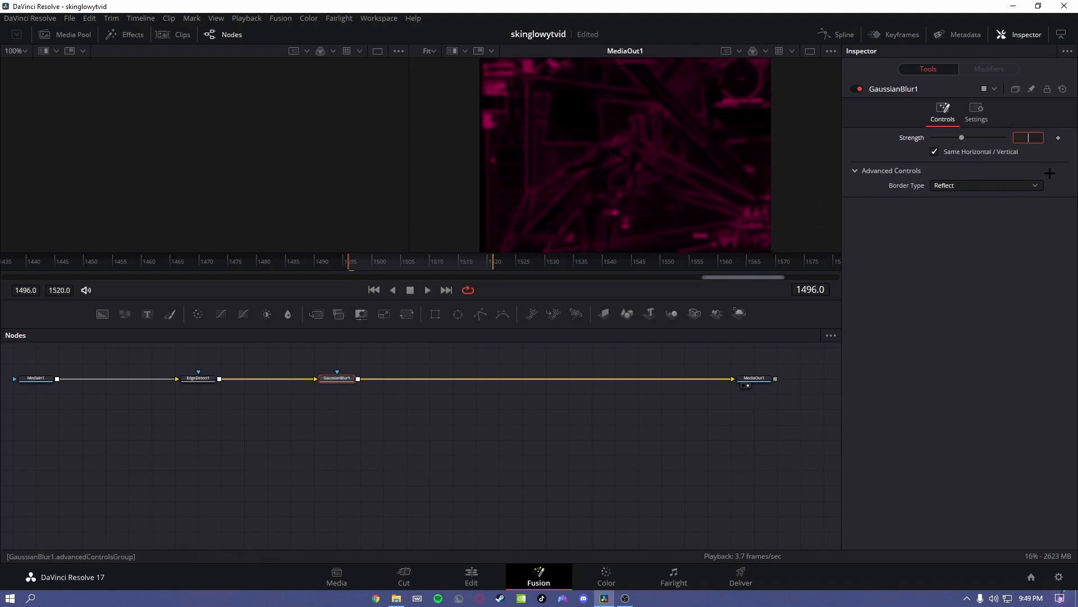
text(0.2)
key(Return)
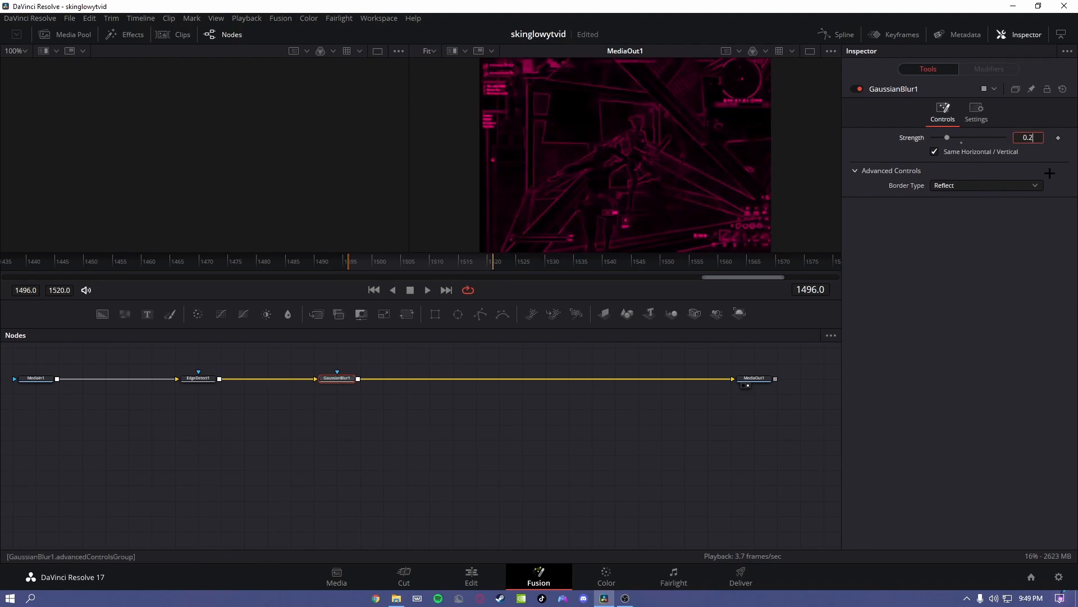
Move the Gaussian Blur node closer to EdgeDetect1, play the composition briefly and return to frame 1496
drag(339, 378, 292, 378)
click(405, 423)
key(space)
click(447, 262)
drag(447, 262, 349, 268)
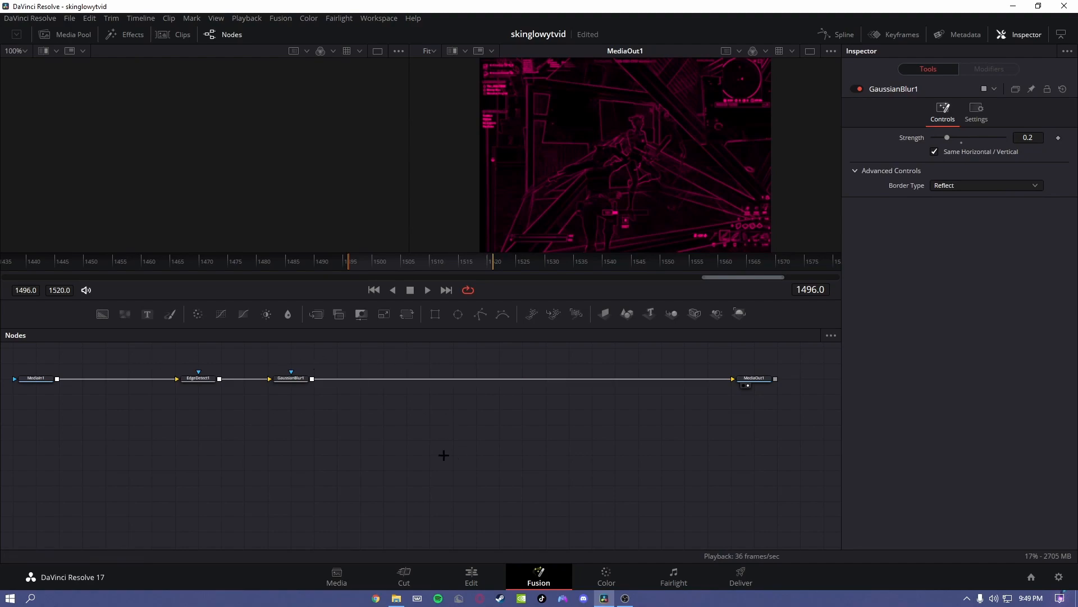
Add a Light Rays node and insert it between GaussianBlur1 and MediaOut1
key(shift+space)
text(light)
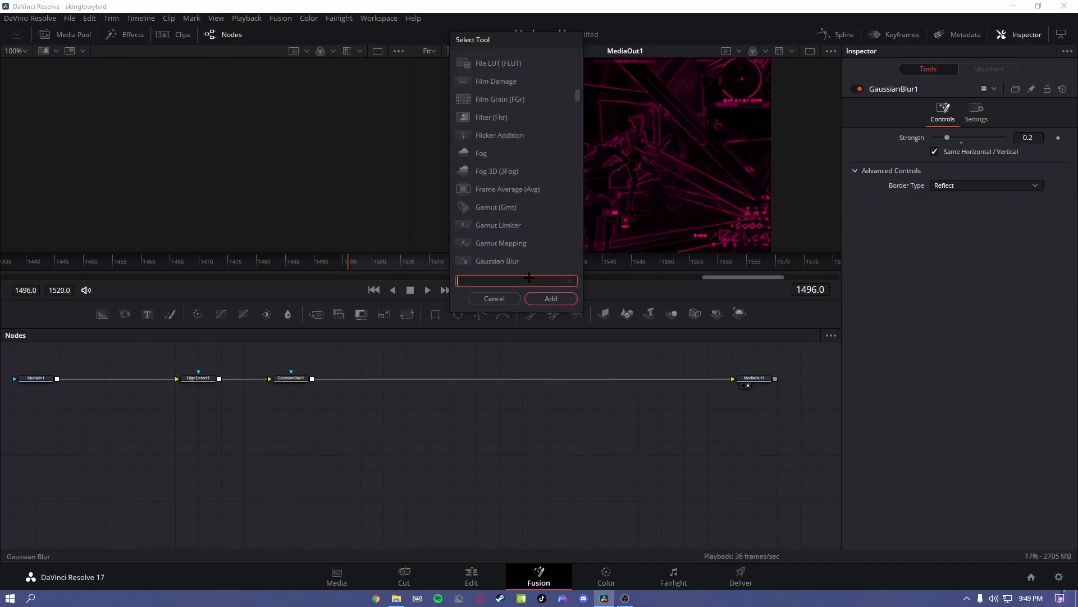
text(rays)
key(Return)
drag(383, 470, 384, 378)
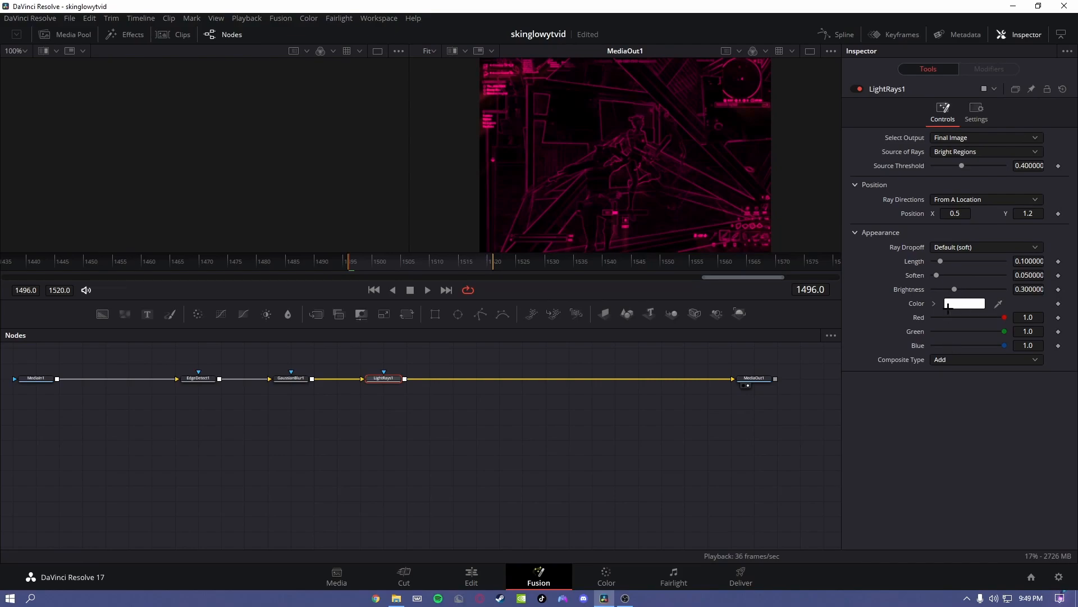
Set the Light Rays source threshold to 0.05
click(1018, 166)
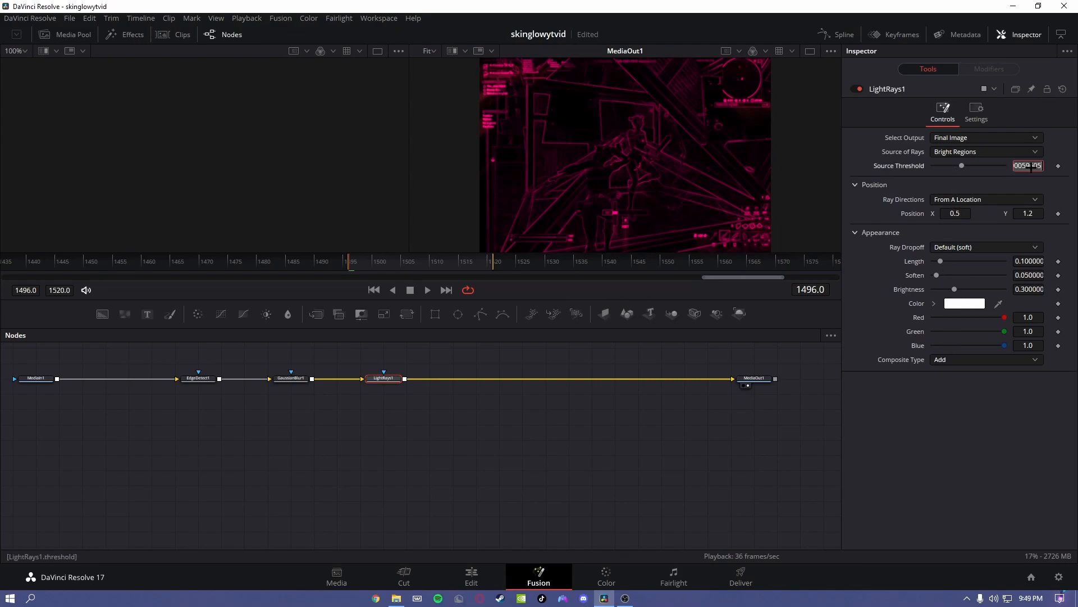
key(BackSpace)
text(.05)
key(Tab)
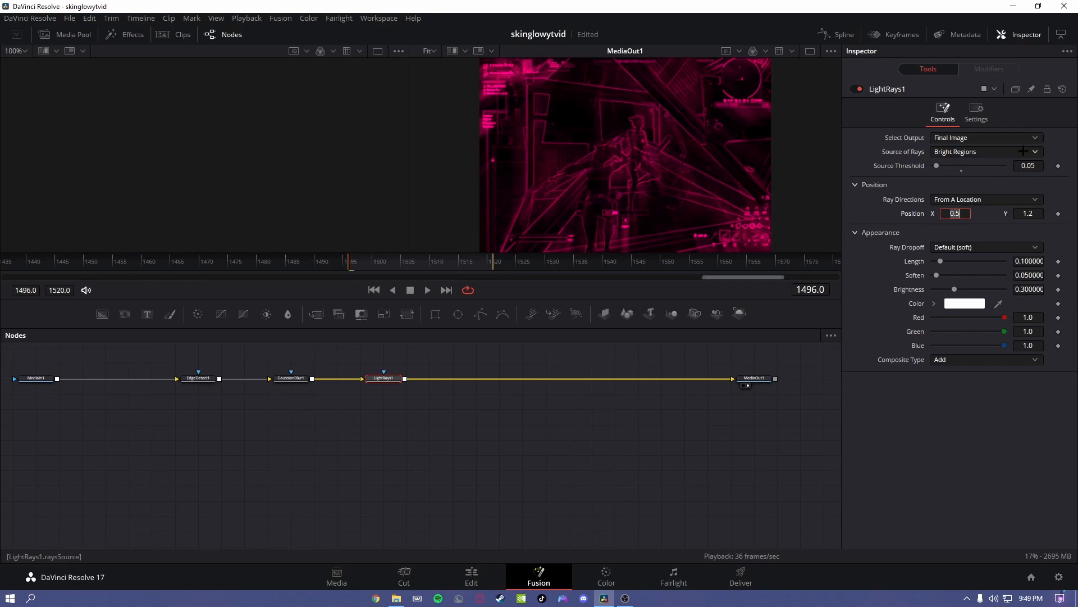
click(991, 223)
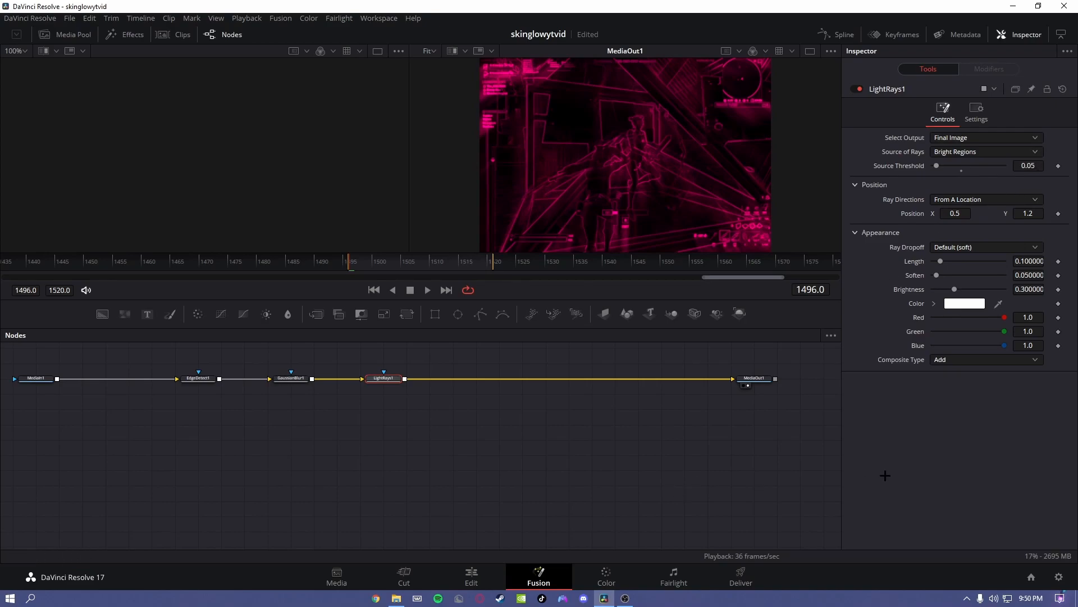
On the Edit page, add a fade-in to the Video 2 glow segment over roughly its first third
click(471, 576)
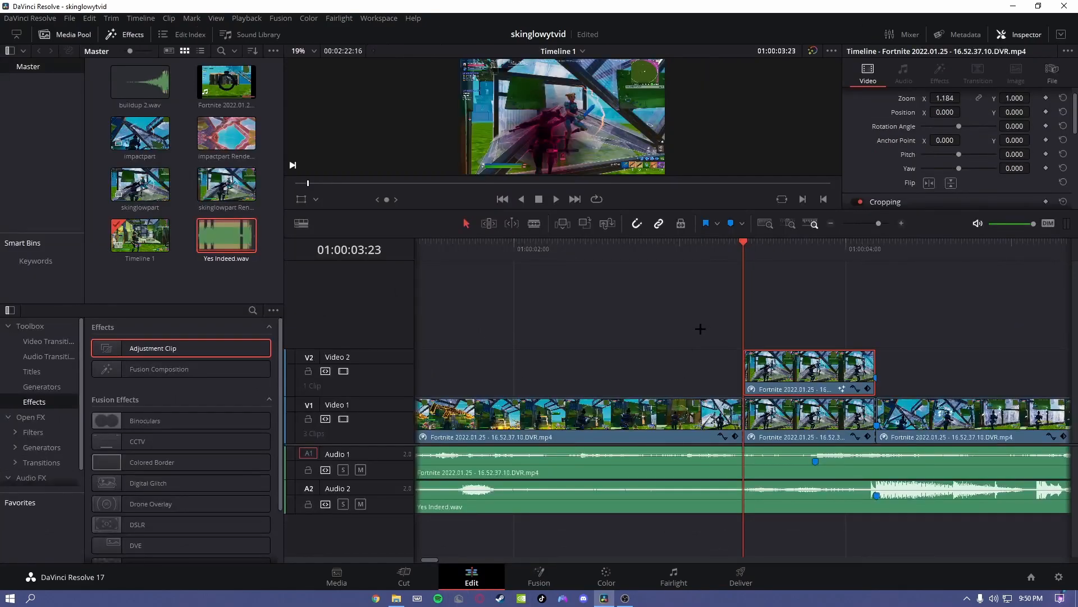
drag(740, 243, 742, 280)
drag(878, 223, 880, 224)
mouse_move(733, 256)
mouse_down()
mouse_move(796, 259)
mouse_move(743, 254)
mouse_up()
drag(746, 352, 816, 353)
Play through the faded glow segment on the timeline and return the playhead to its start
drag(741, 246, 690, 248)
key(space)
drag(1015, 276, 892, 302)
drag(1025, 251, 725, 288)
drag(720, 241, 746, 309)
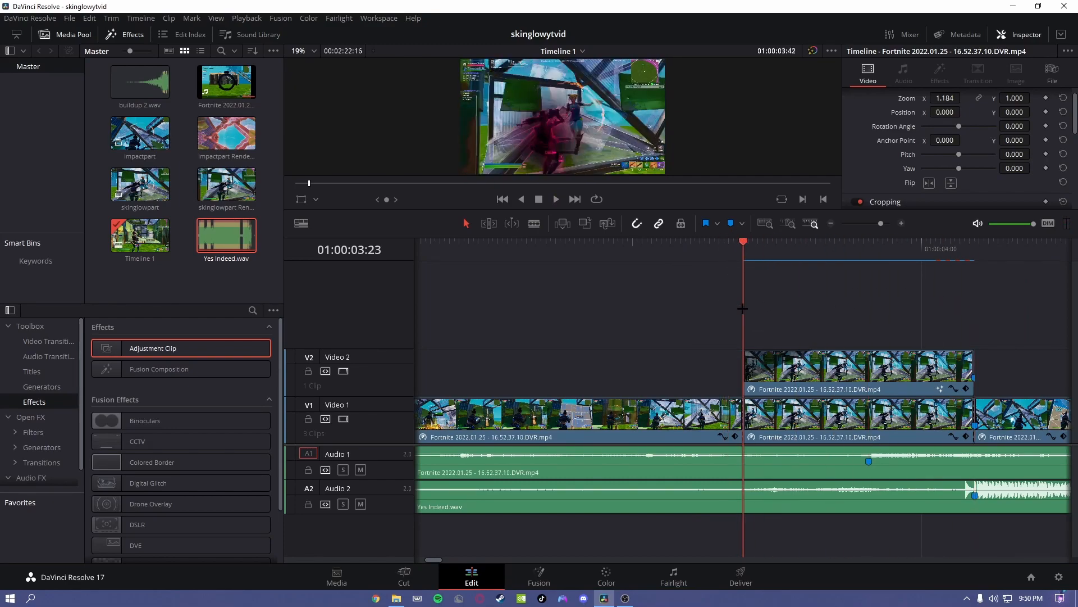
Move the Video 2 glow segment so it starts where the short Video 1 segment beneath it ends
click(813, 371)
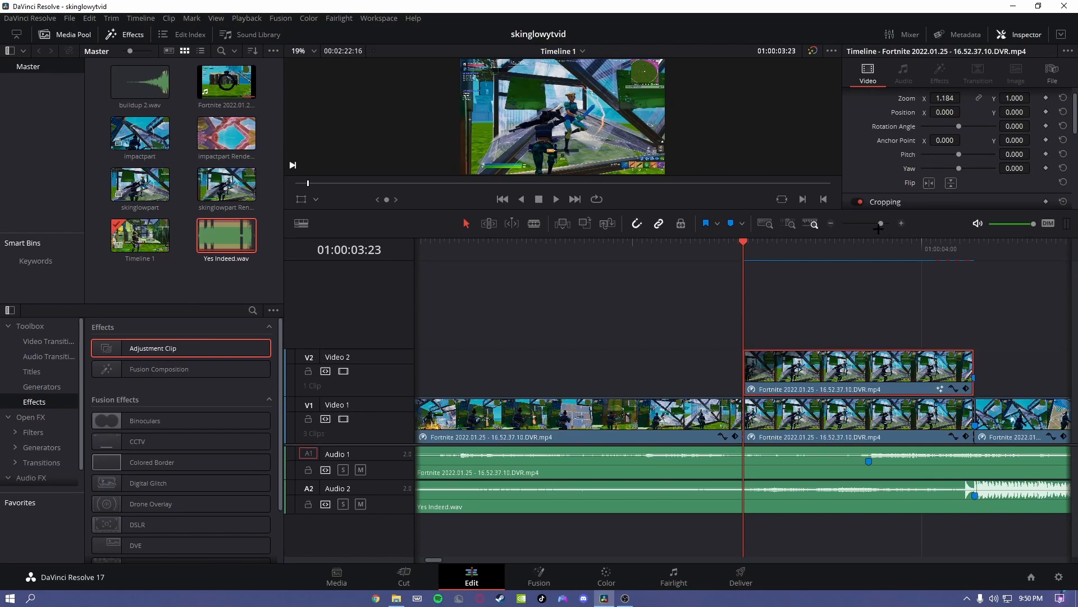
drag(879, 227, 877, 225)
drag(801, 370, 899, 371)
click(788, 290)
Open the short Video 1 segment on the Fusion page and move MediaOut1 far away from MediaIn1
click(777, 401)
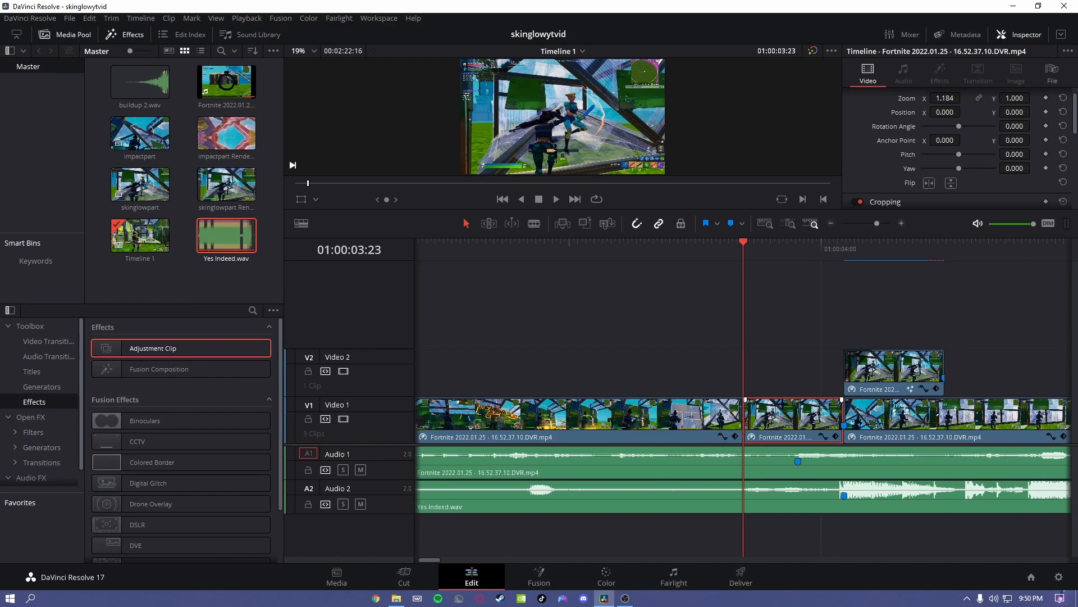
click(539, 574)
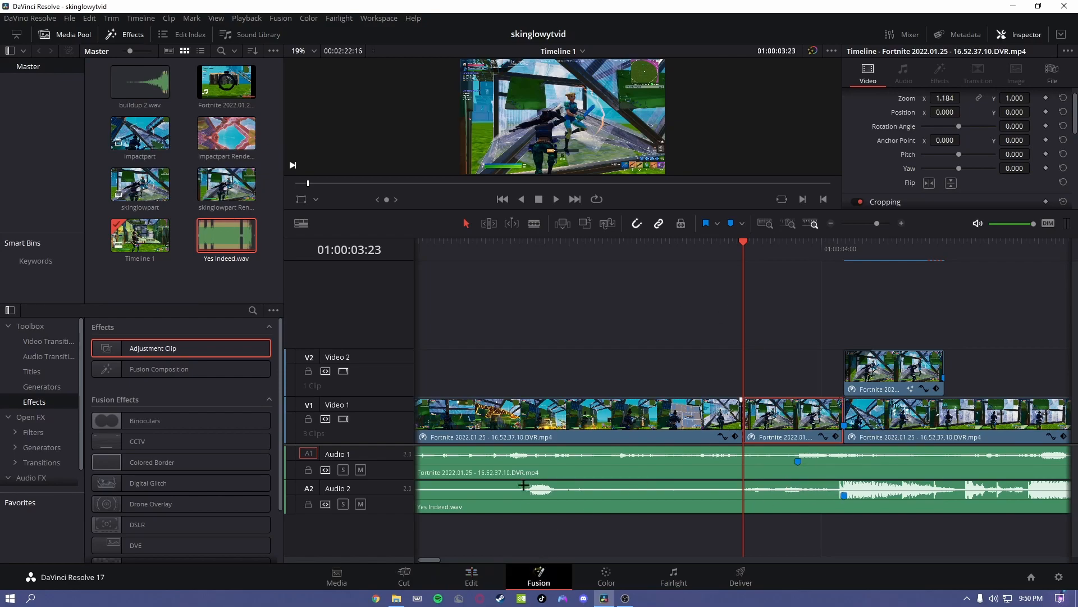
drag(261, 375, 772, 374)
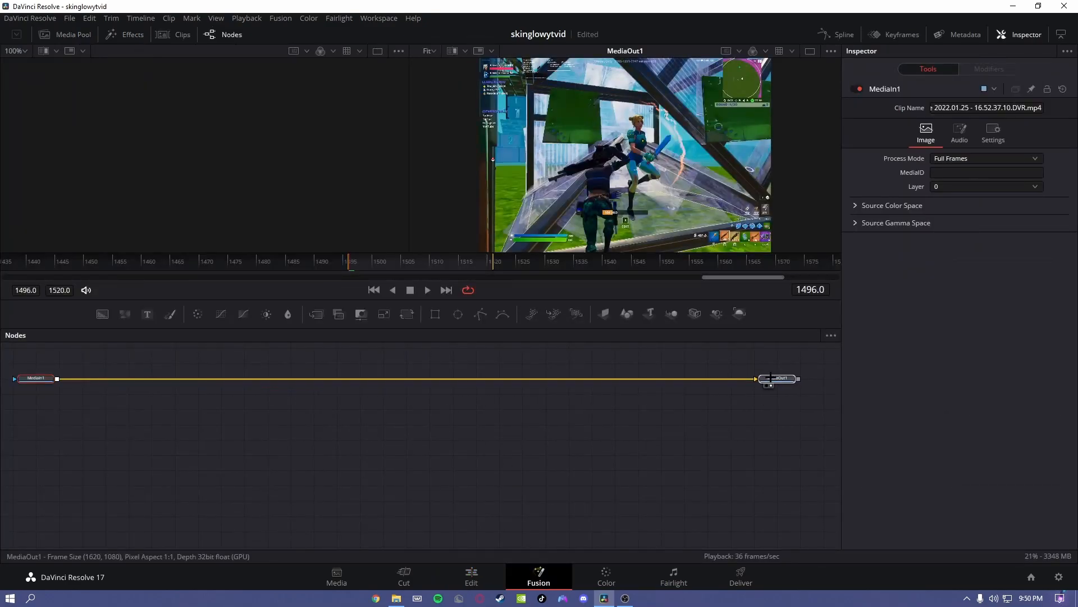
Add a Brightness / Contrast node and insert it on the connection between MediaIn1 and MediaOut1
key(shift+space)
text(com)
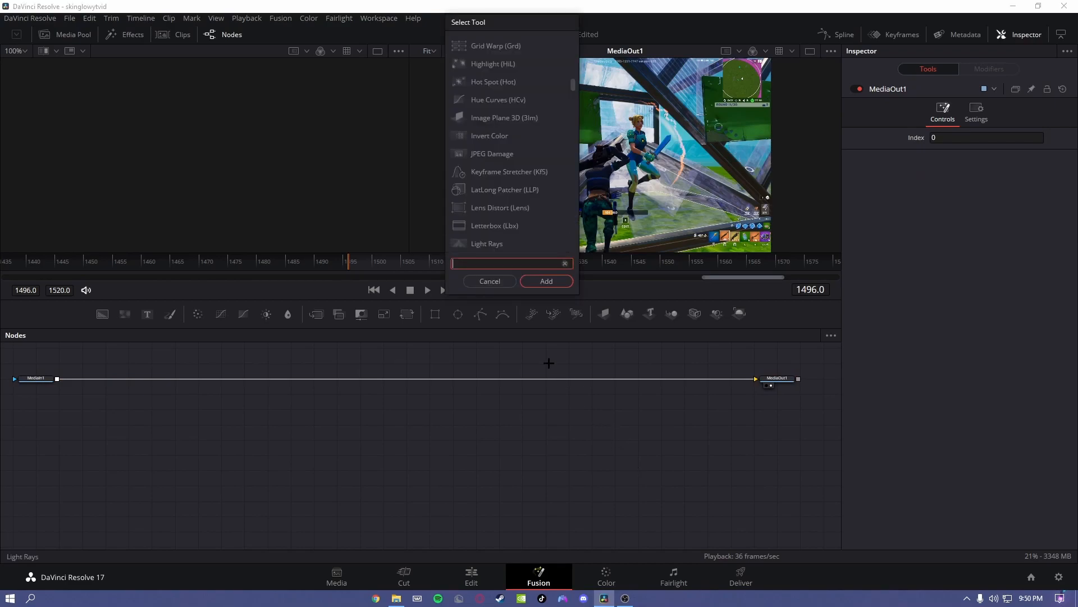
key(BackSpace)
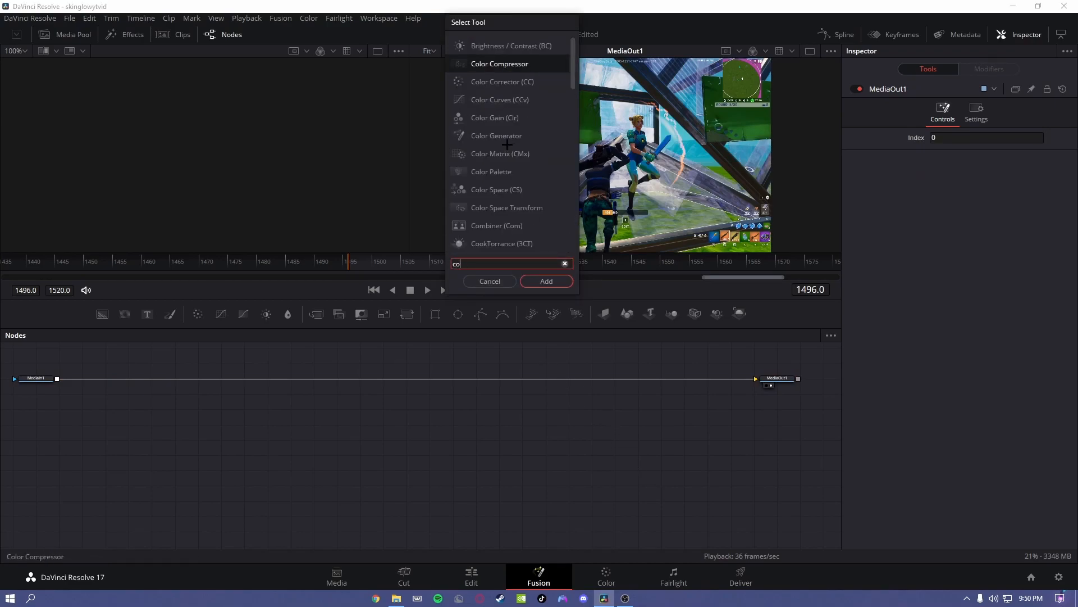
text(n)
click(500, 43)
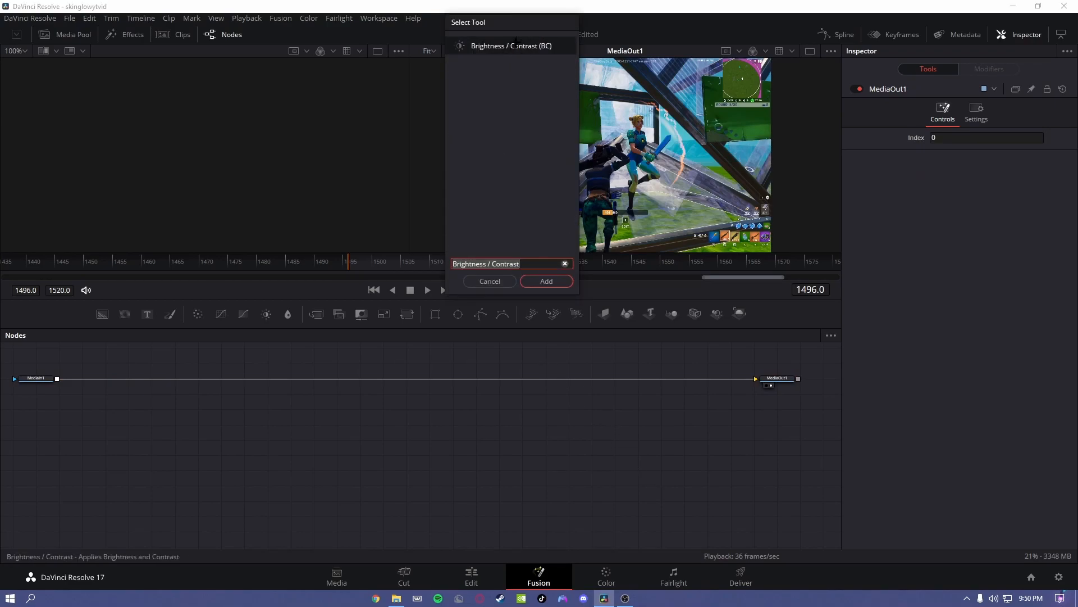
click(546, 281)
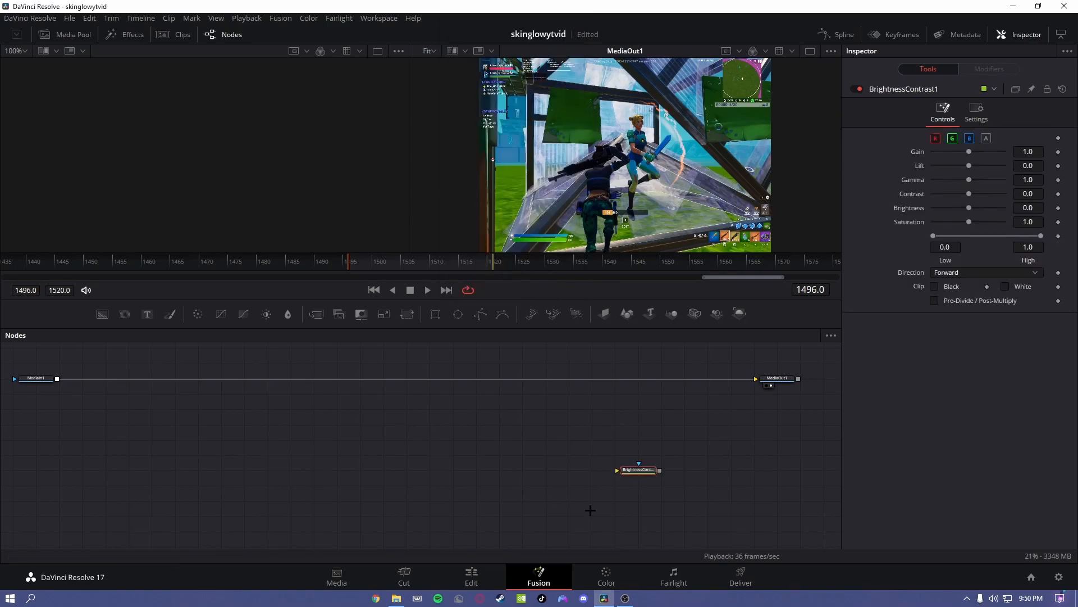
drag(637, 470, 314, 379)
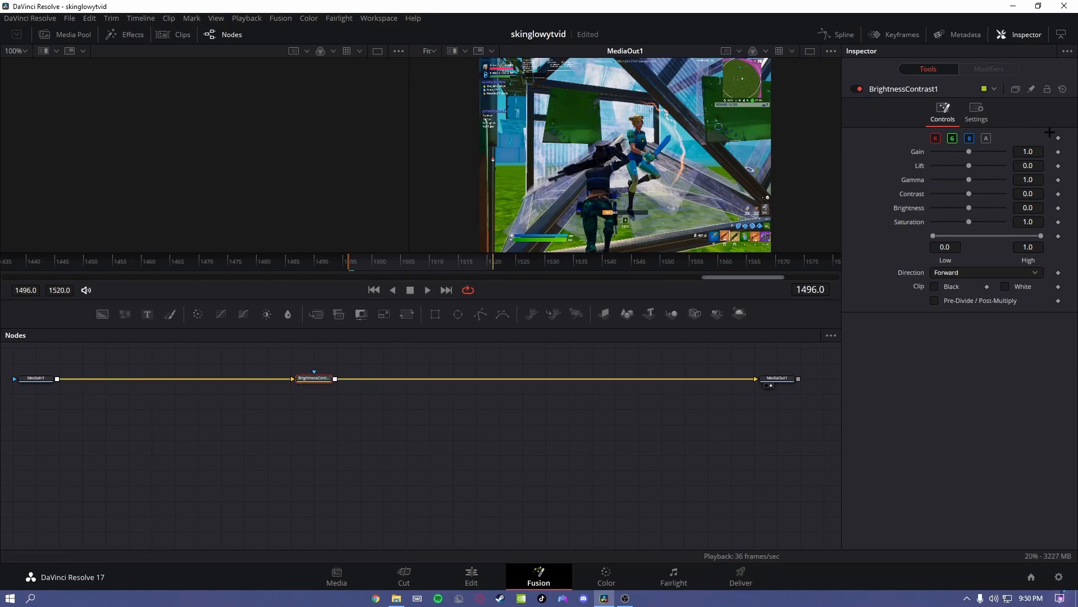
Keyframe Gain, Gamma, Contrast, Brightness and Saturation of BrightnessContrast1 at frame 1496
click(1058, 152)
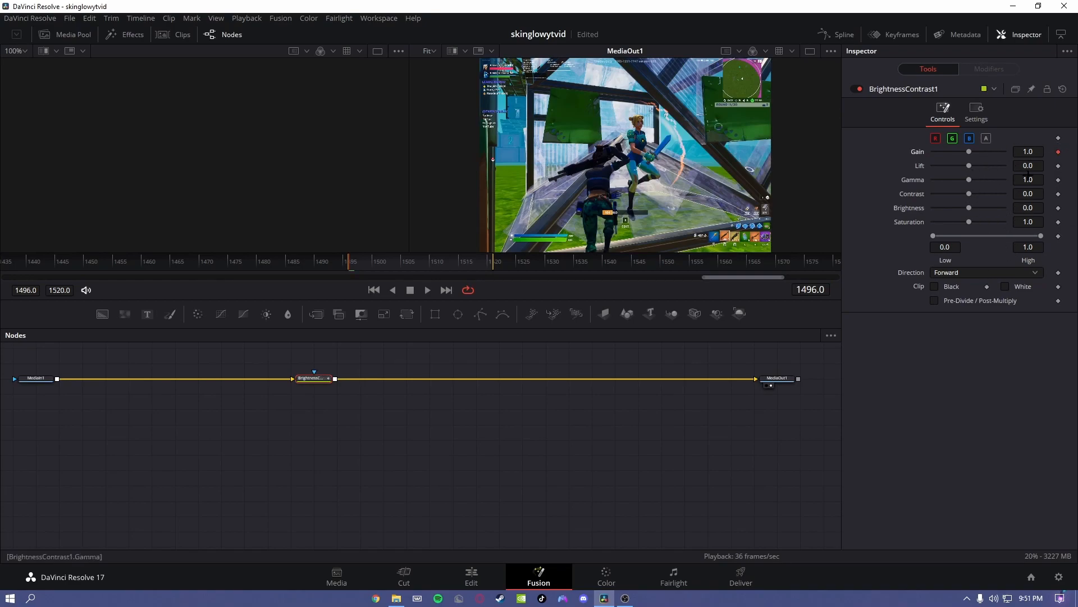
click(1058, 180)
click(1058, 193)
click(1058, 208)
click(1058, 222)
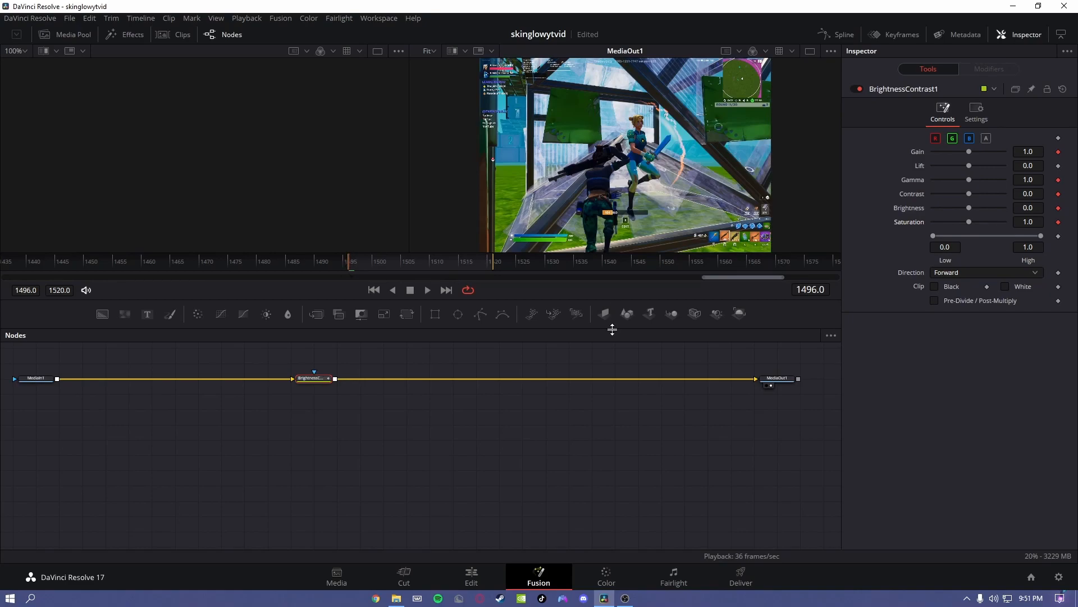
At frame 1502, set the BrightnessContrast1 Gain to 1.2, Gamma to 0.9 and Contrast to 0.2
key(space)
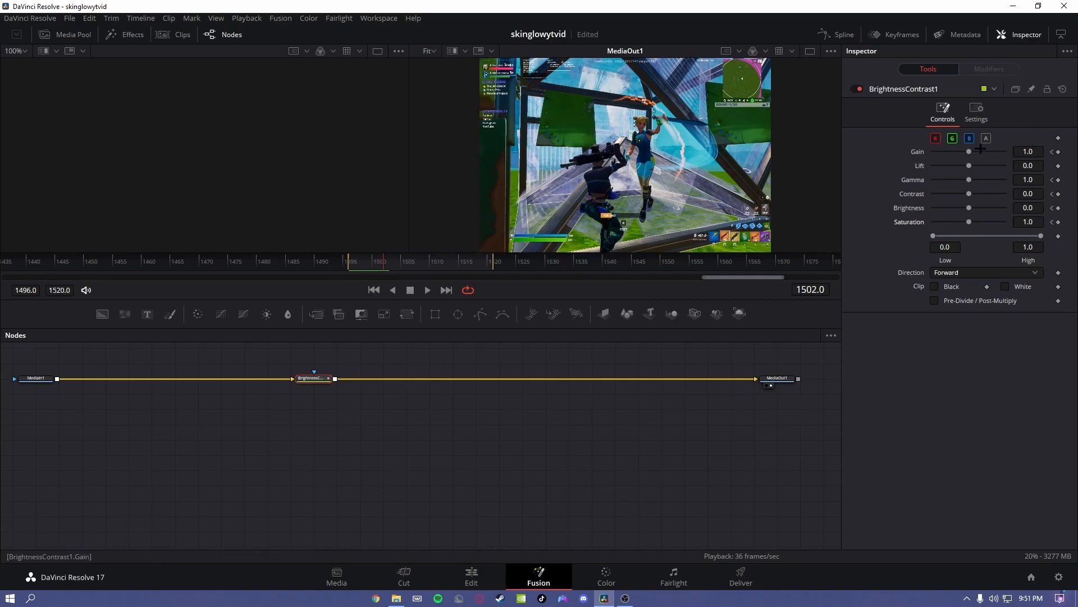
click(1029, 151)
text(1.2)
click(1029, 166)
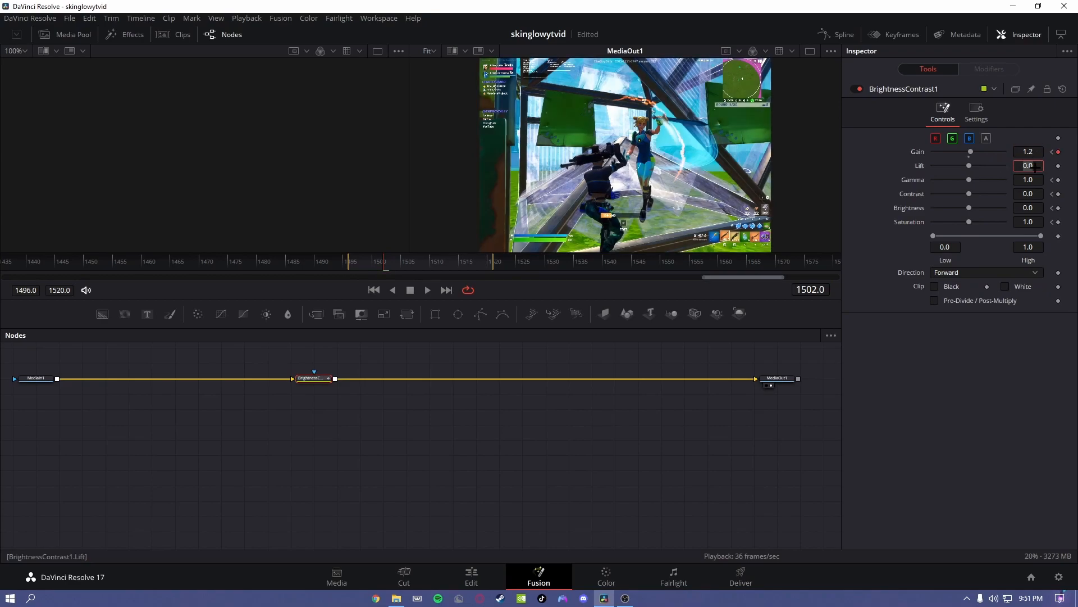
click(1030, 179)
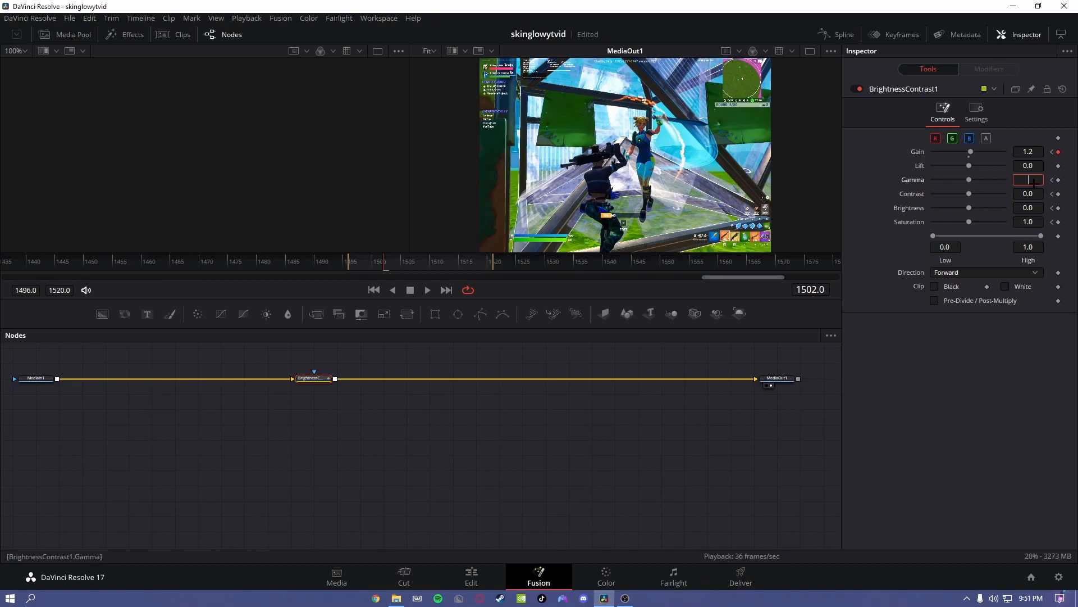
text(0.9)
click(1036, 195)
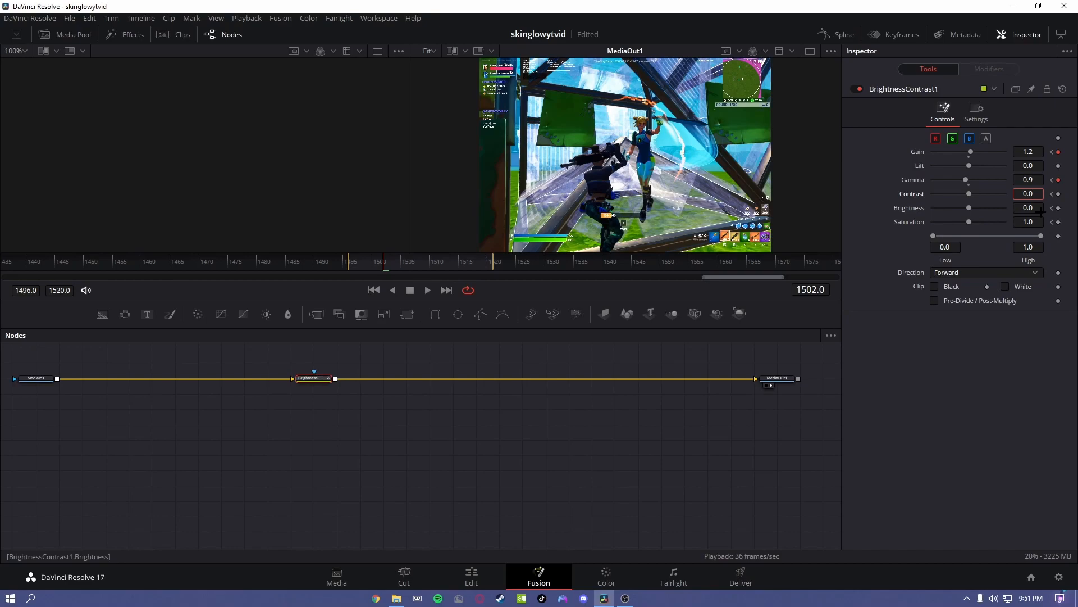
At the same frame, set the BrightnessContrast1 Brightness to 0.1 and Saturation to 0.4
click(1039, 209)
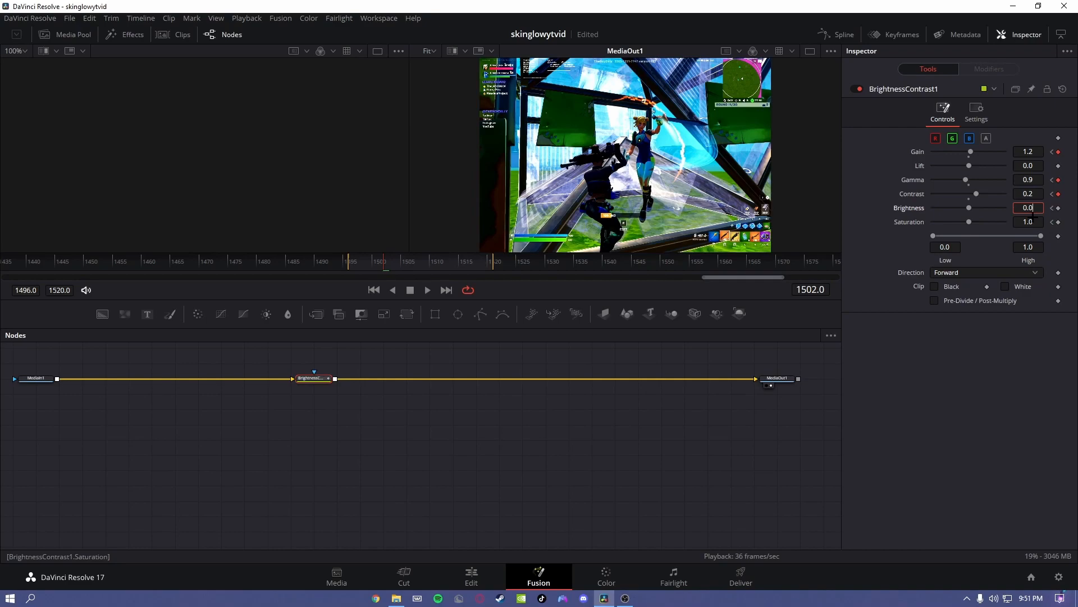
key(BackSpace)
text(1)
key(Tab)
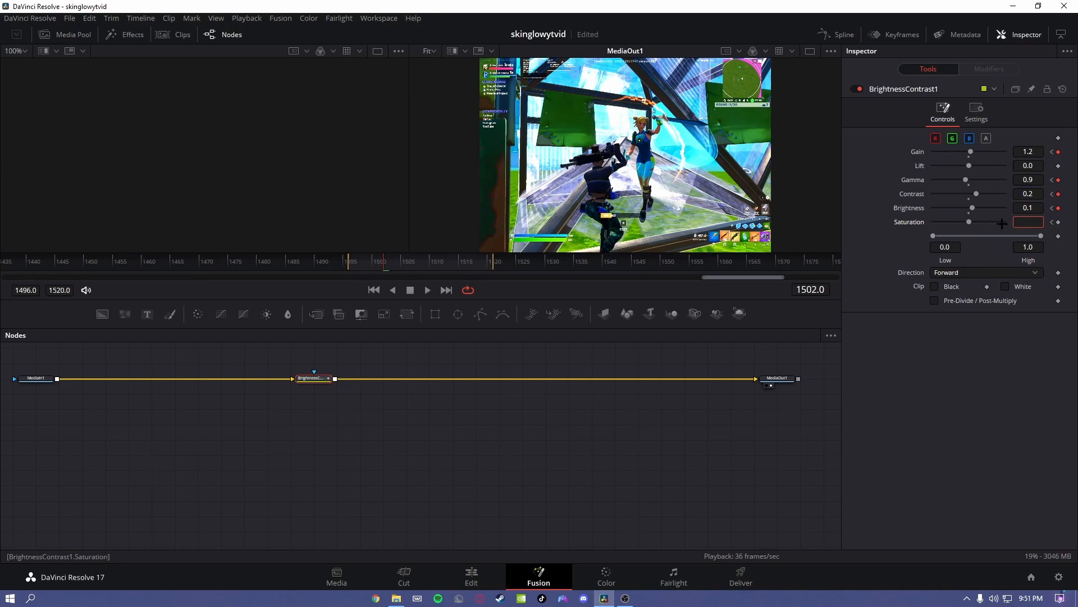
text(0.84)
key(Return)
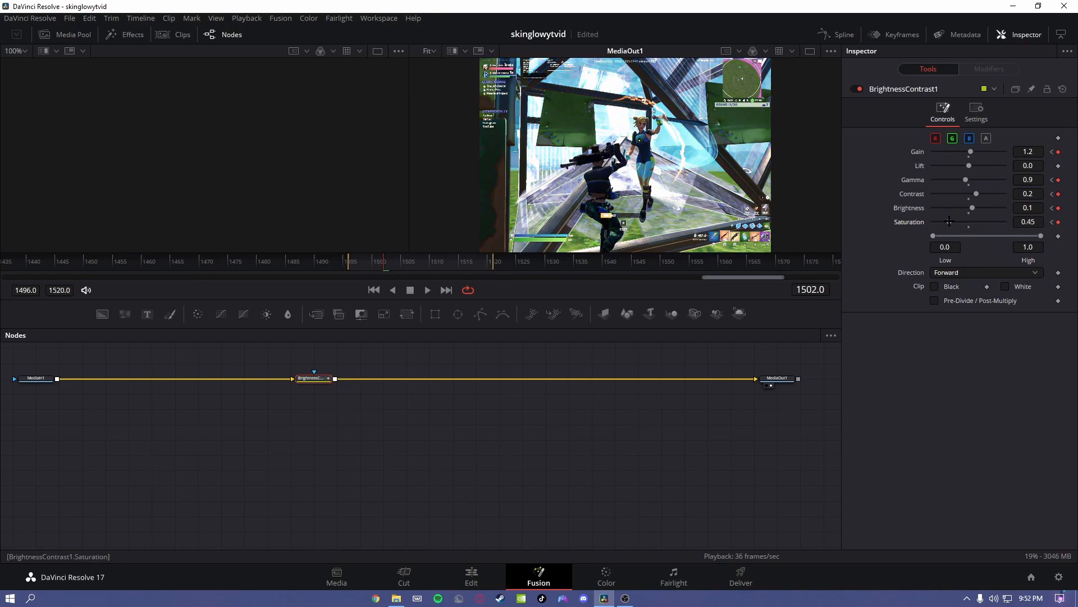
click(1037, 221)
key(BackSpace)
text(0.4)
key(Return)
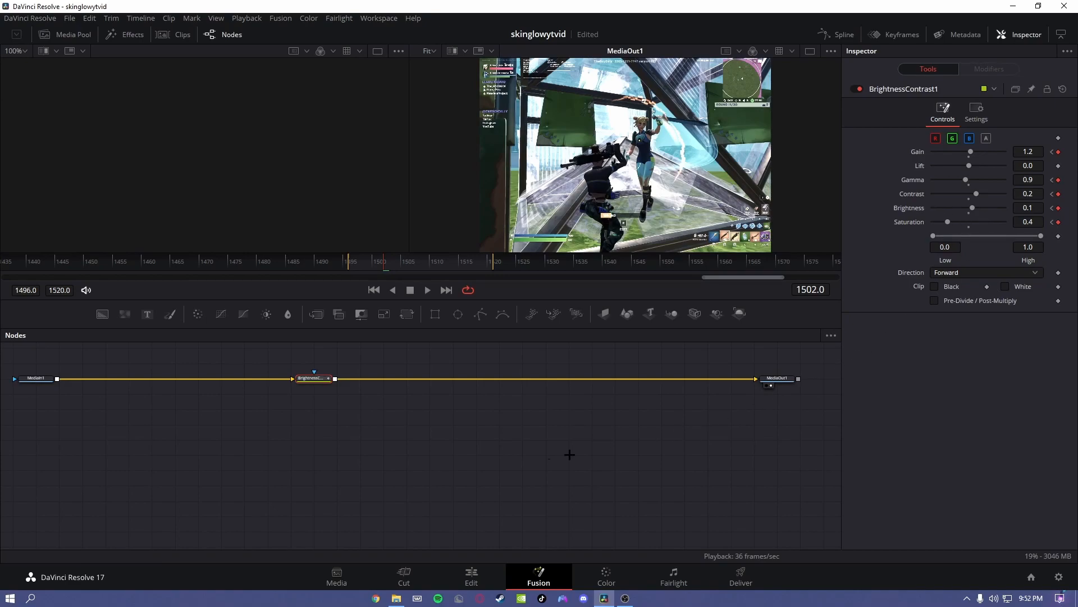
On the Edit page, place the Video 2 glow segment over the short Video 1 segment and preview the combination
click(471, 576)
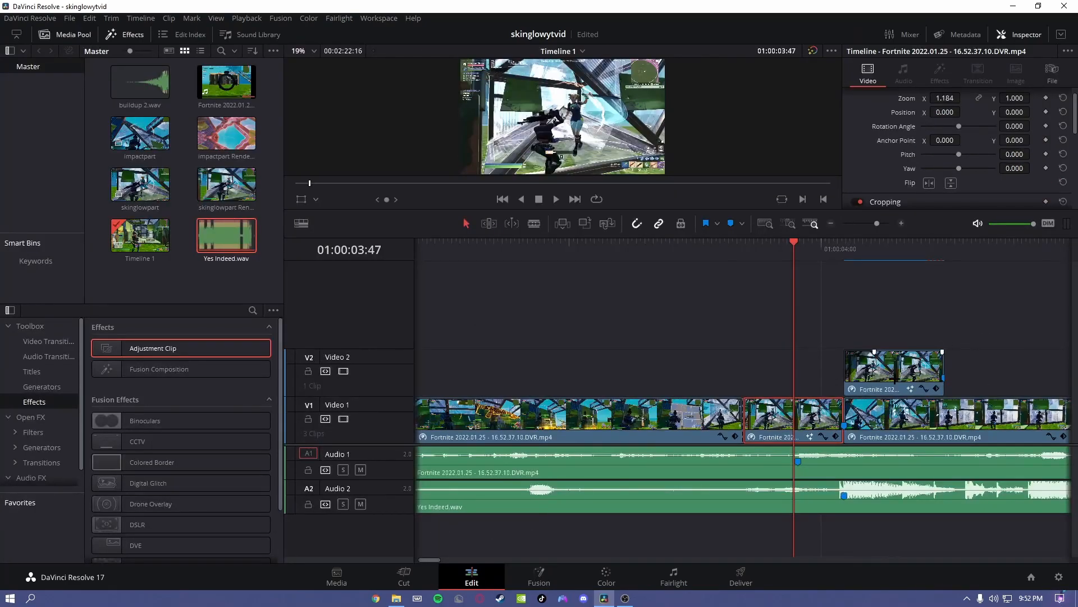
drag(898, 368, 798, 368)
click(754, 254)
mouse_move(754, 254)
mouse_down()
mouse_move(730, 253)
mouse_move(835, 242)
mouse_move(724, 268)
mouse_up()
key(space)
drag(856, 247, 743, 247)
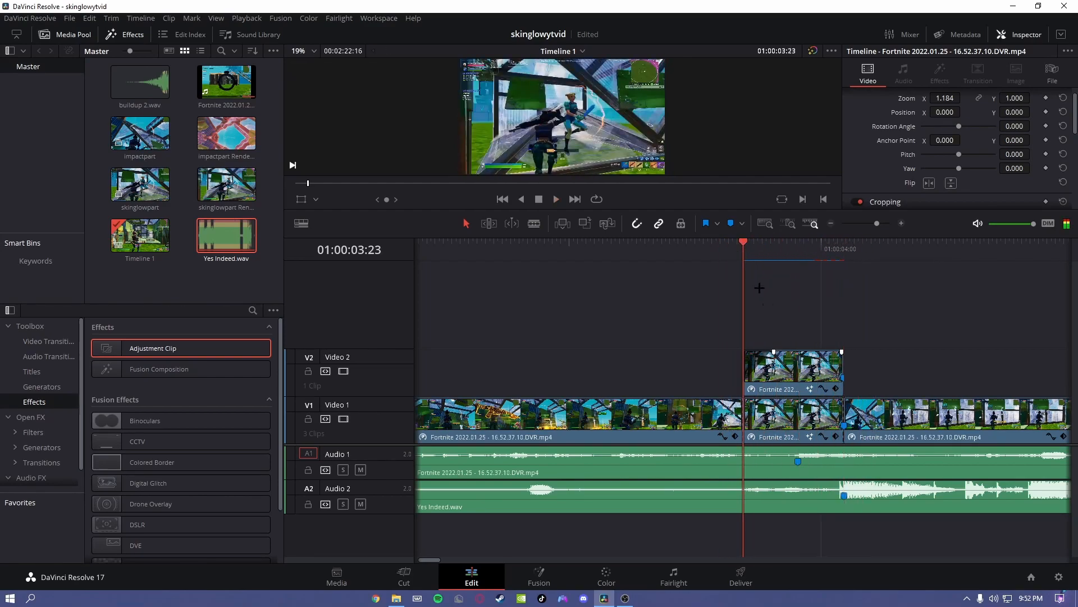
Move the Video 2 glow segment off the short Video 1 segment and reopen that short segment on the Fusion page
drag(797, 388, 898, 386)
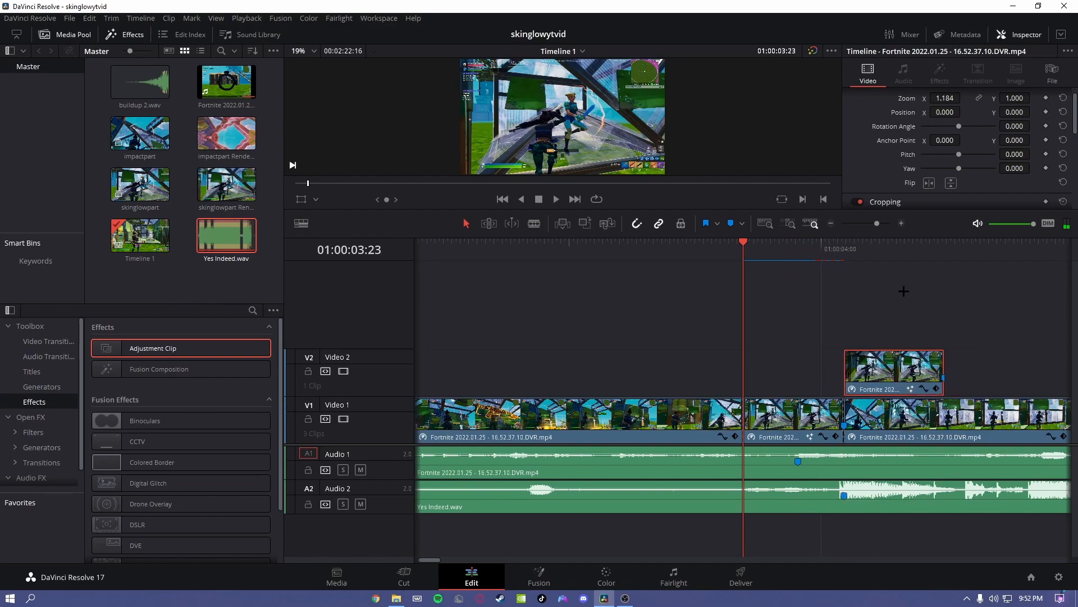
click(783, 415)
click(539, 577)
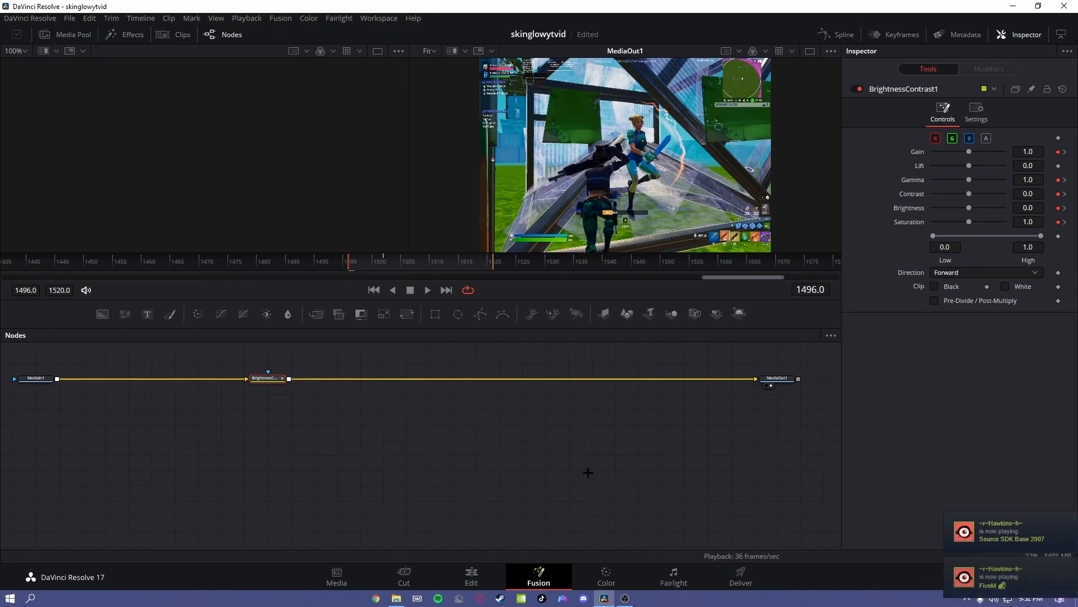
Add an S_EdgeBlur node and insert it on the connection between BrightnessContrast1 and MediaOut1
click(554, 467)
key(shift+space)
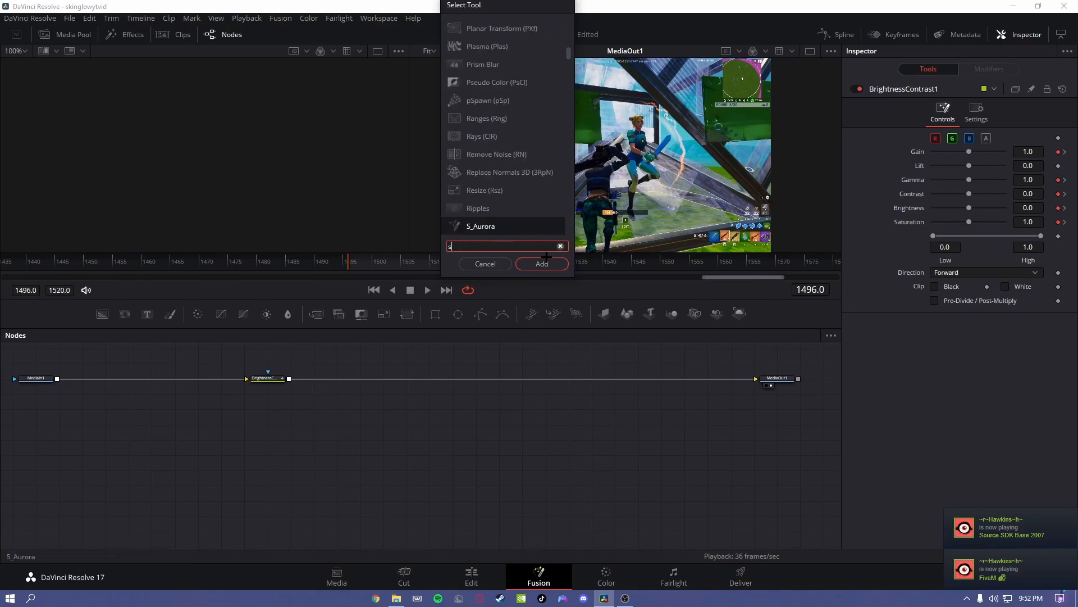
text(_e)
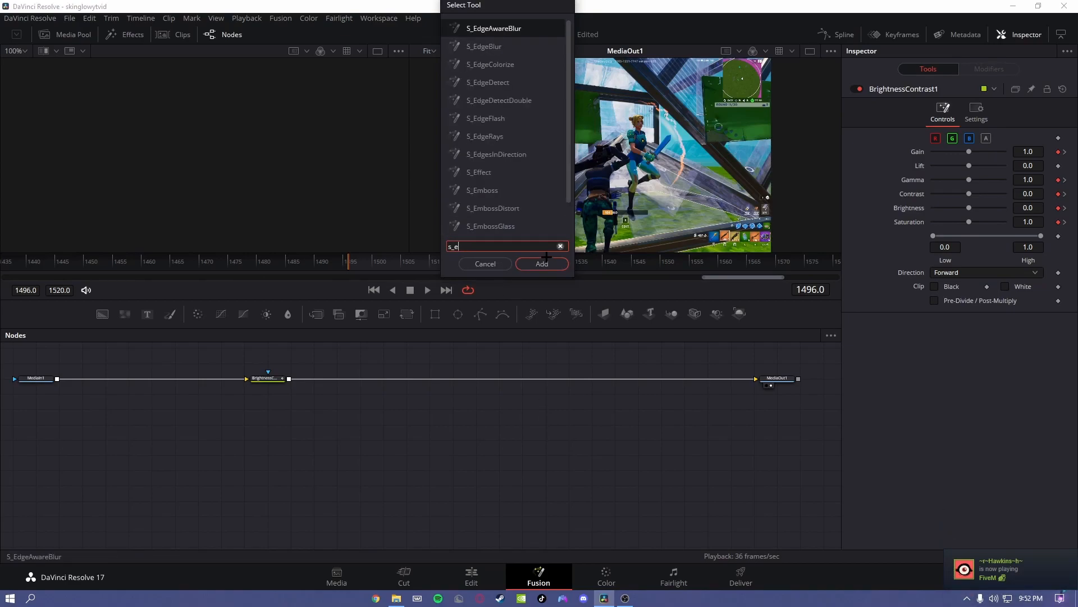
text(dgeglo)
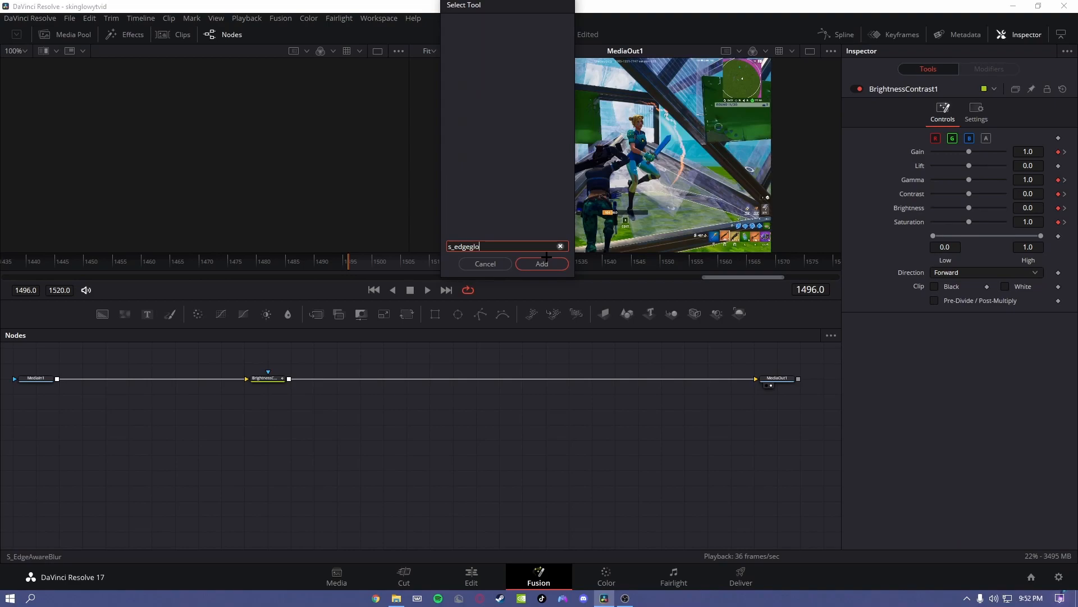
key(BackSpace)
key(BackSpace)
key(BackSpace)
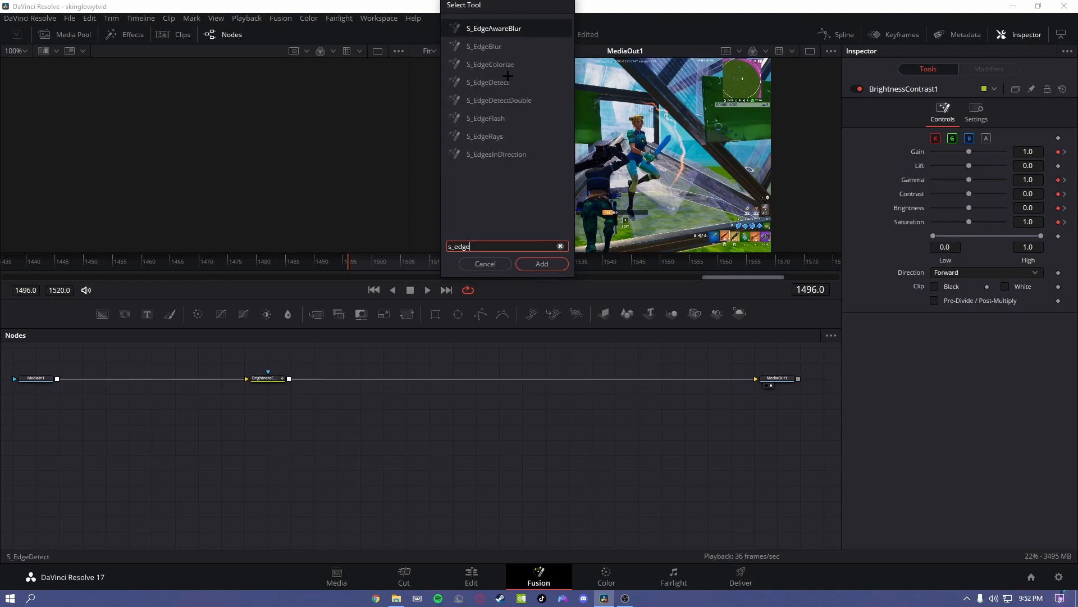
click(505, 47)
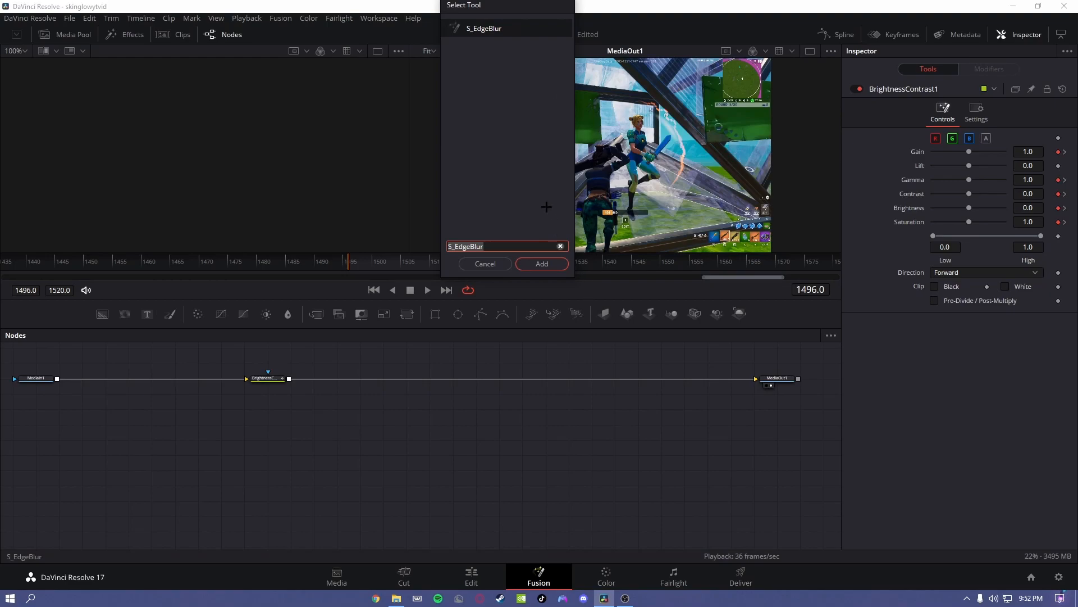
click(538, 262)
drag(535, 457, 419, 383)
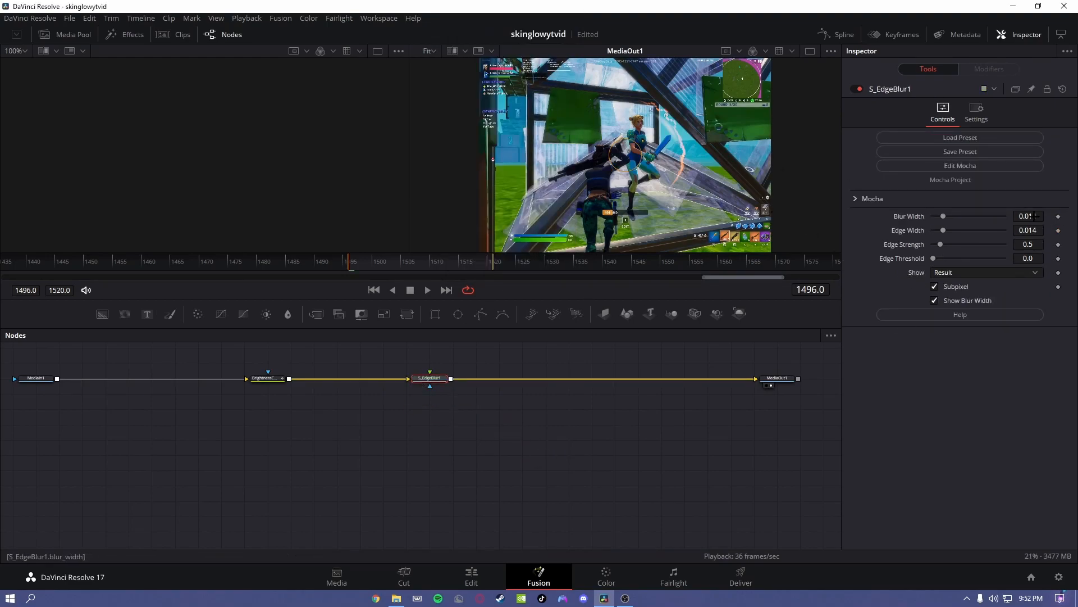
Set the Edge Strength of S_EdgeBlur1 to 6
click(1031, 246)
text(6)
key(Return)
On the Edit page, align the Video 2 glow segment directly above the short Video 1 segment and play through it
click(499, 570)
drag(905, 377, 803, 376)
key(space)
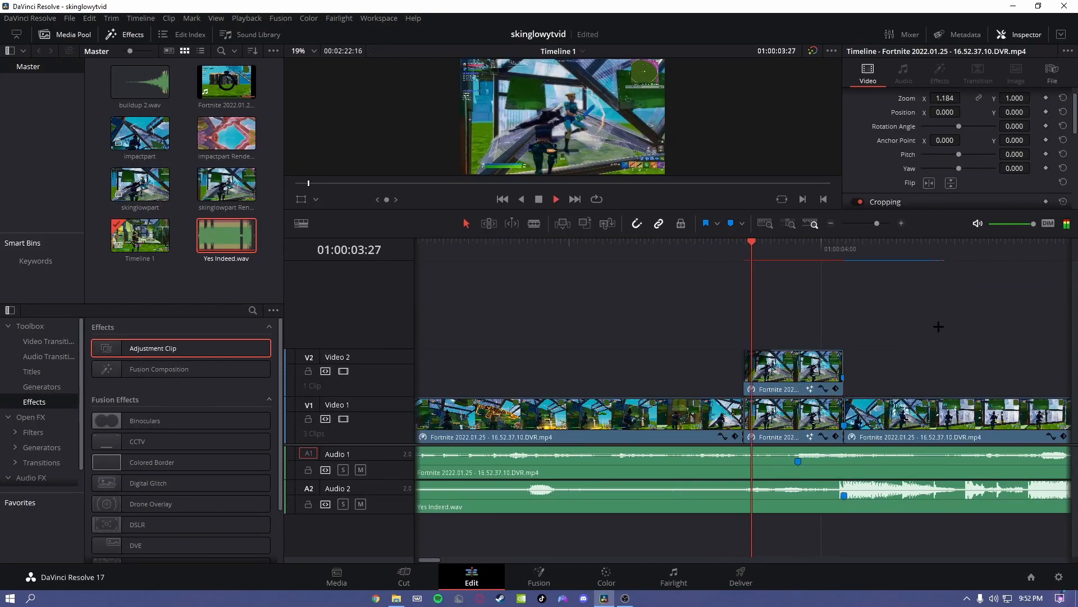
key(space)
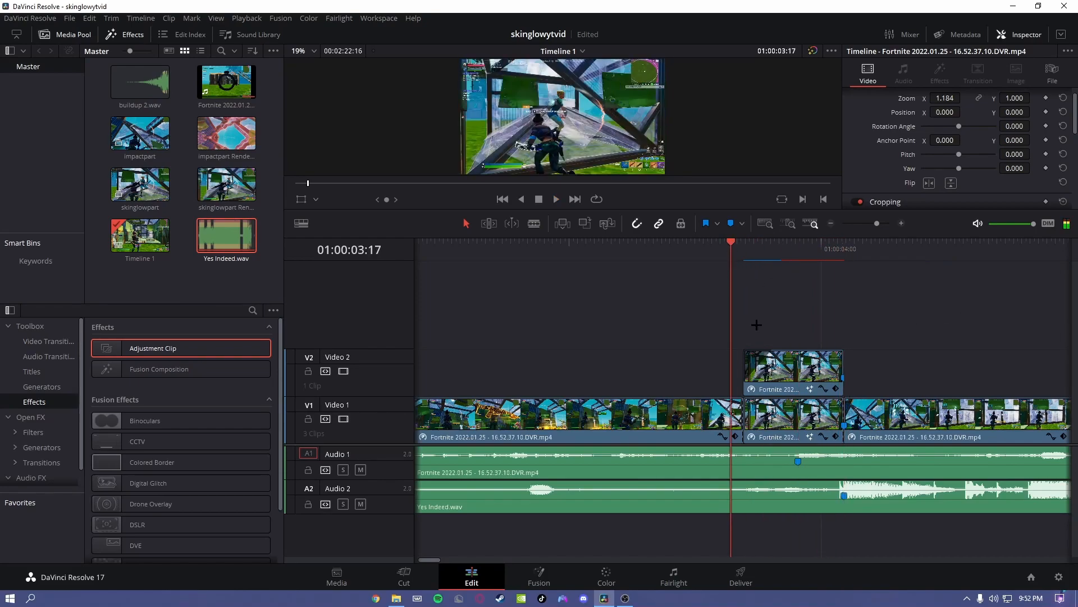
key(space)
key(space)
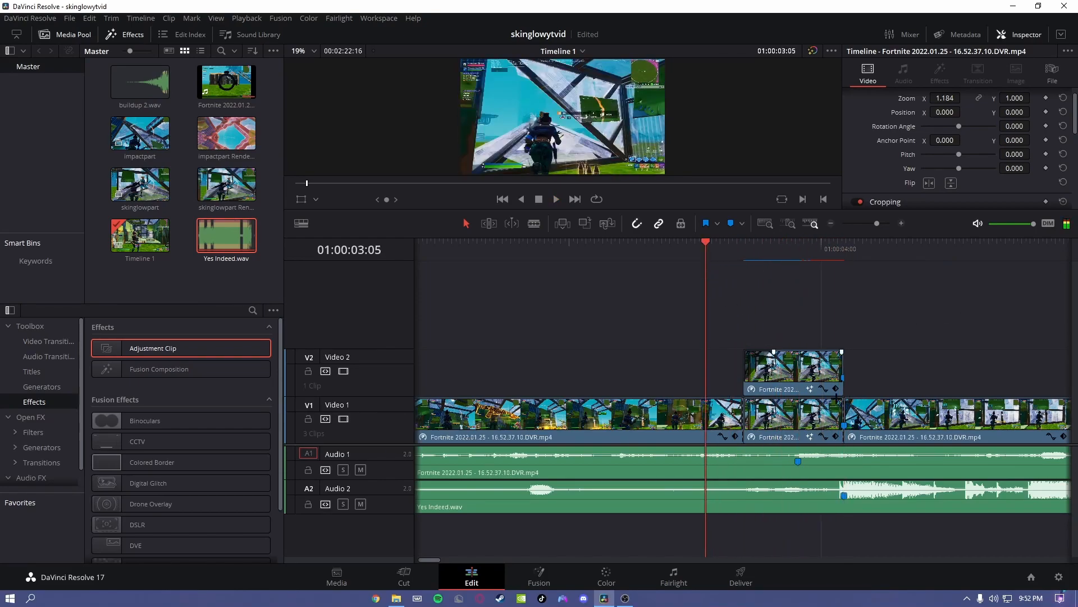
click(723, 262)
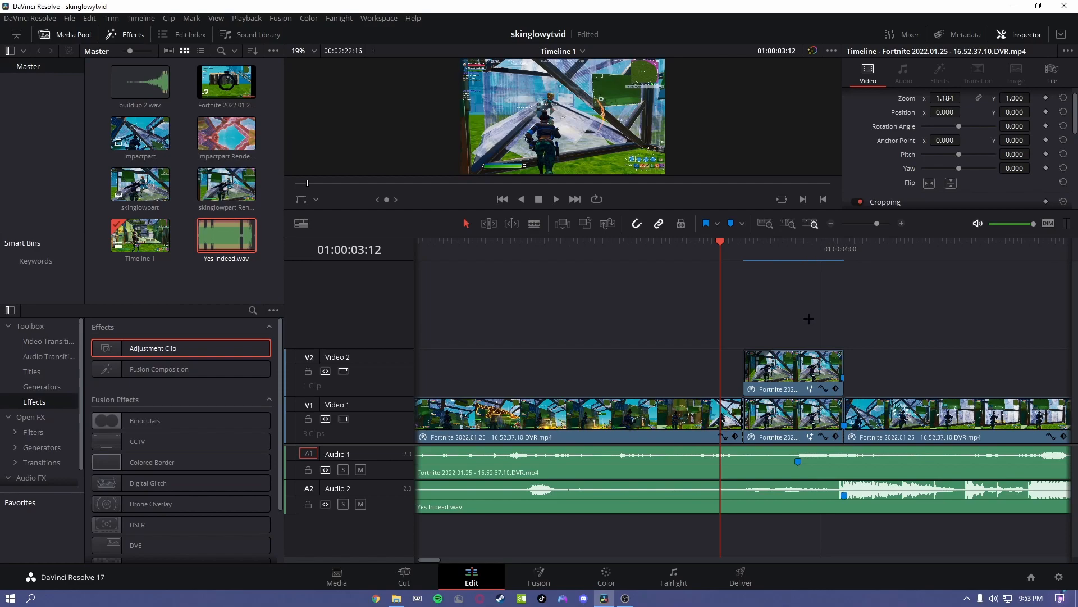
Combine the Video 2 glow segment and the short Video 1 segment beneath it into a compound clip named skinglow
drag(797, 319, 781, 421)
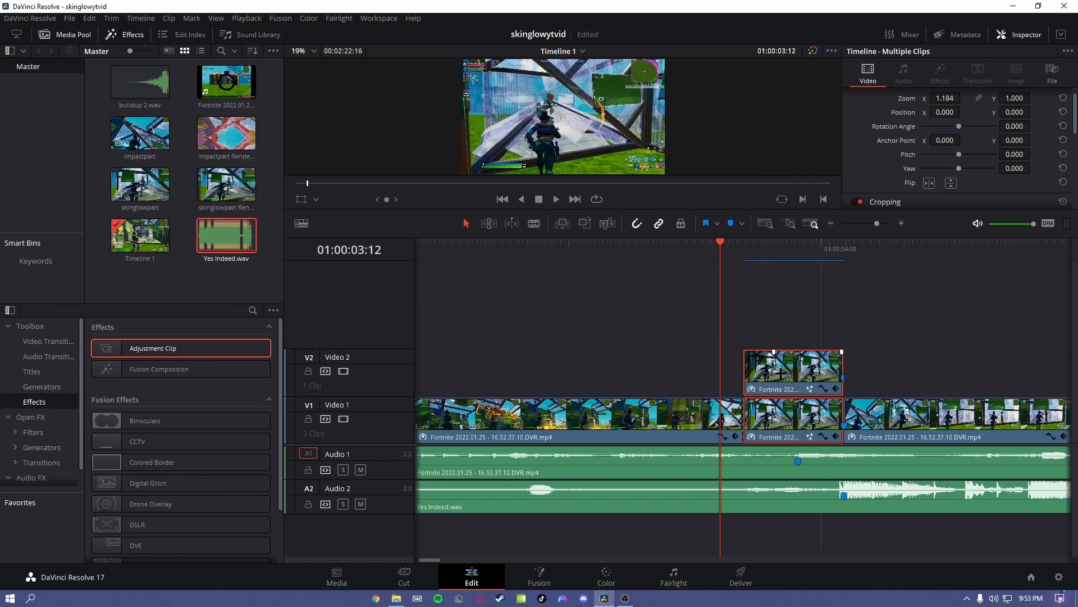
right_click(780, 372)
click(832, 8)
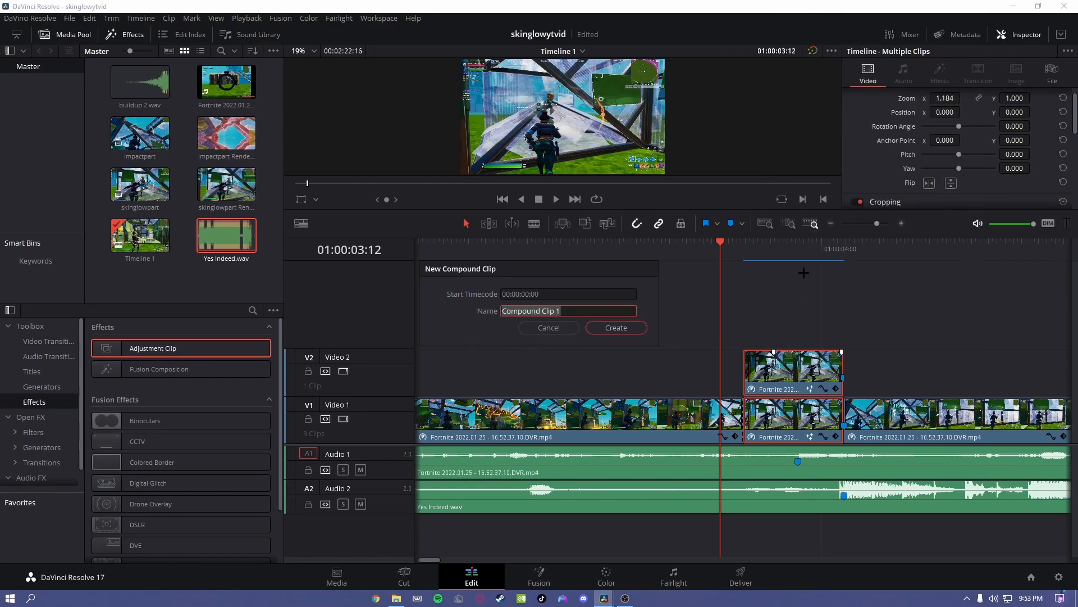
key(BackSpace)
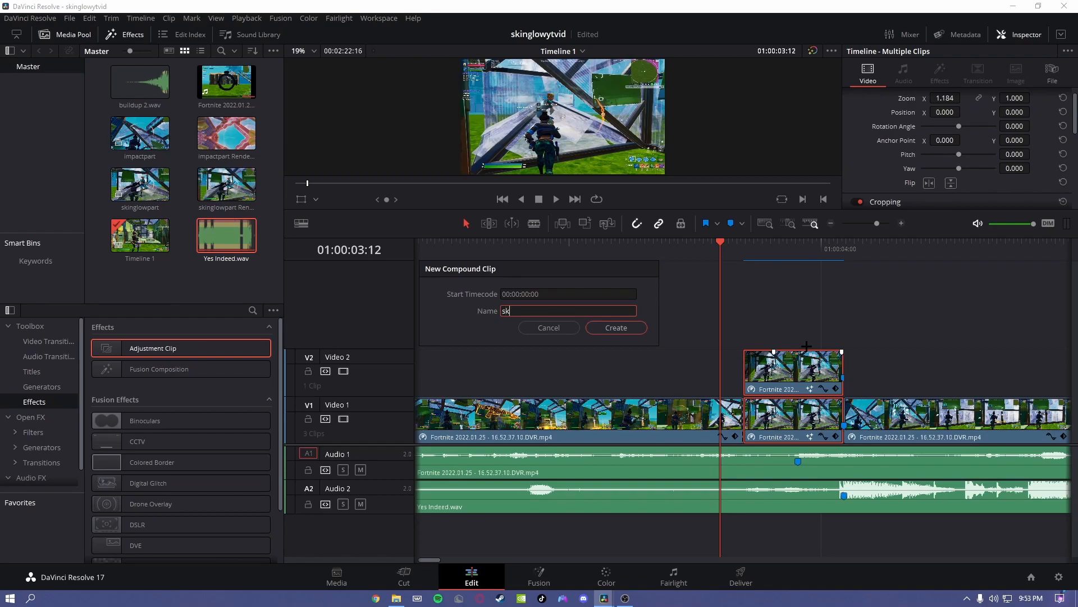
text(skinglow)
key(Return)
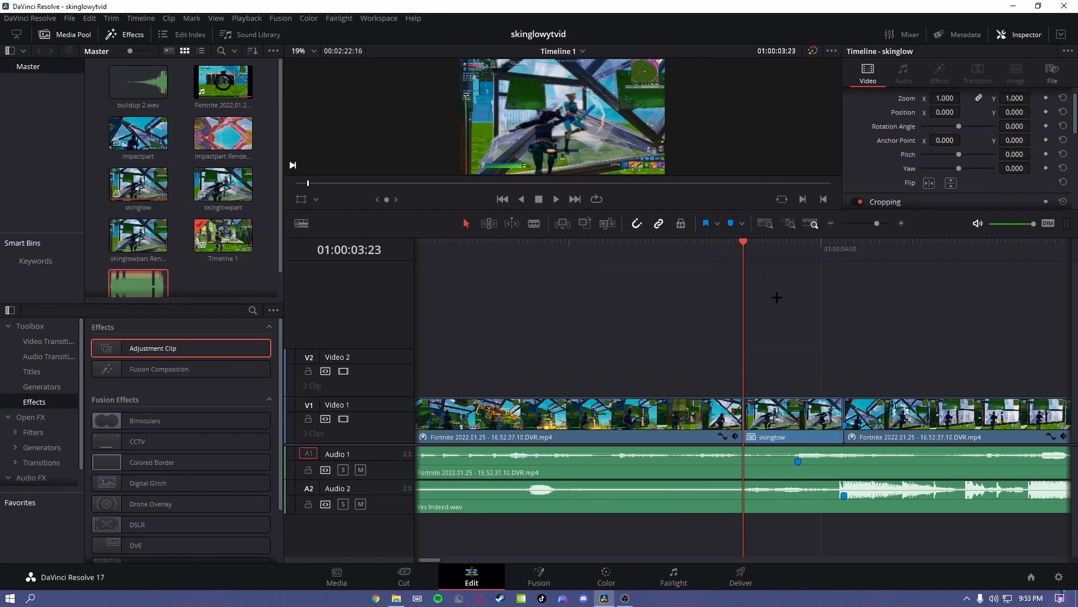
Render the skinglow compound clip in place as QuickTime DNxHD, including video effects, Fusion composition and color grading
right_click(787, 412)
click(842, 95)
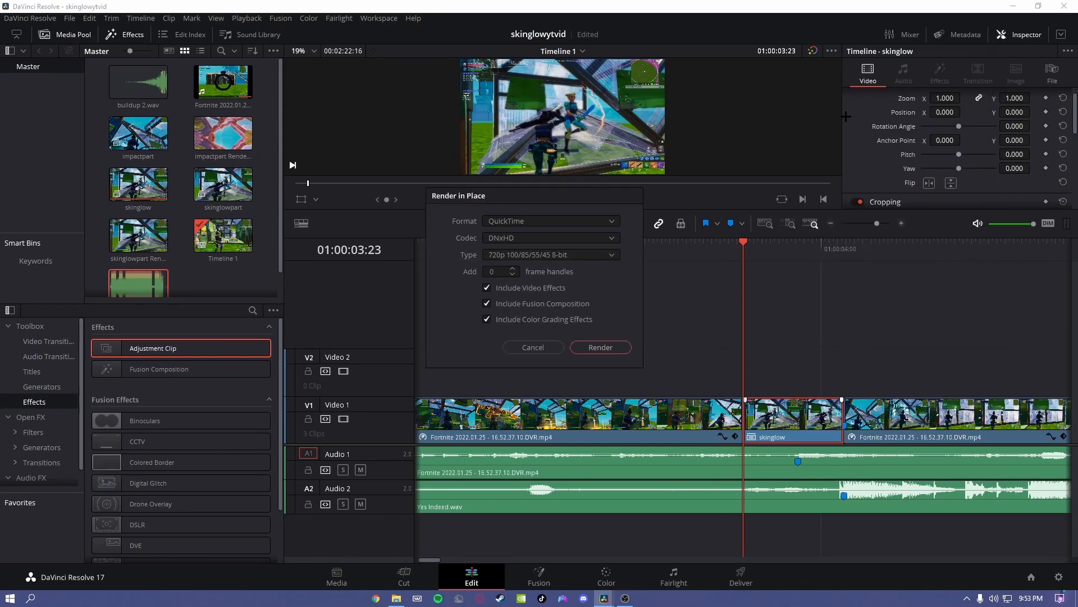
click(598, 347)
click(373, 296)
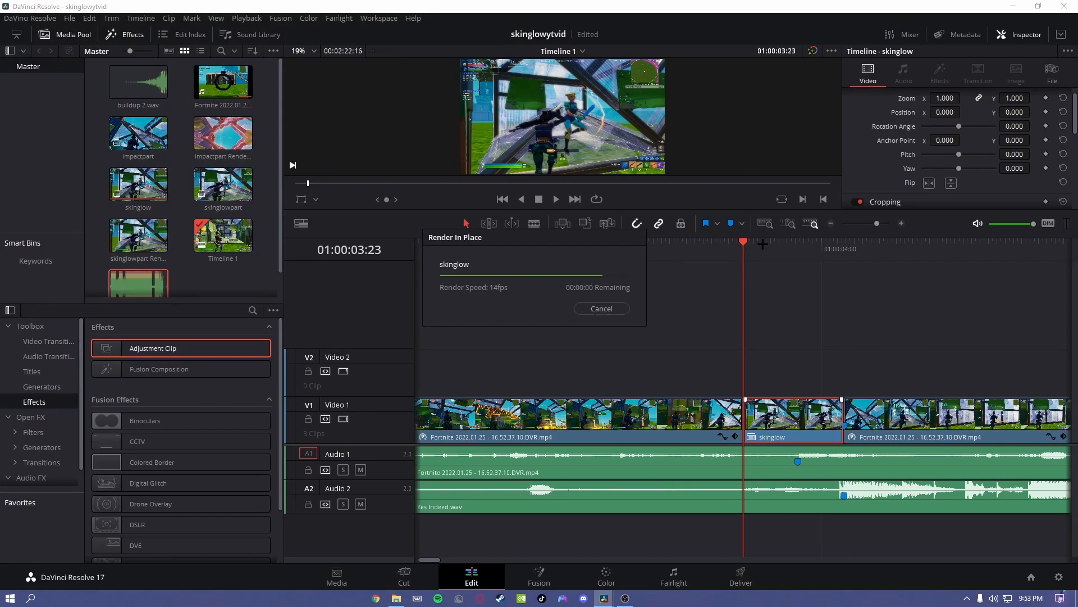
Enlarge the viewer and play the rendered skinglow clip repeatedly, checking its transitions from and into the neighbouring gameplay clips
drag(661, 236, 498, 428)
key(space)
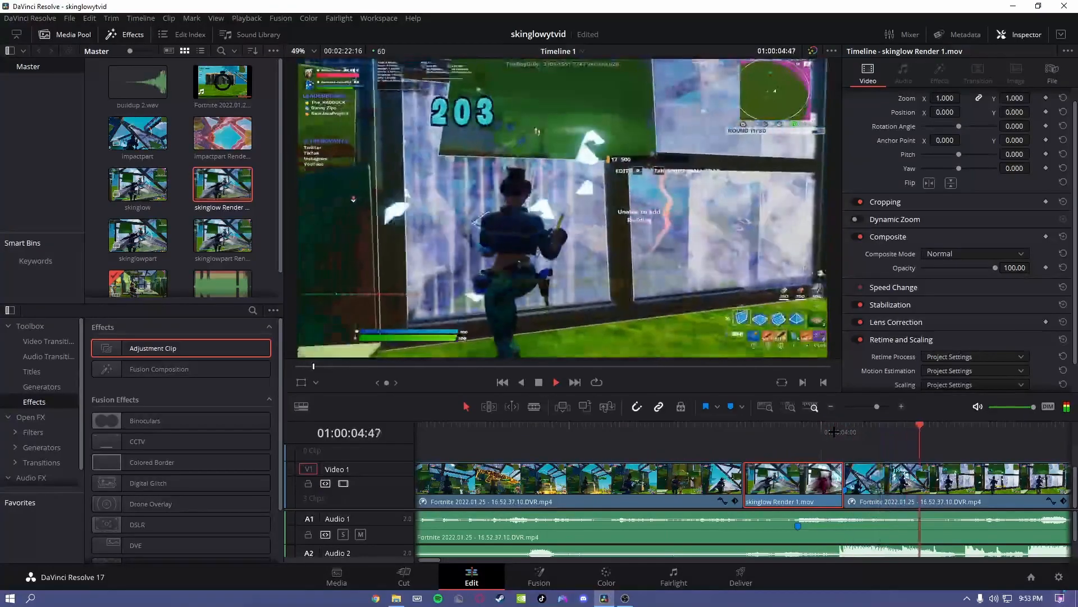
key(space)
drag(744, 428, 727, 428)
key(space)
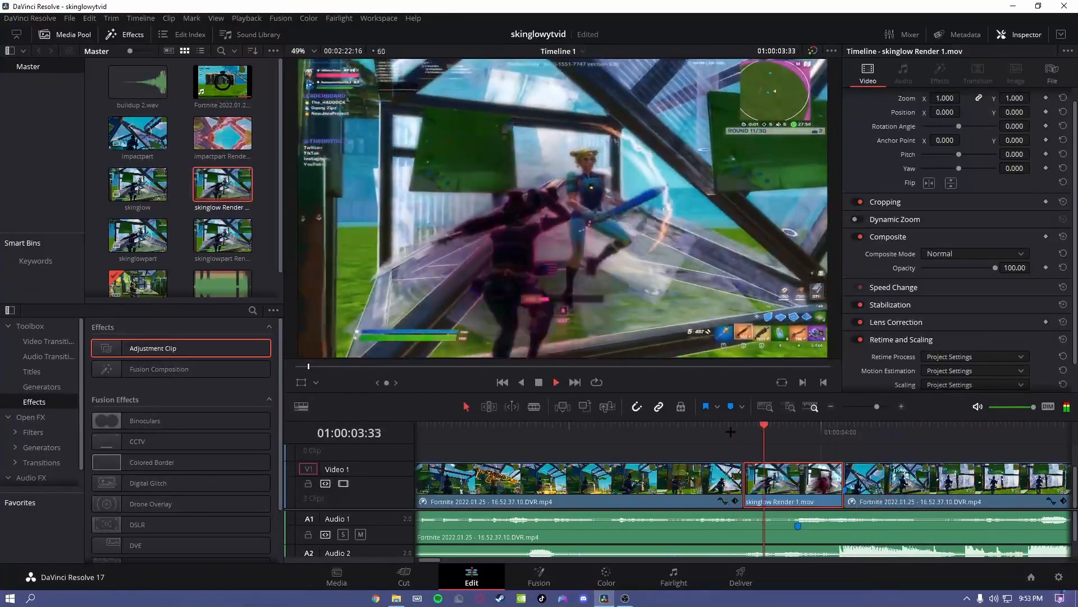
drag(814, 431, 734, 427)
key(space)
drag(855, 431, 718, 429)
key(space)
key(space)
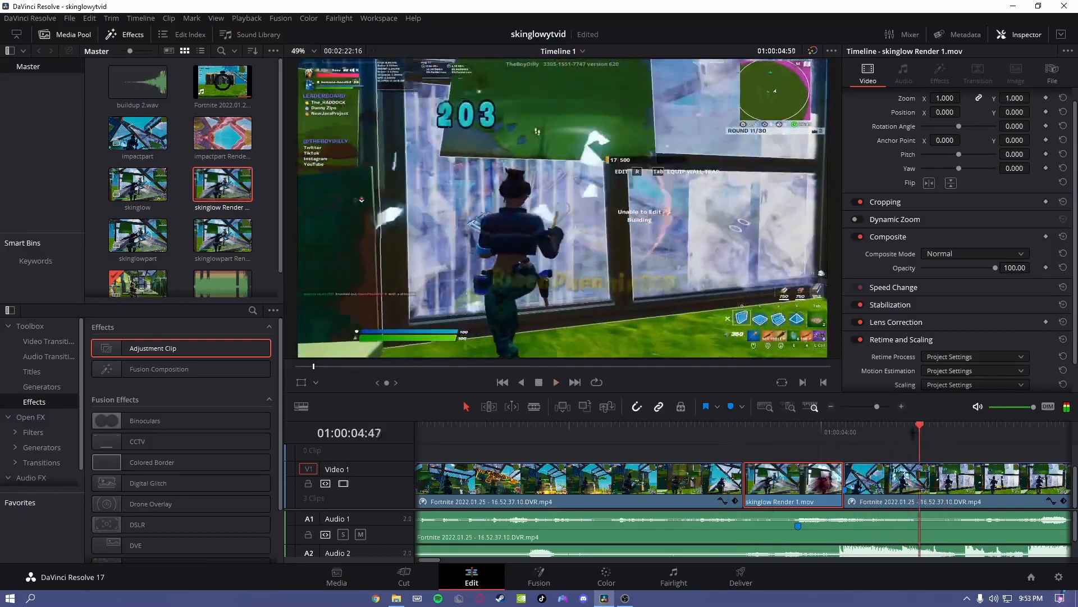
click(682, 431)
key(space)
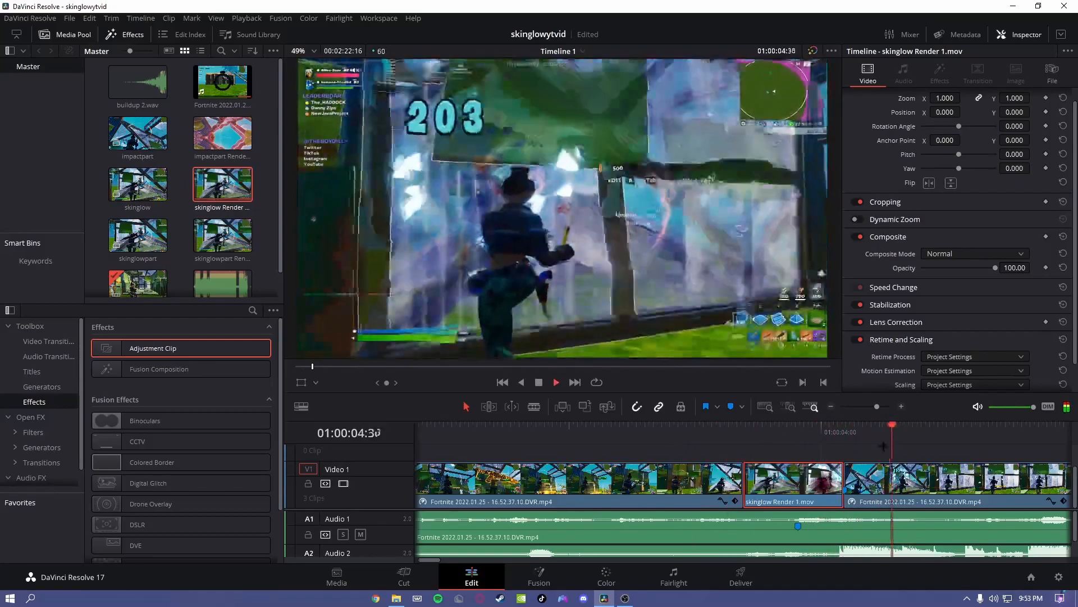
key(space)
Place the playhead at the beat marker where the rendered skinglow clip ends, and give the timeline more room
click(832, 444)
drag(832, 444, 846, 442)
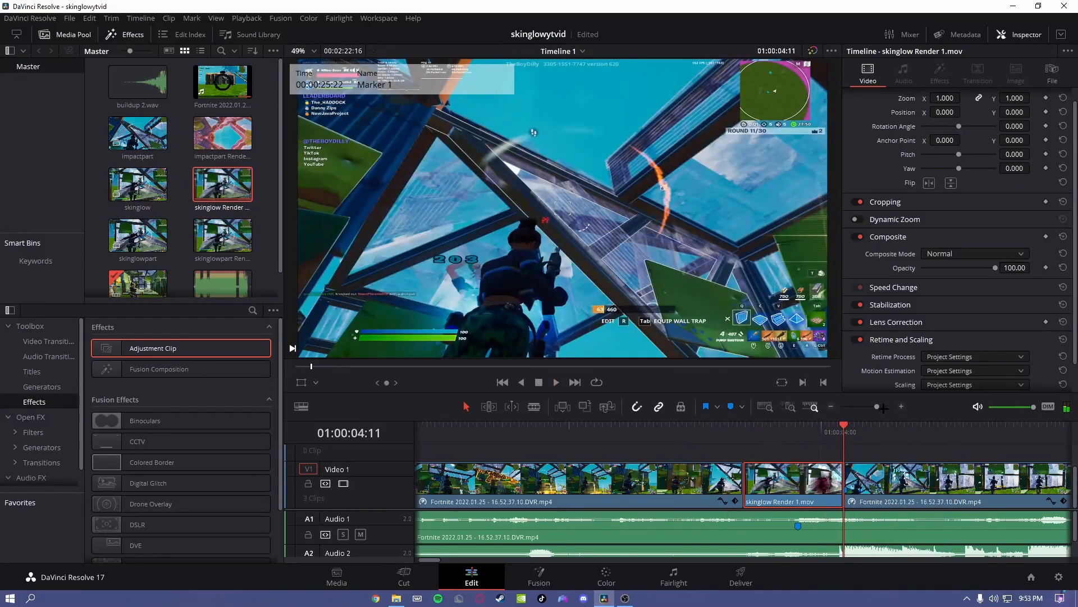
click(861, 447)
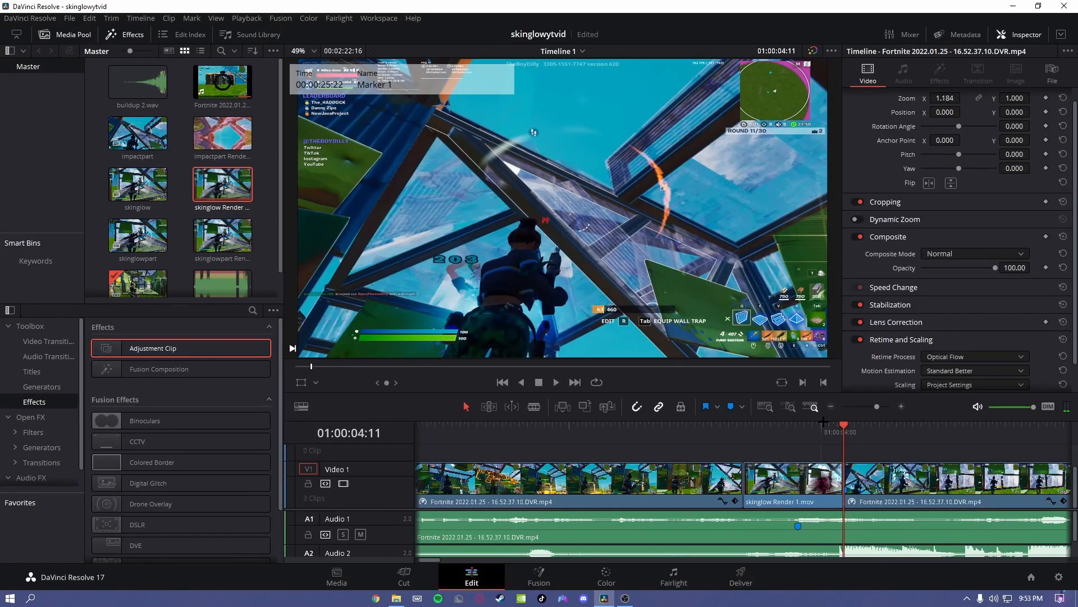
drag(821, 418, 816, 303)
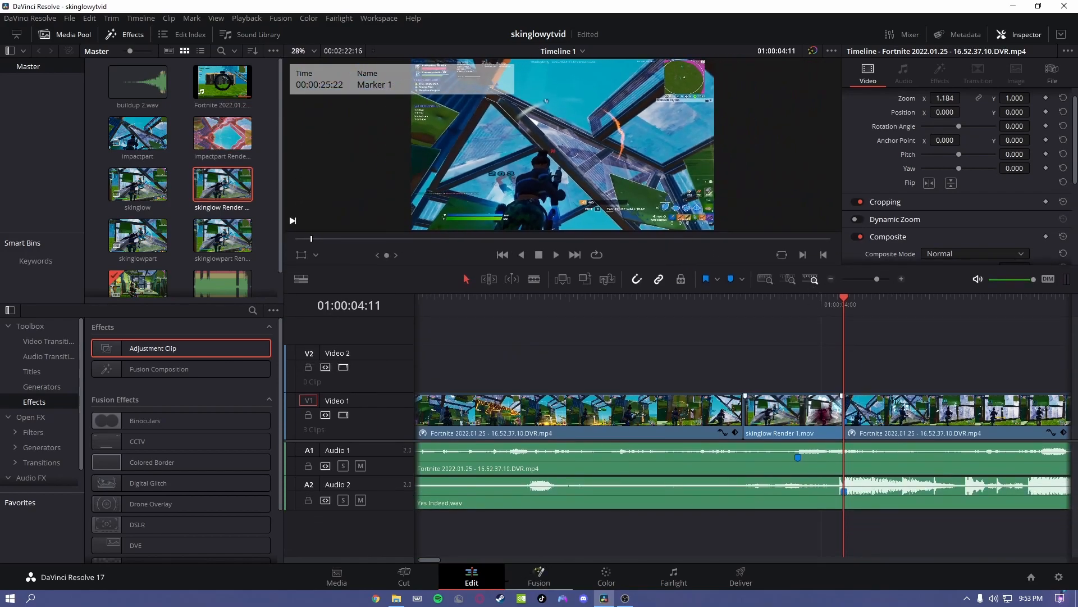
Switch to File Explorer and look through the fortnitestuff folder's preset folders and sound effect files
click(396, 598)
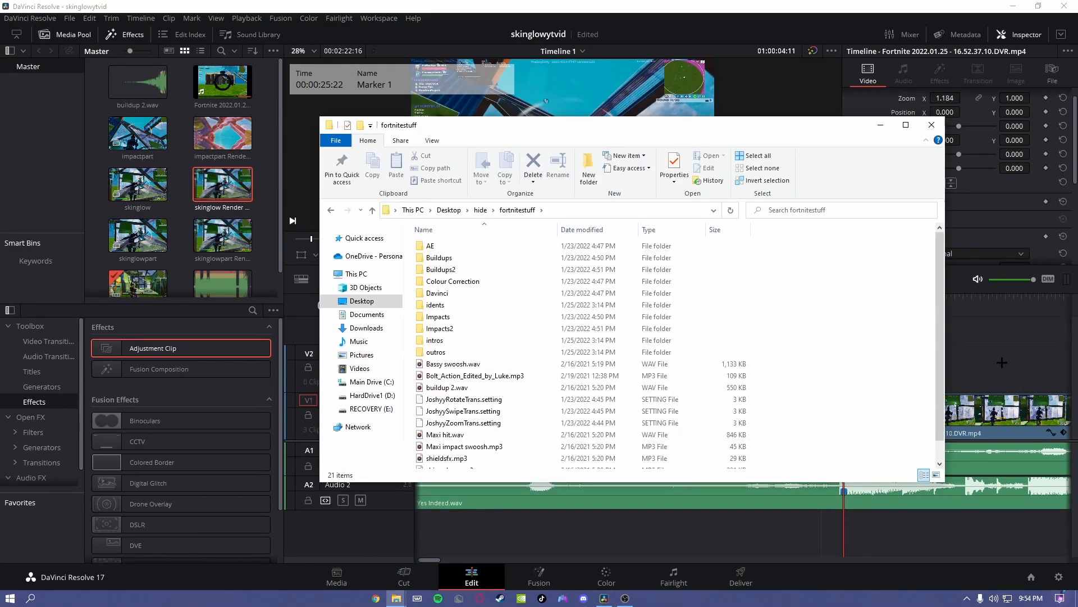
drag(602, 125, 494, 151)
scroll(409, 417, down, 2)
scroll(408, 419, up, 2)
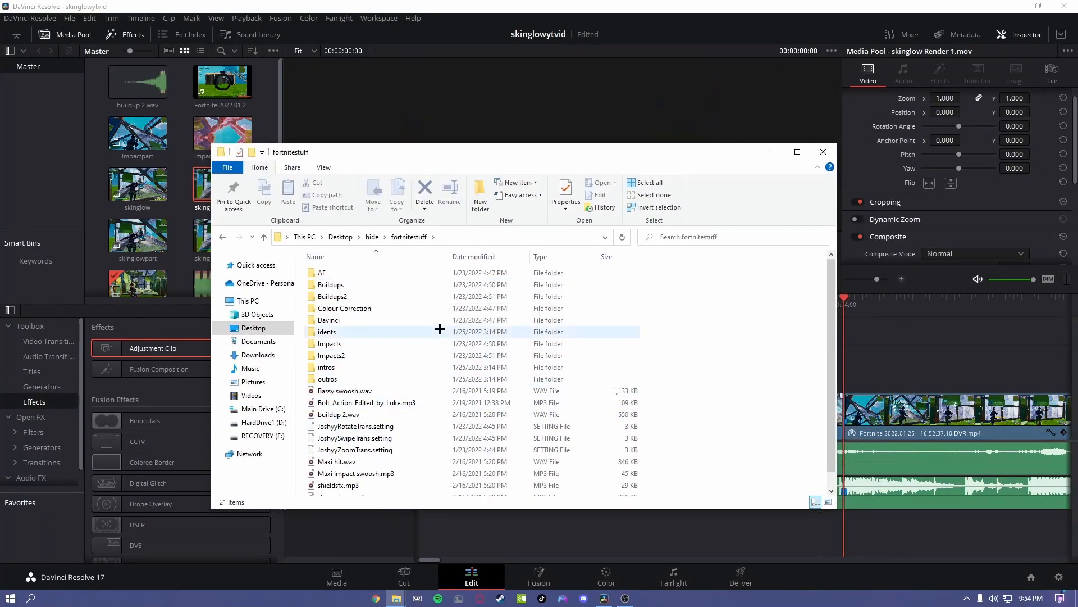
scroll(433, 335, down, 1)
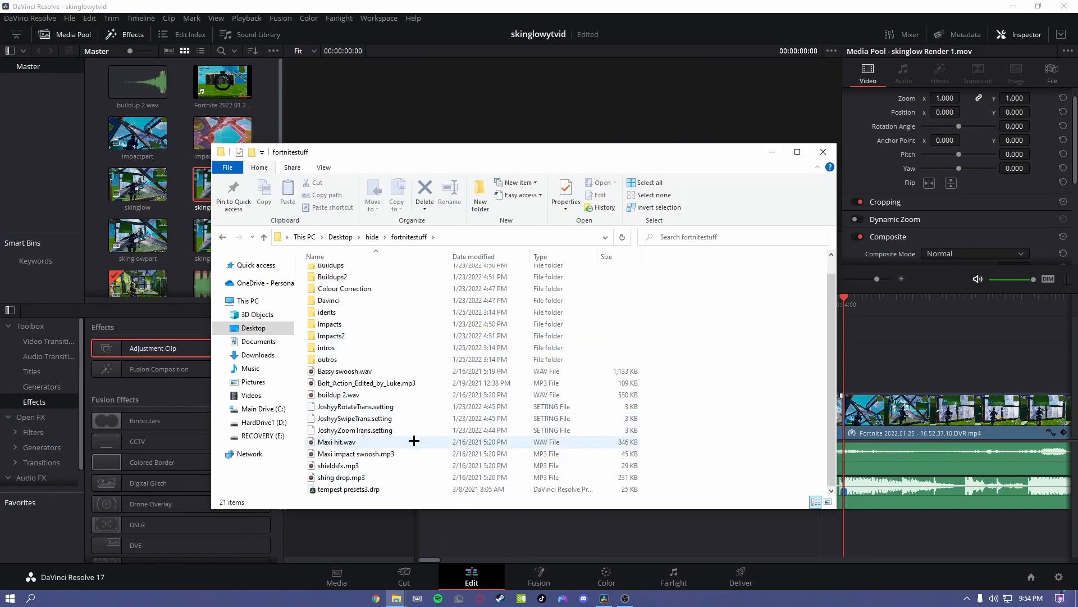
scroll(345, 354, up, 1)
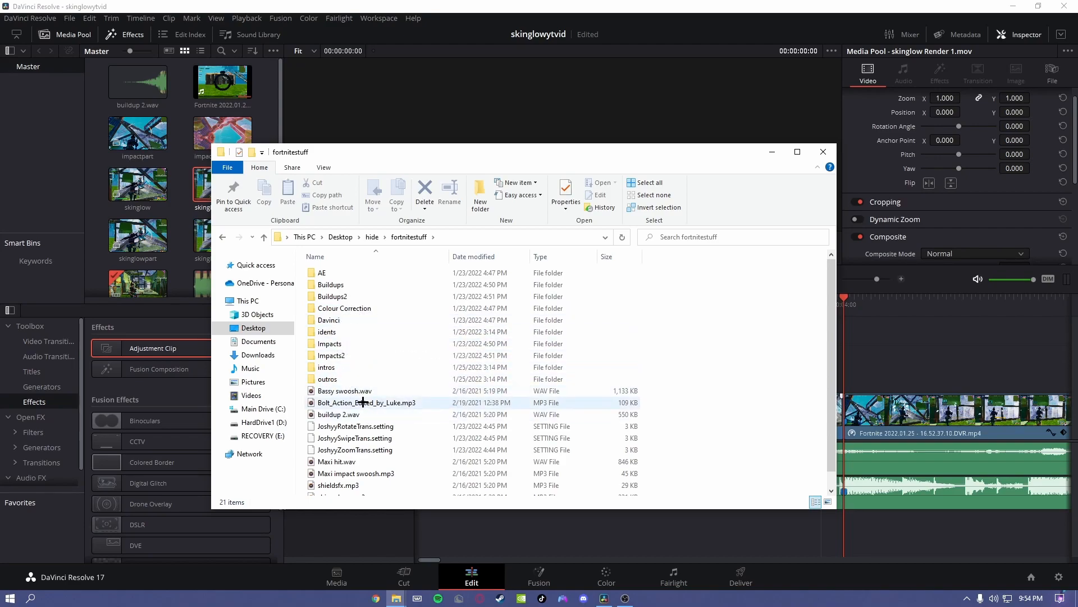
scroll(357, 408, down, 1)
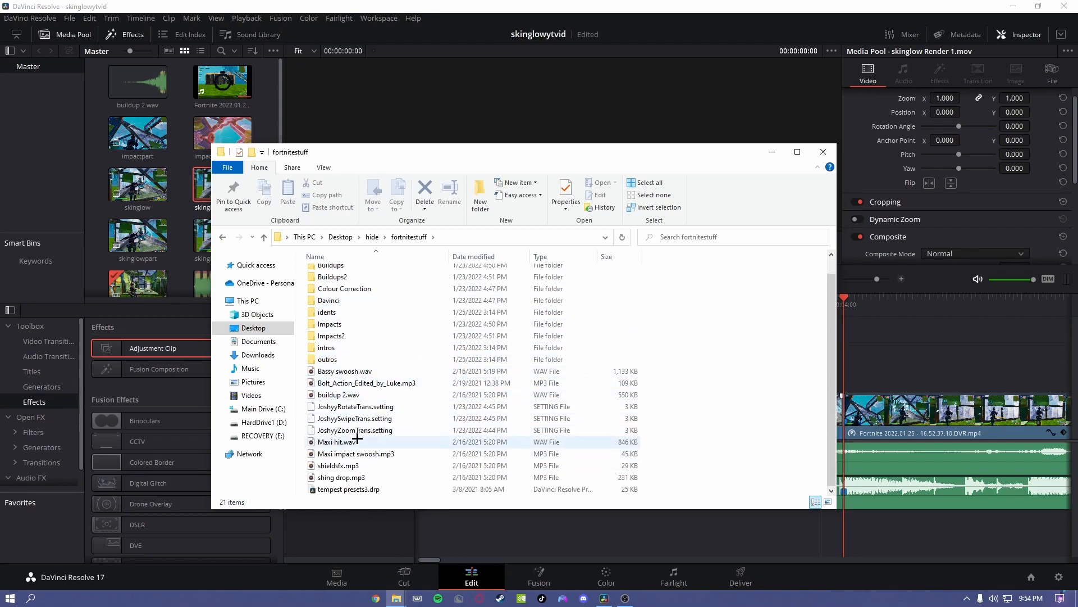
scroll(384, 392, up, 1)
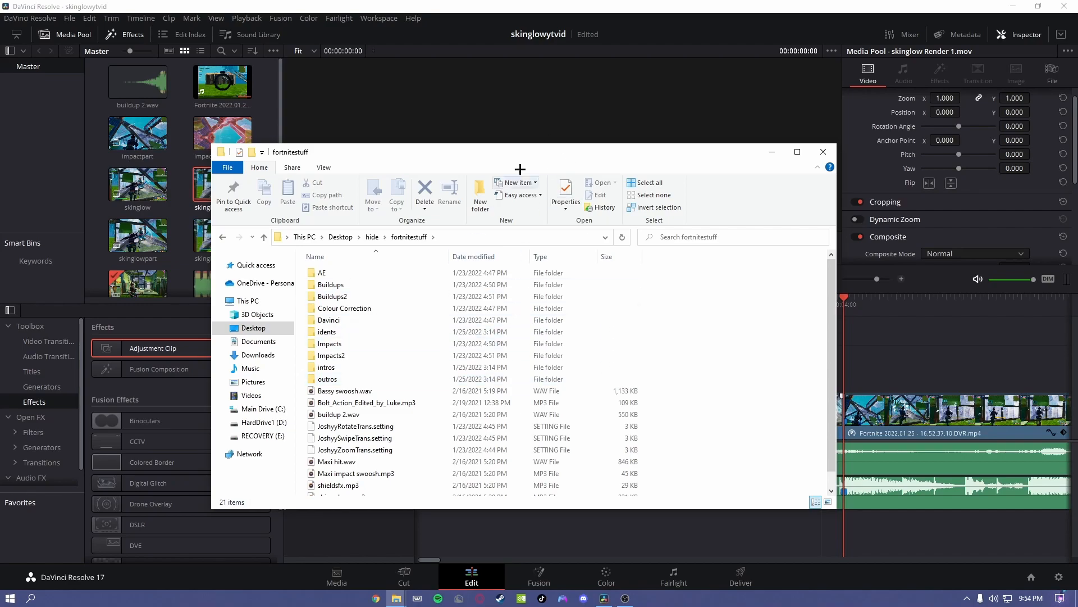
mouse_move(557, 152)
mouse_down()
mouse_move(570, 153)
mouse_move(537, 145)
mouse_up()
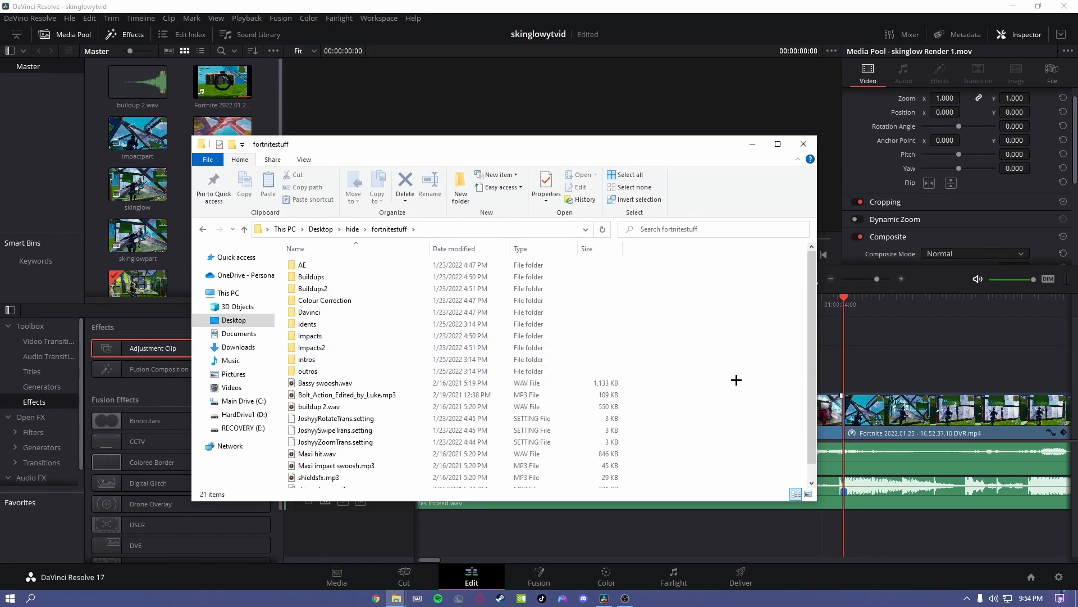
drag(376, 144, 466, 151)
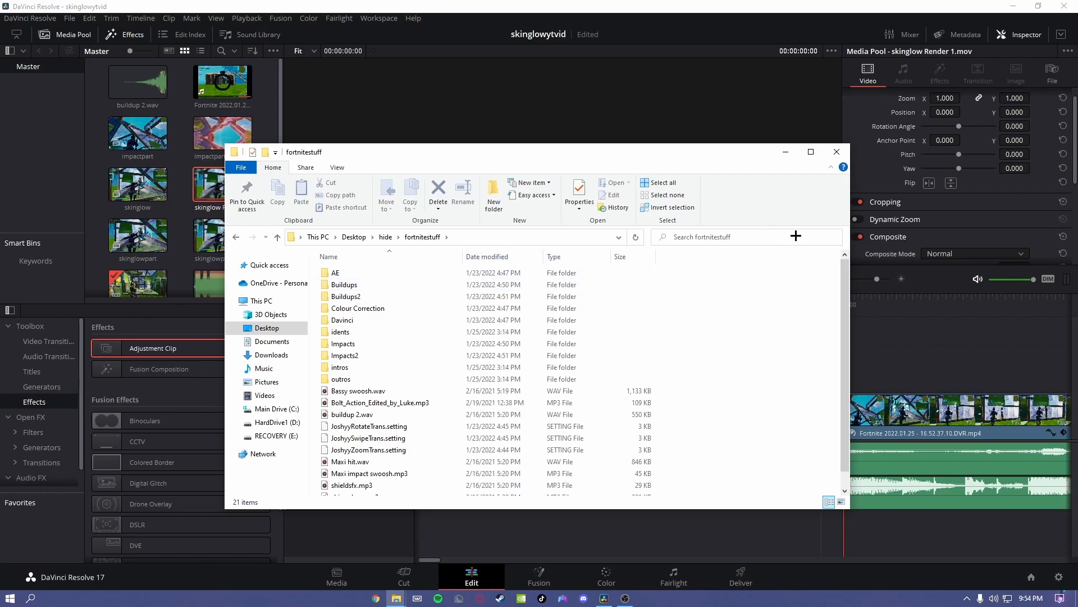
Back in DaVinci Resolve, add an Adjustment Clip on Video 2 starting at the cut after the skinglow clip
click(885, 347)
mouse_move(837, 304)
mouse_down()
mouse_move(814, 303)
mouse_move(844, 303)
mouse_up()
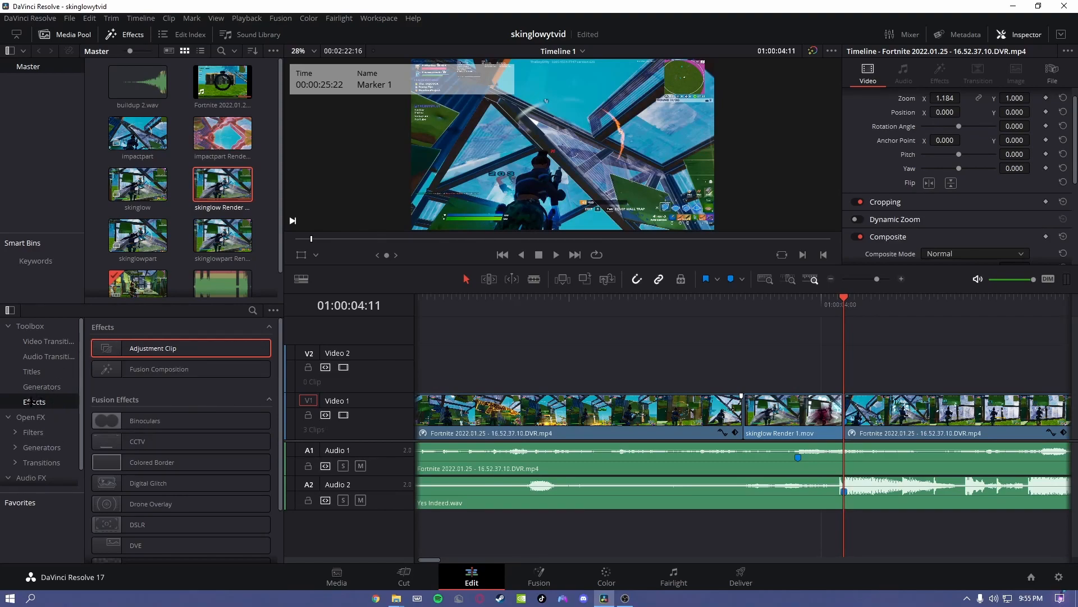
drag(152, 349, 846, 375)
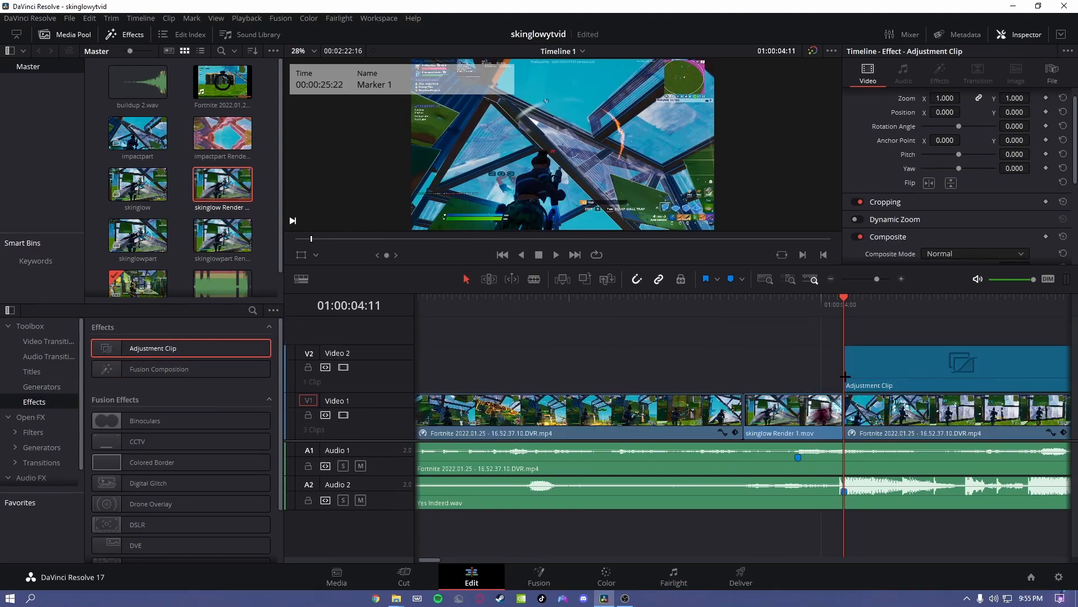
Split the adjustment clip where the last Video 1 gameplay segment ends, delete the excess, and return the playhead to its start
drag(878, 279, 877, 279)
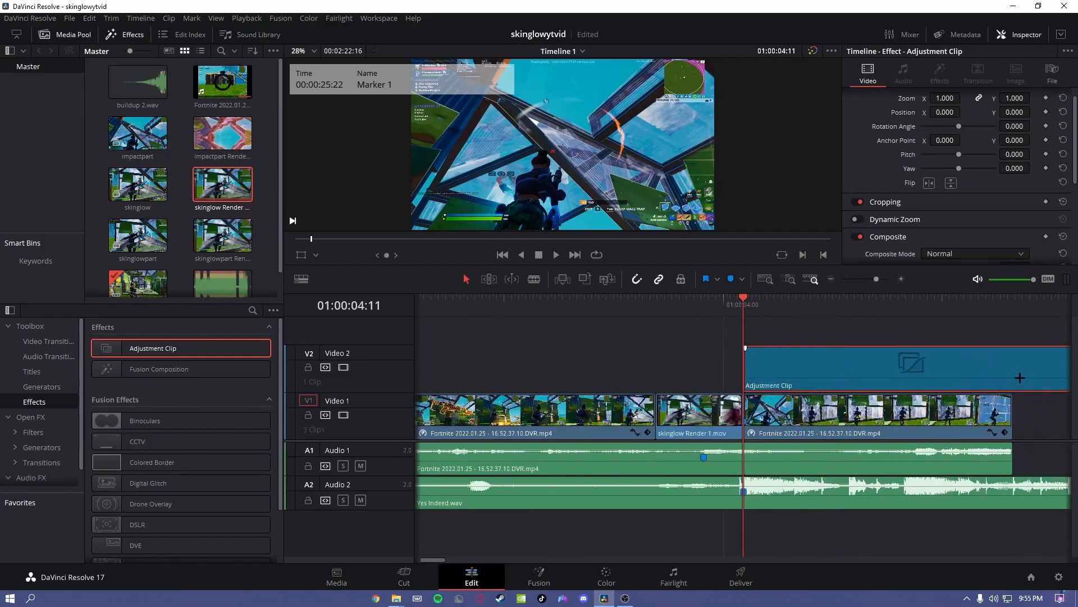
key(Down)
key(ctrl+b)
click(1035, 363)
key(BackSpace)
click(915, 365)
drag(977, 309, 947, 308)
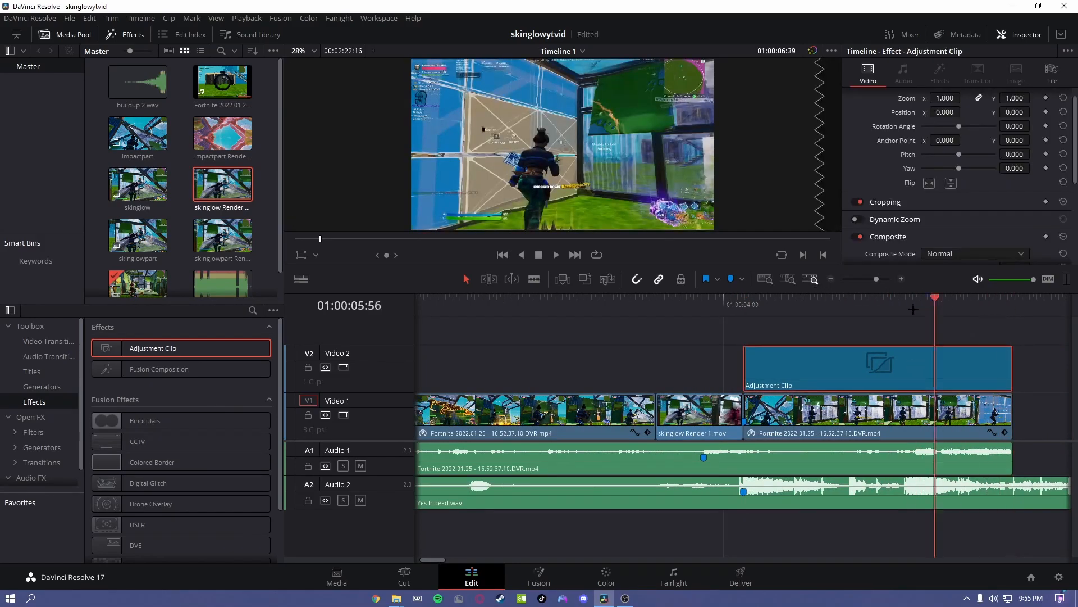
key(Up)
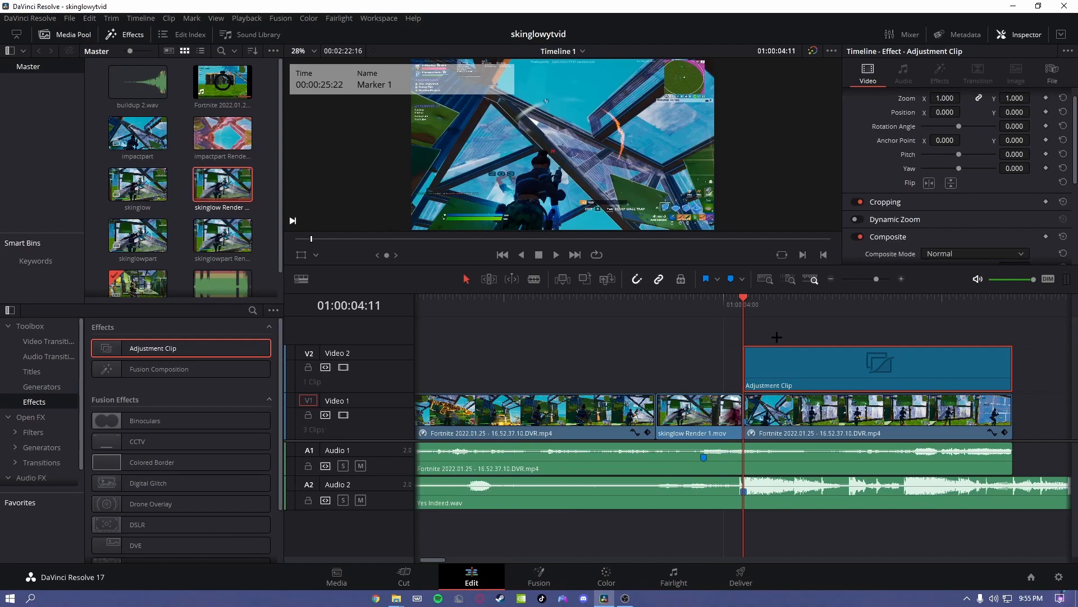
Undo the adjustment clip's split and deletion, and redo them with the playhead at the clip's start
key(ctrl+z)
key(ctrl+shift+z)
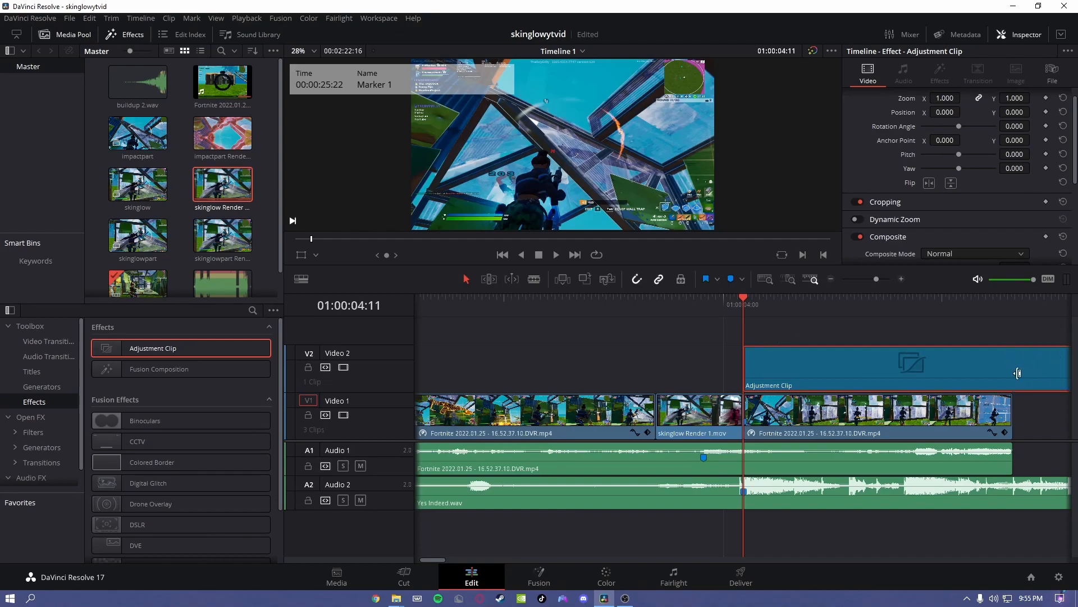
key(ctrl+z)
key(ctrl+shift+z)
key(ctrl+shift+z)
key(ctrl+shift+z)
drag(730, 304, 742, 316)
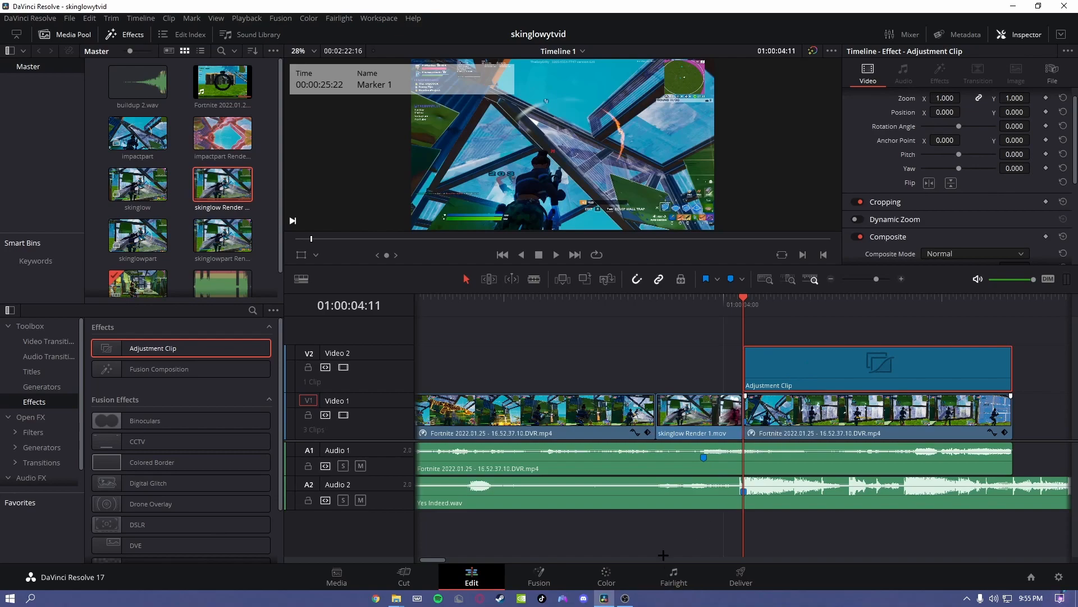
Open the adjustment clip on the Fusion page and move MediaOut1 far from MediaIn1 to make room for nodes
click(539, 576)
drag(268, 378, 764, 393)
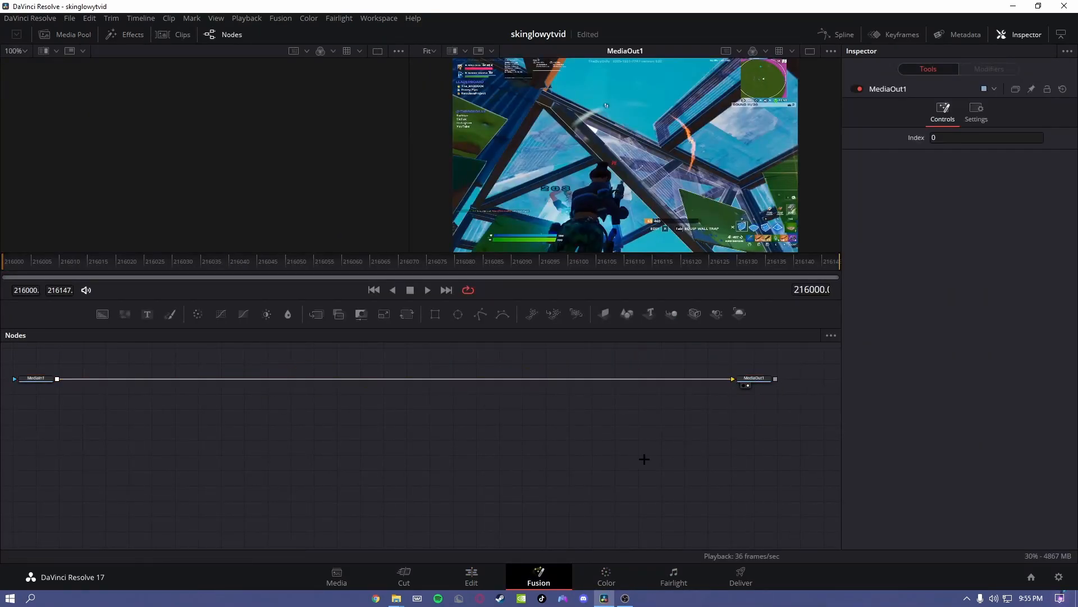
key(shift+space)
click(514, 369)
Import the preset IMPACT 5 (S_).setting from the fortnitestuff Impacts2 folder into the adjustment clip's node graph
mouse_move(396, 598)
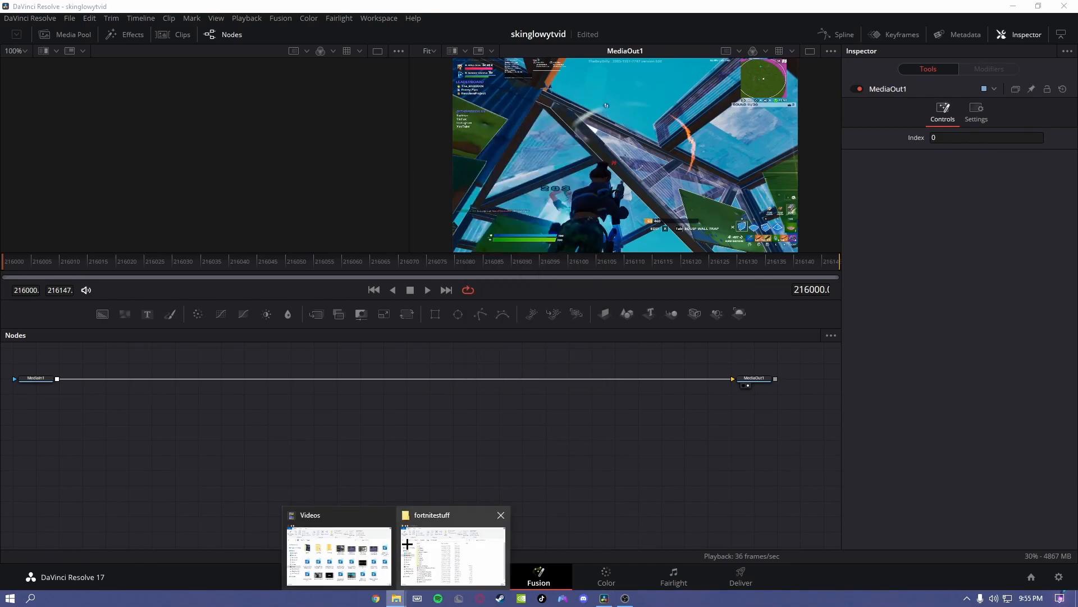
click(445, 548)
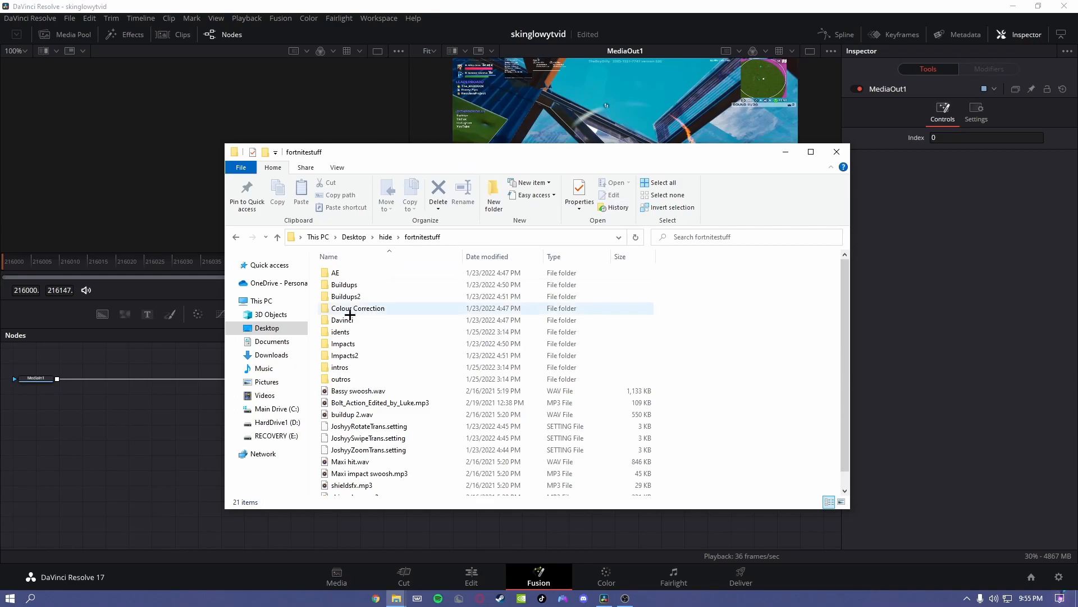
click(364, 355)
double_click(365, 356)
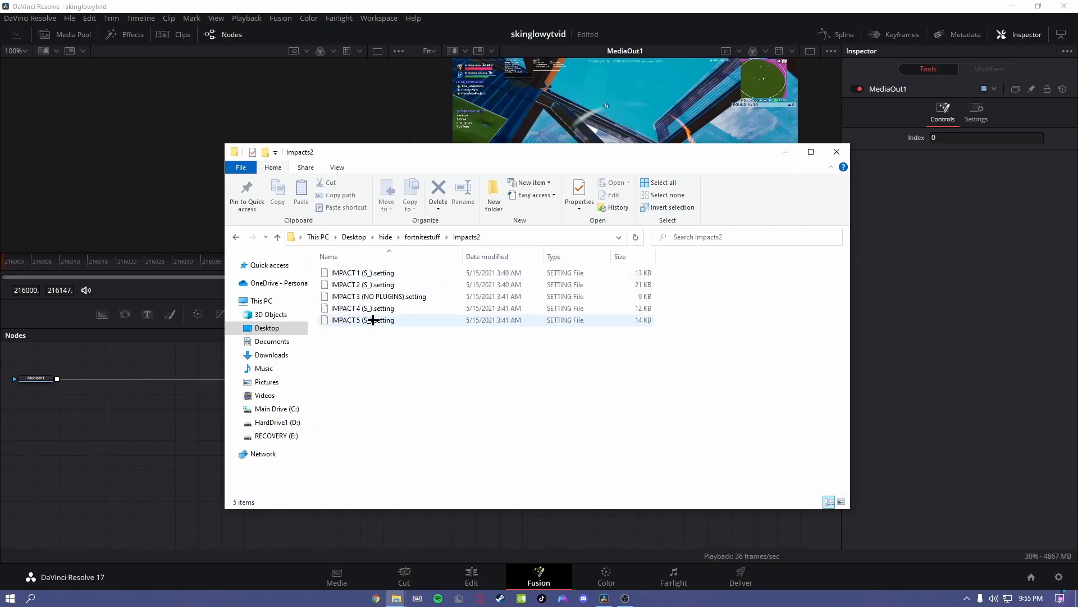
drag(563, 154, 879, 184)
drag(698, 350, 448, 428)
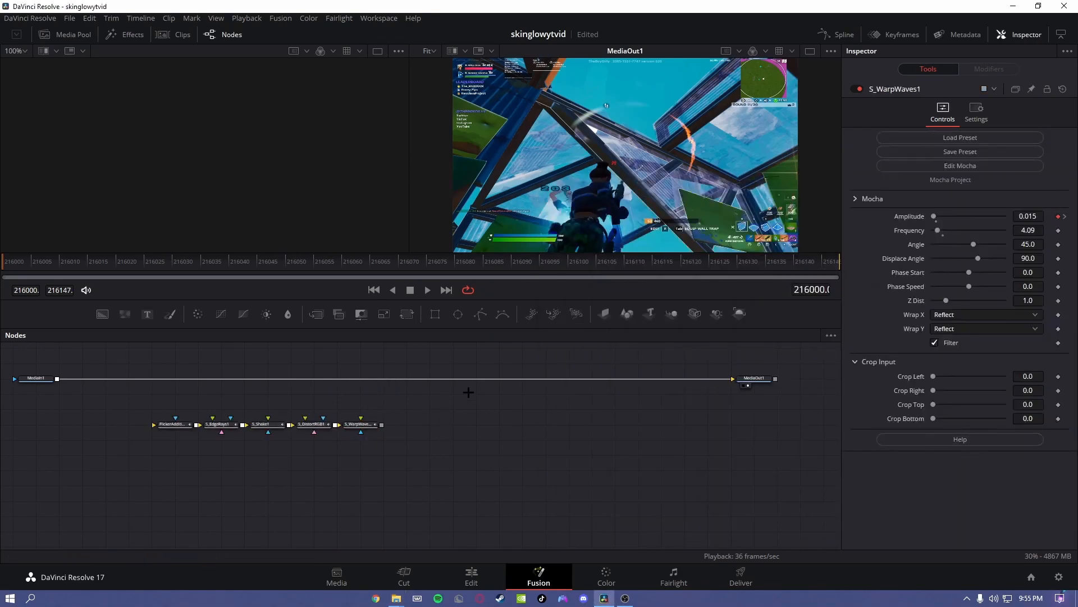
Connect MediaIn1 to FlickerAddition1 and S_WarpWaves1 to MediaOut1 so the impact chain sits between them, and preview a frame
drag(525, 375, 153, 425)
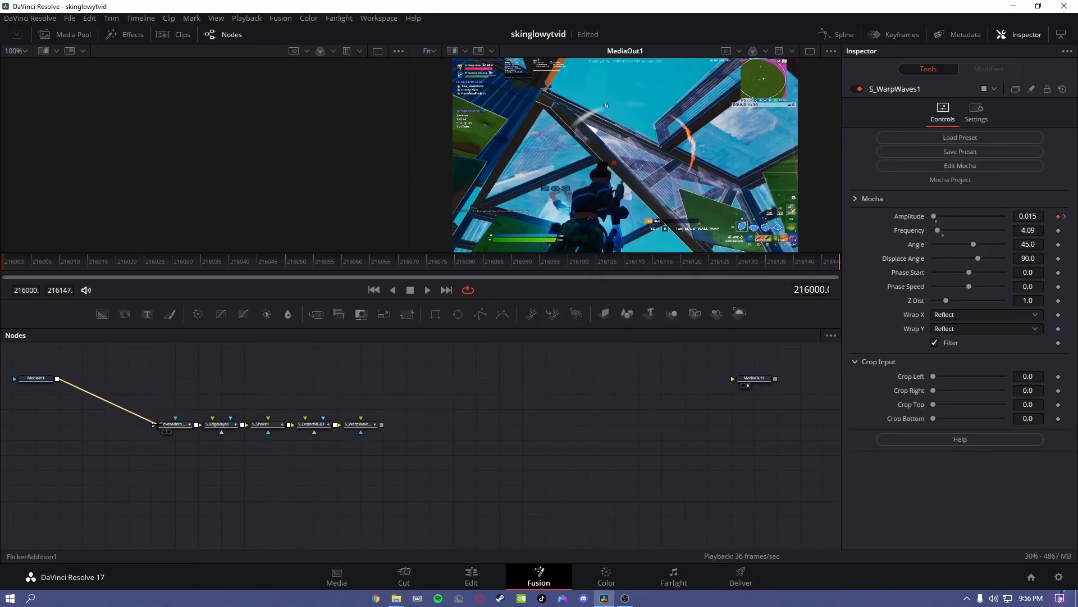
drag(382, 425, 733, 378)
click(369, 263)
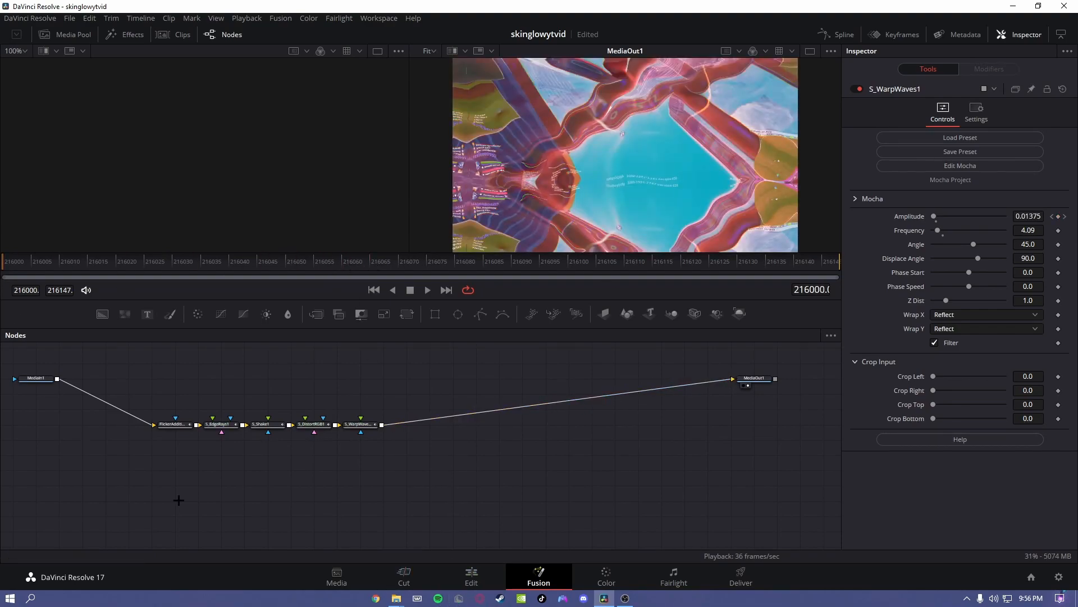
On the Edit page, combine the adjustment clip and the gameplay segment beneath it into a compound clip named impactpart
click(471, 575)
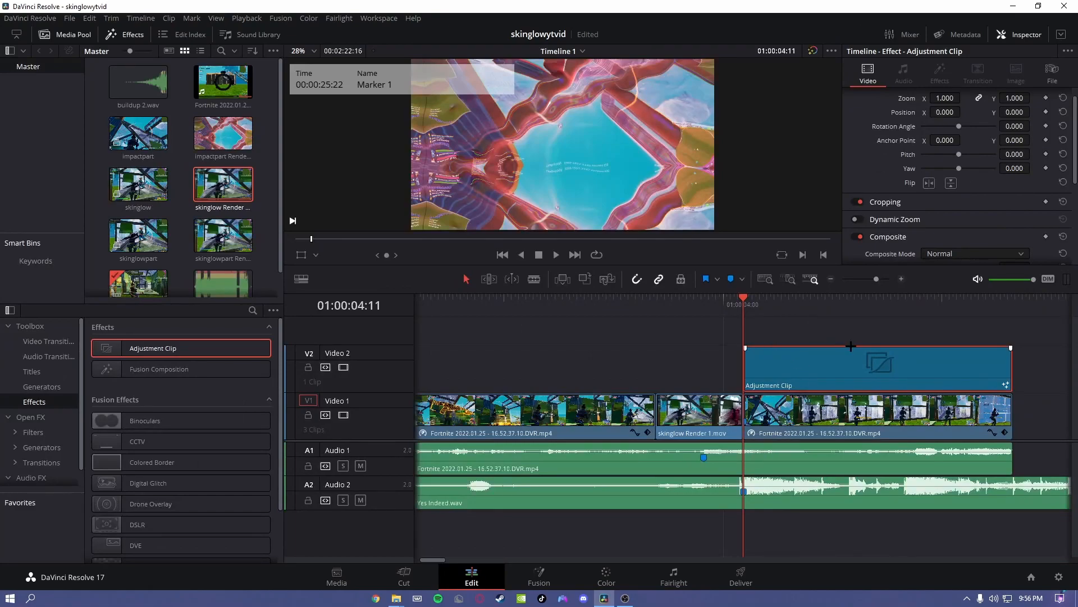
drag(849, 339, 830, 420)
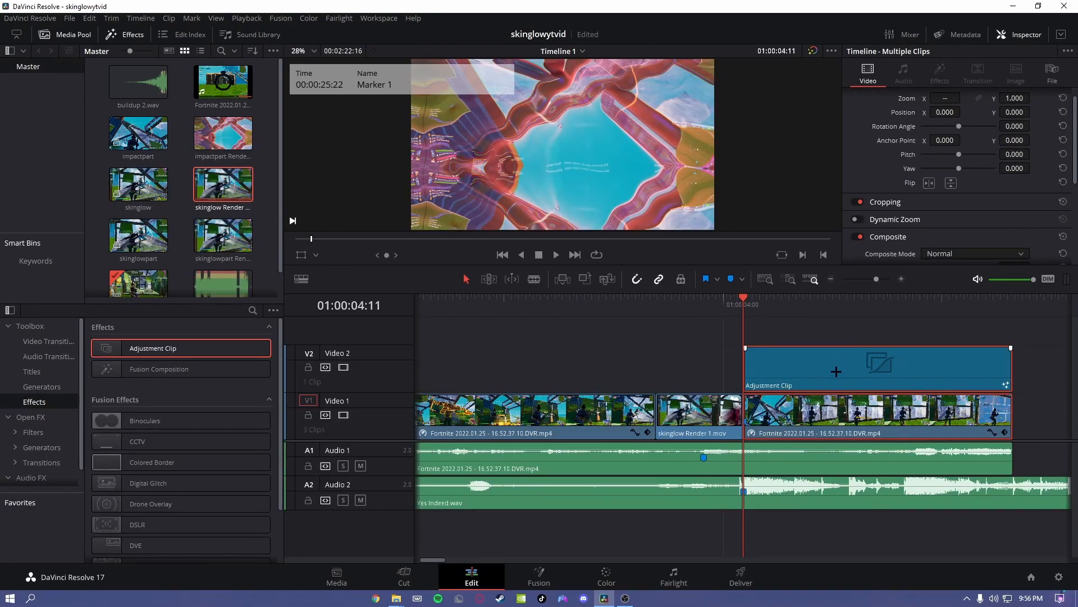
right_click(837, 371)
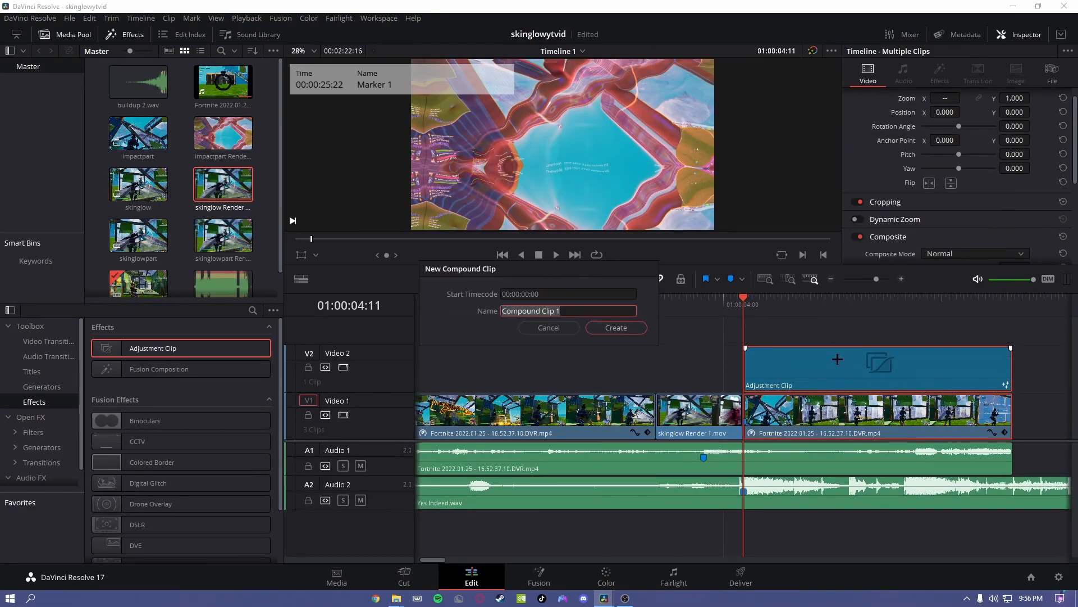
key(ctrl+a)
key(BackSpace)
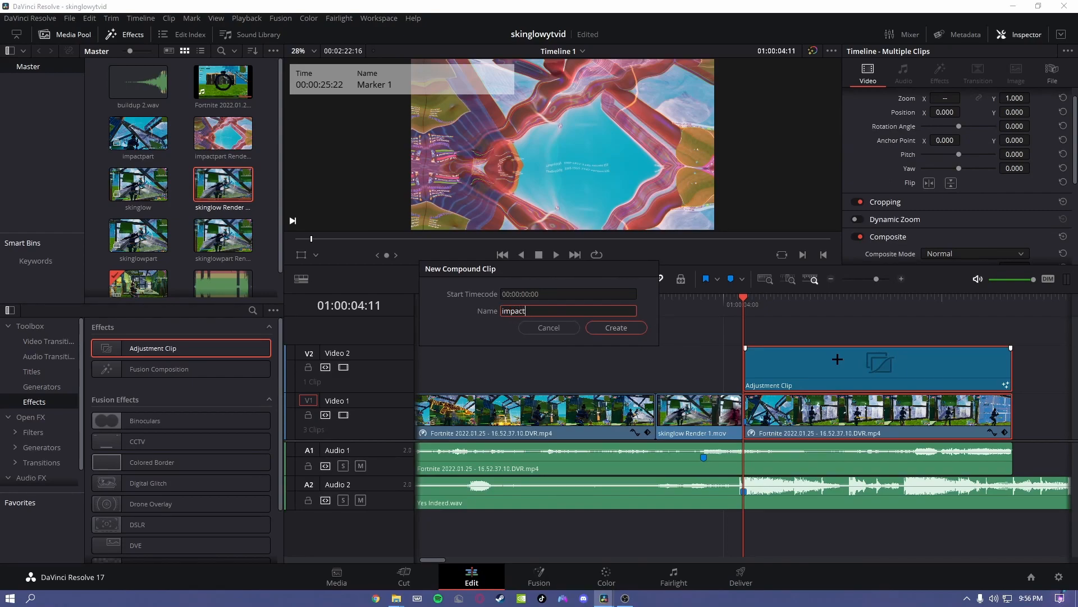
text(impactpart)
key(Return)
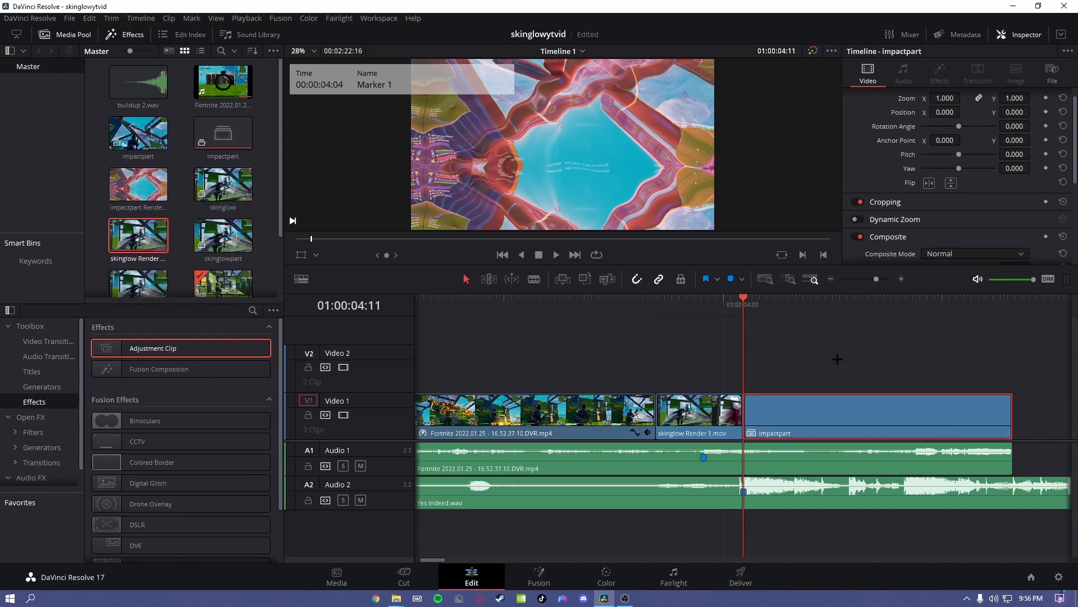
Render the impactpart compound clip in place as QuickTime DNxHD, 720p 100/85/55/45 8-bit, including video, Fusion and color grading effects
right_click(847, 409)
click(888, 93)
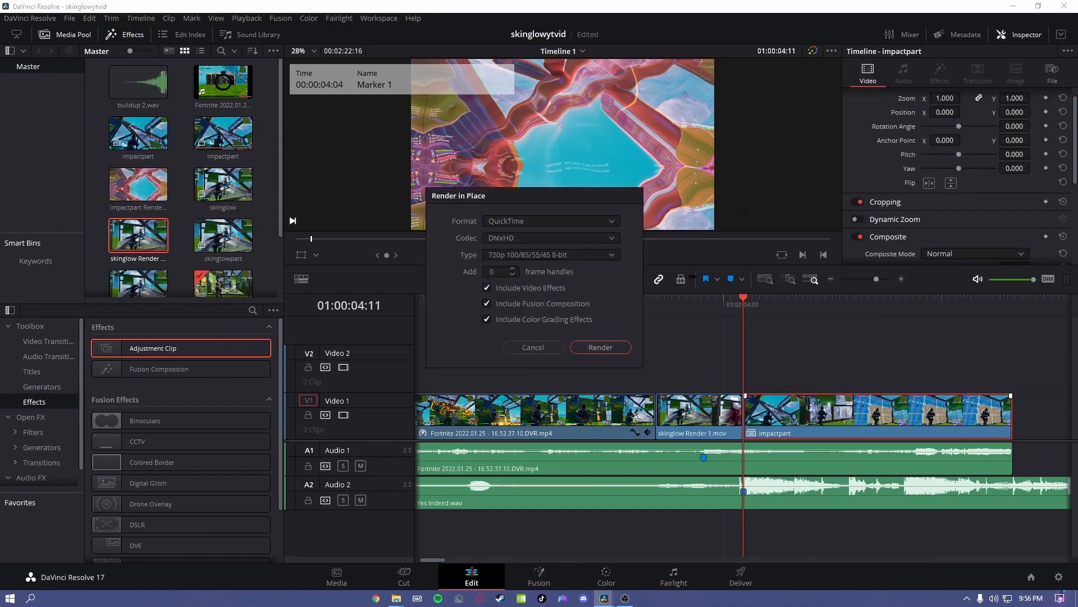
click(601, 348)
click(376, 300)
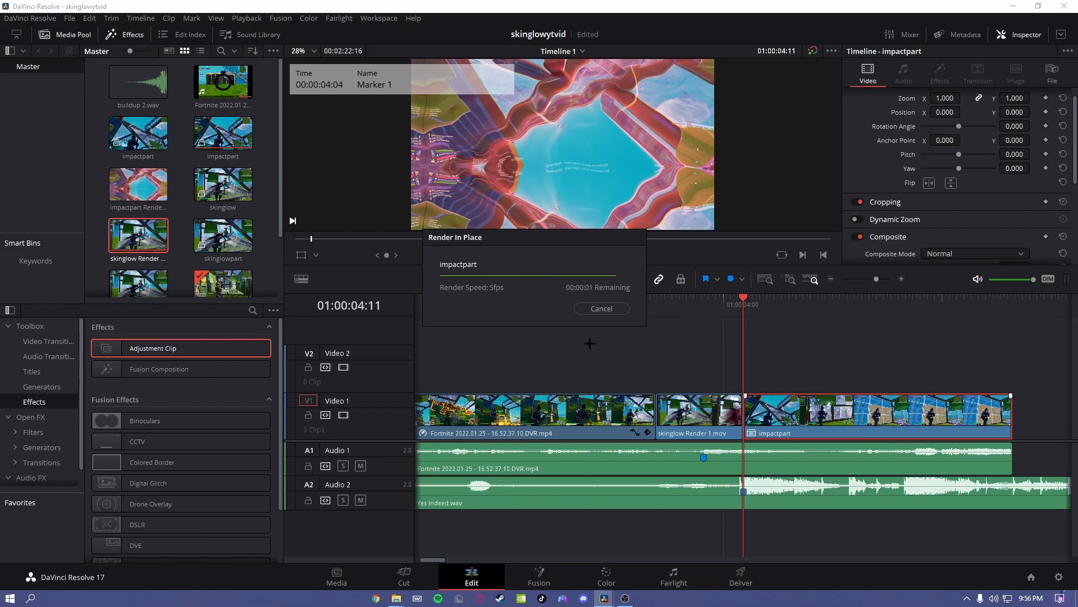
Enlarge the preview and play the finished edit from the start of the timeline to check its timing and effects
drag(748, 310, 588, 308)
click(809, 373)
drag(720, 263, 720, 432)
key(space)
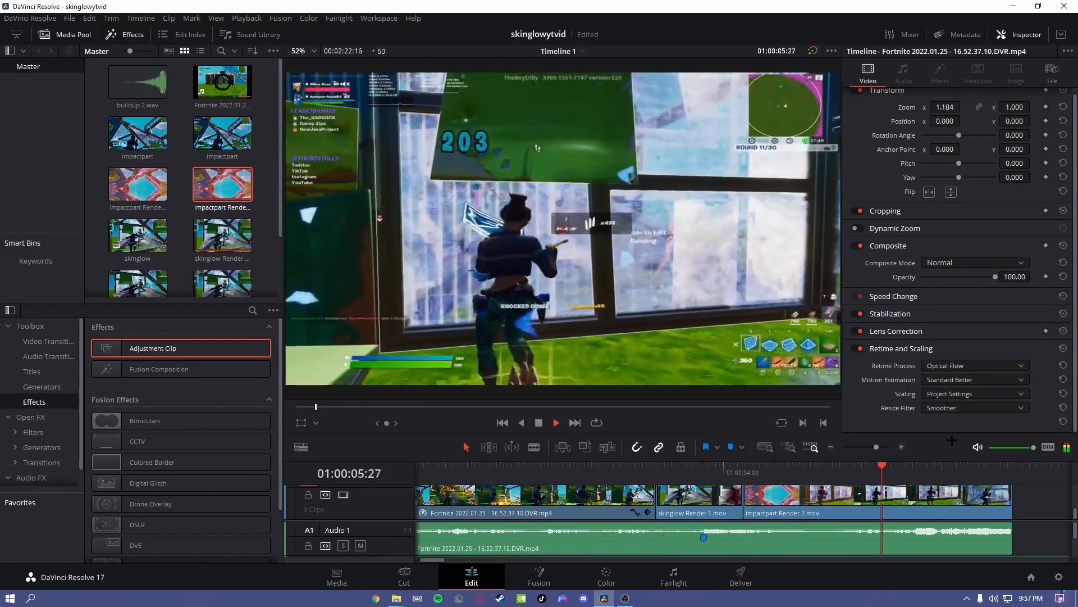
drag(876, 446, 870, 448)
key(Home)
key(space)
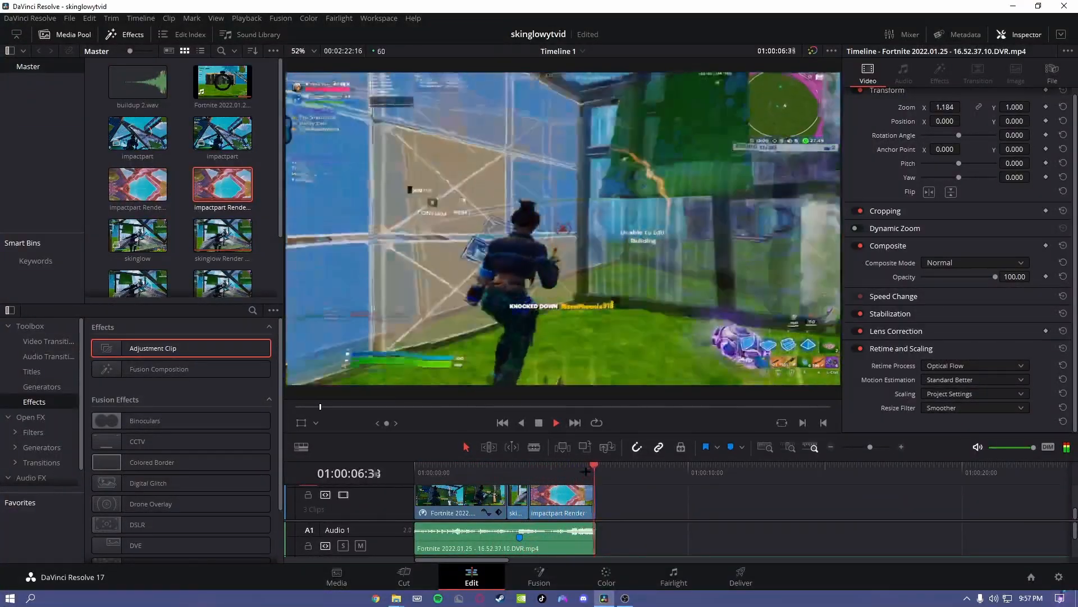
On the Deliver page, set the render's filename to fhuniasnduias
click(70, 22)
click(709, 493)
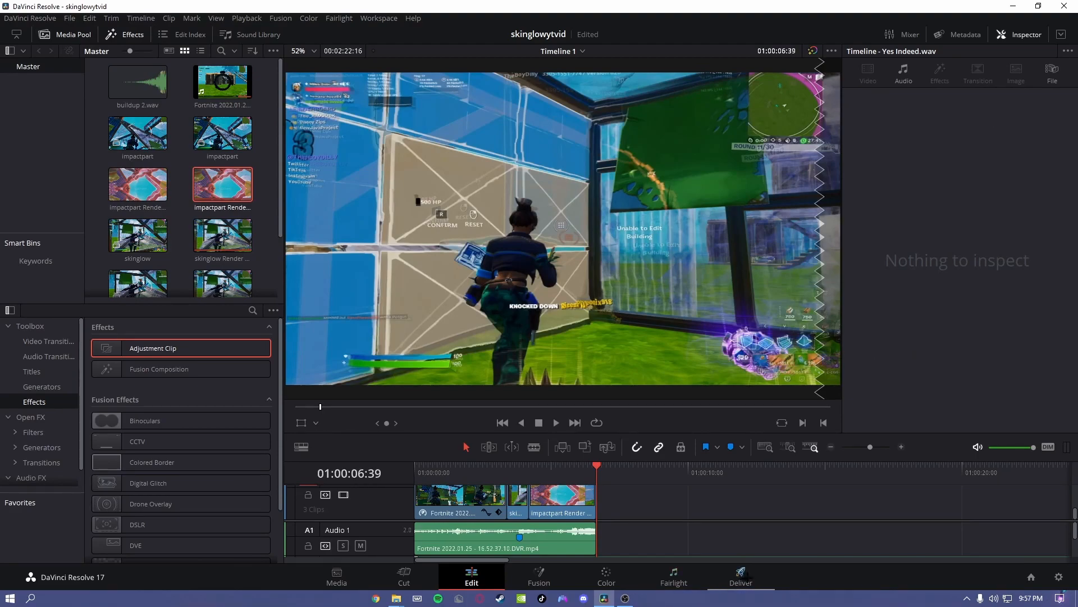
click(741, 576)
click(92, 128)
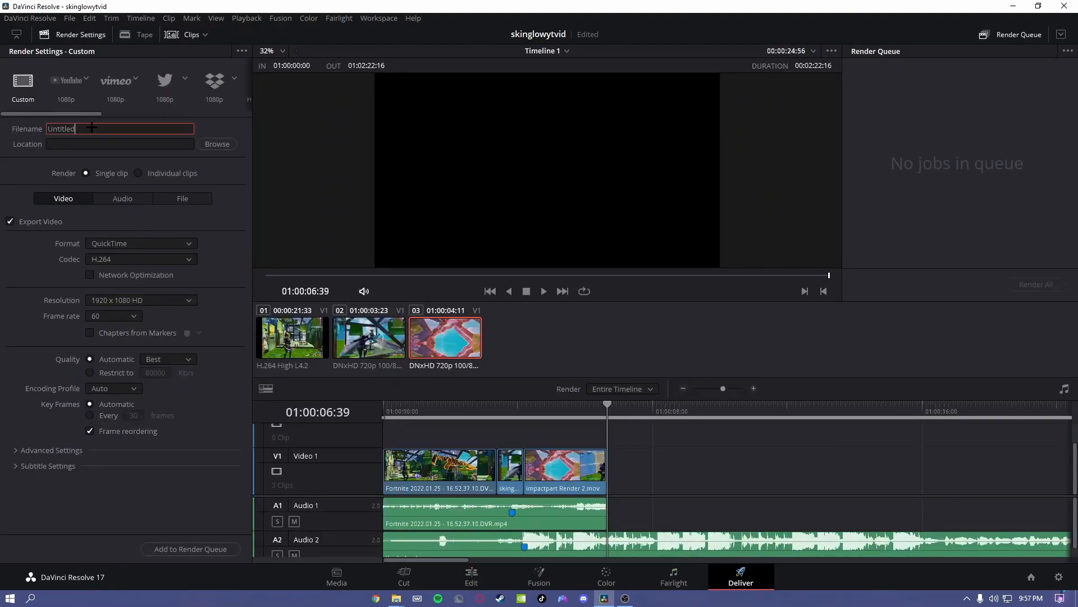
key(ctrl+a)
key(BackSpace)
text(fhuniasnduias)
key(Return)
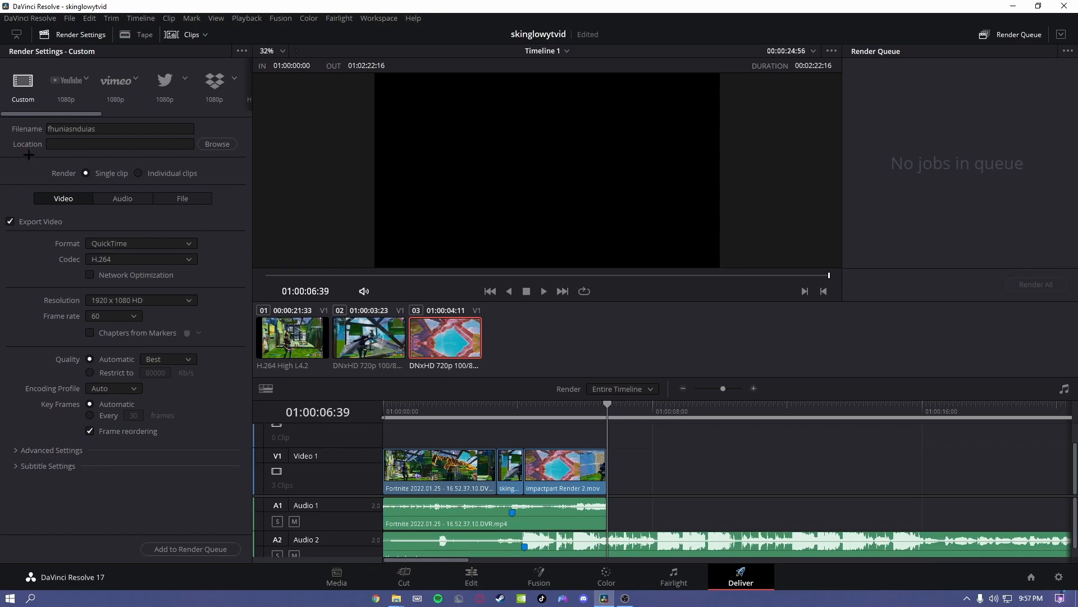
Review the save destination and export format options, keeping QuickTime as the format and H.264 as the codec
click(210, 147)
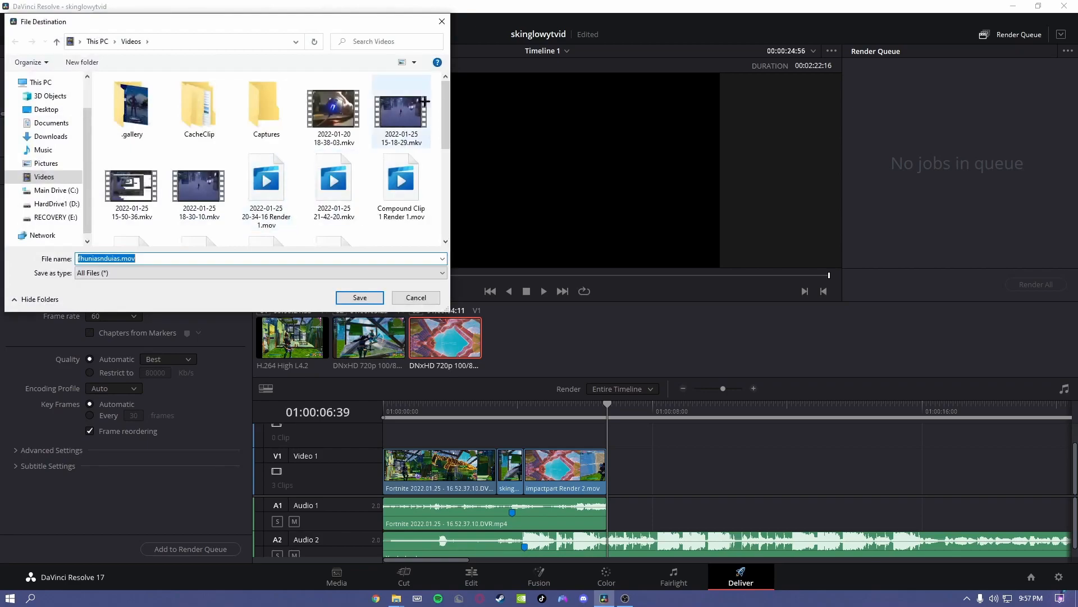
click(445, 21)
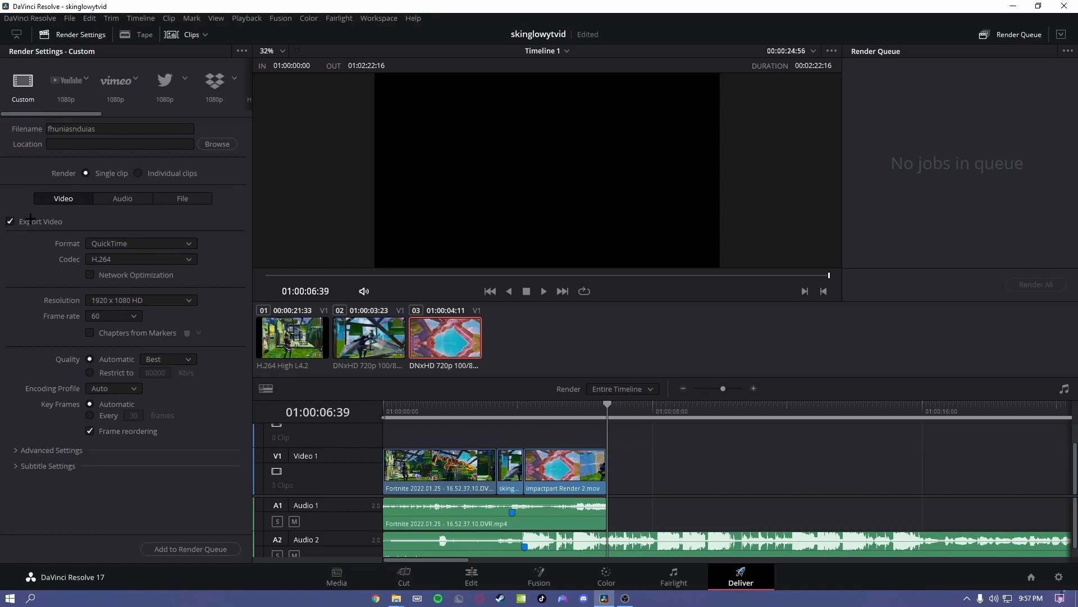
click(112, 243)
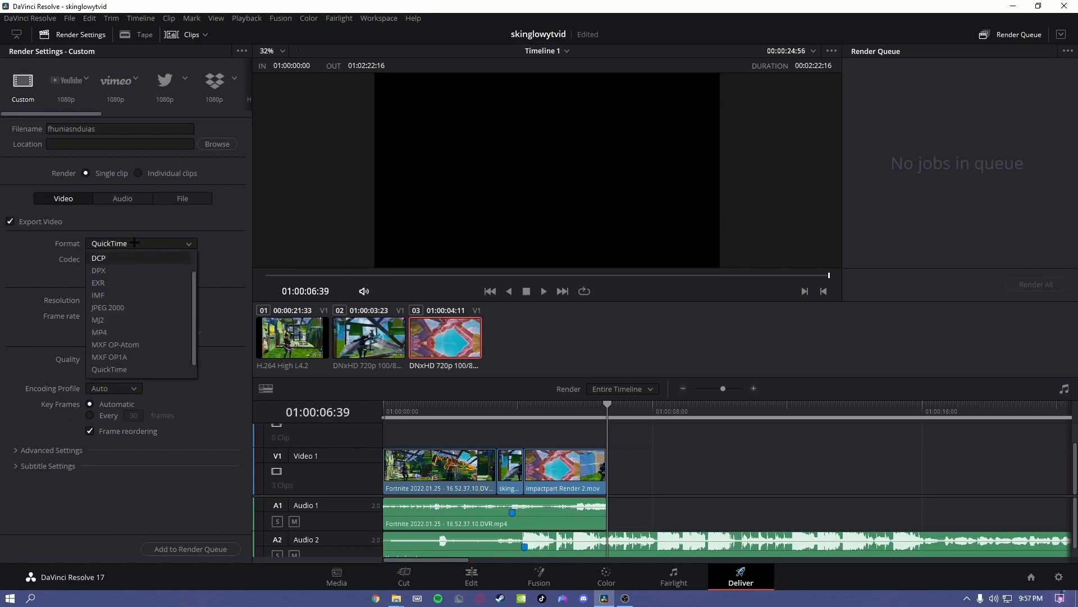
click(135, 243)
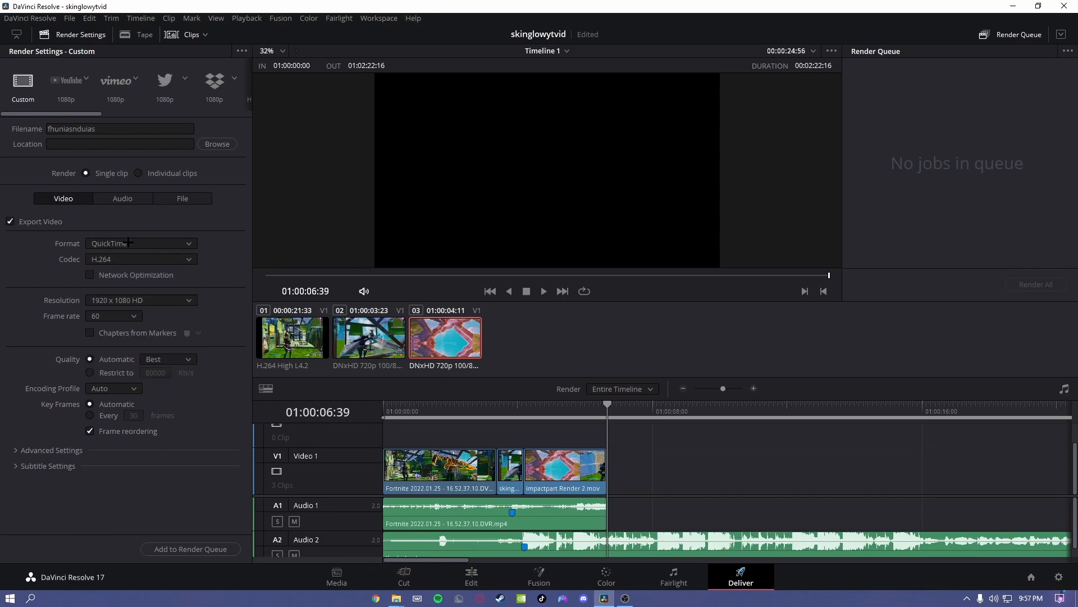
click(122, 258)
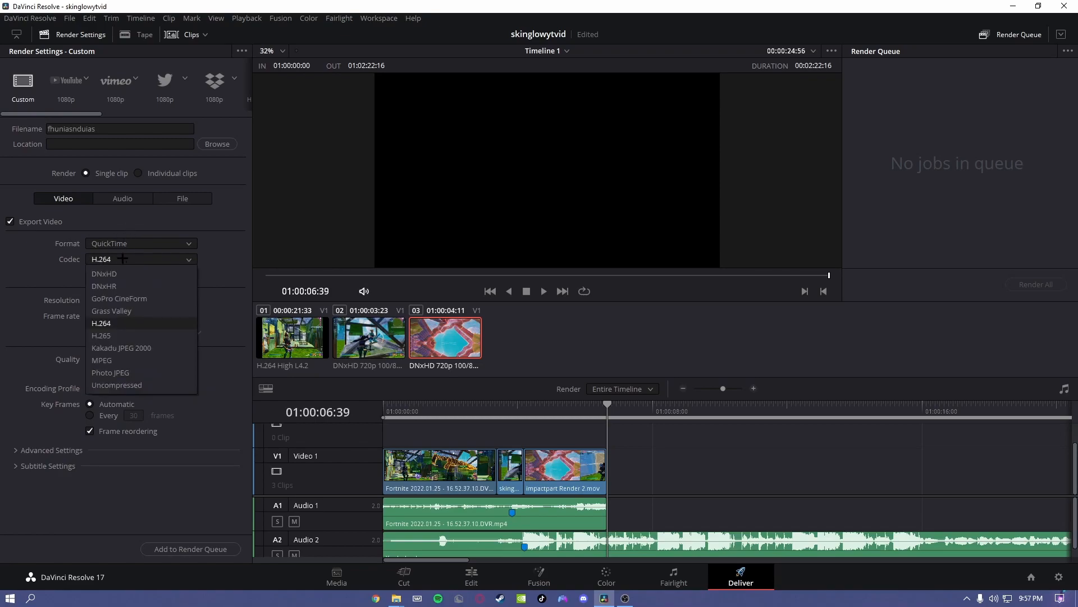
click(114, 324)
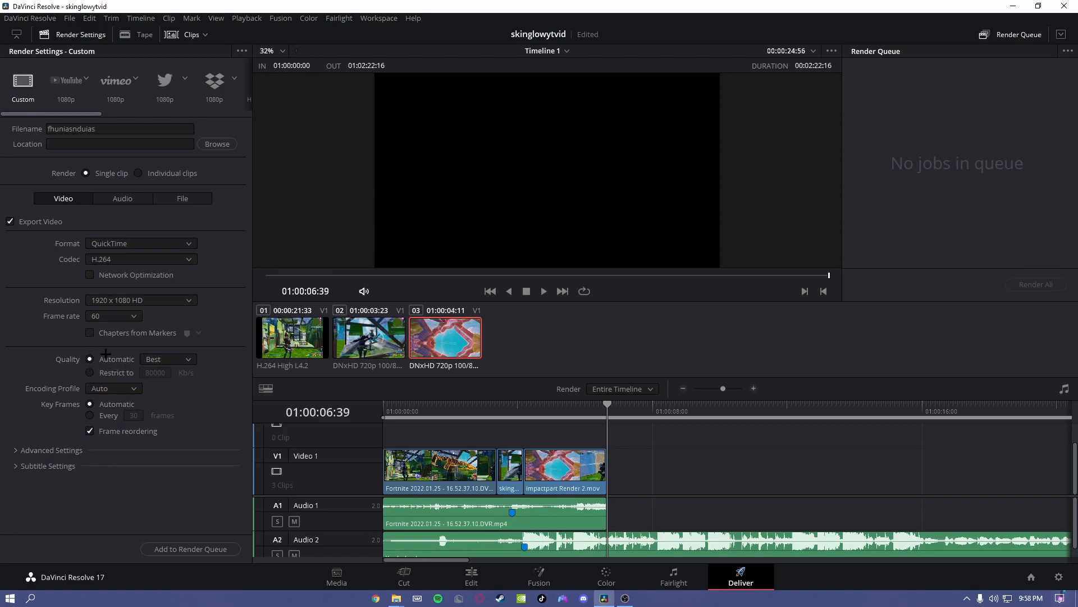
Restrict the export quality to 2097151 Kb/s and try to add the job to the render queue, cancelling at the file destination
click(90, 373)
click(155, 372)
key(BackSpace)
text(99999099)
key(Return)
click(192, 547)
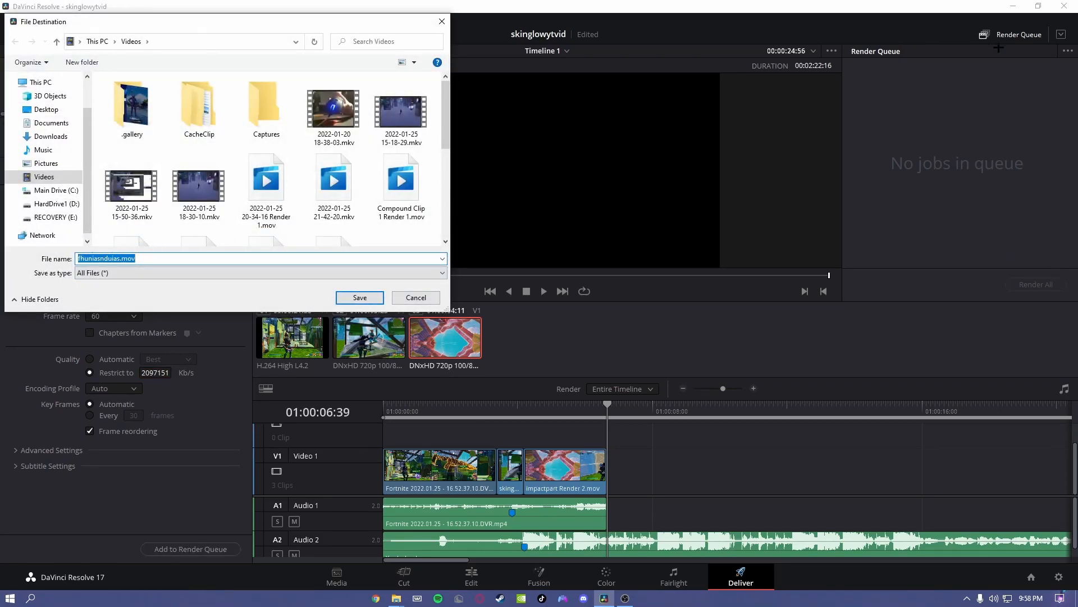
click(442, 21)
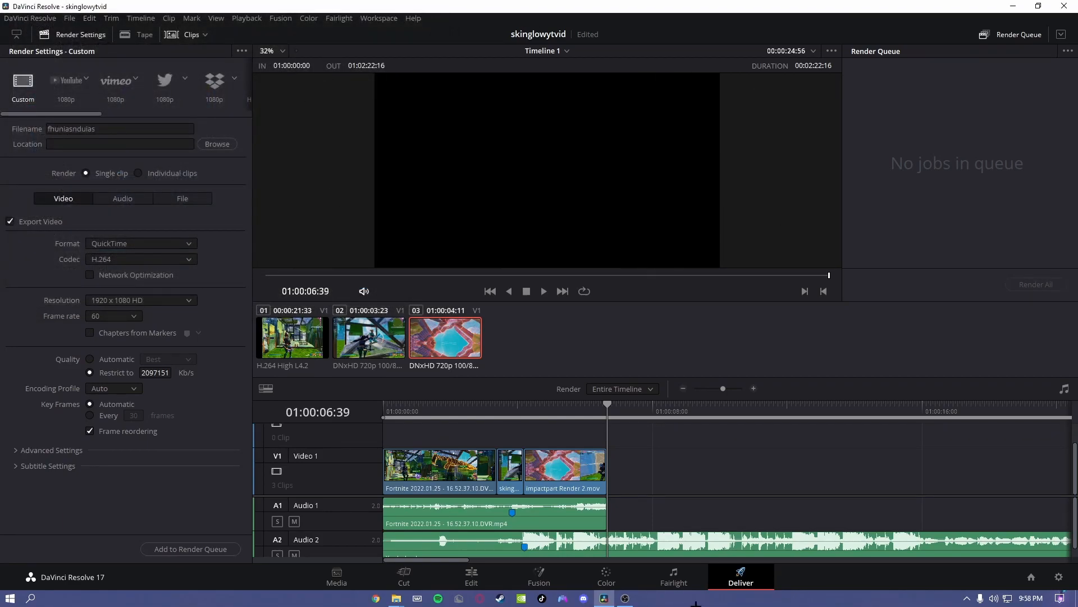
click(625, 597)
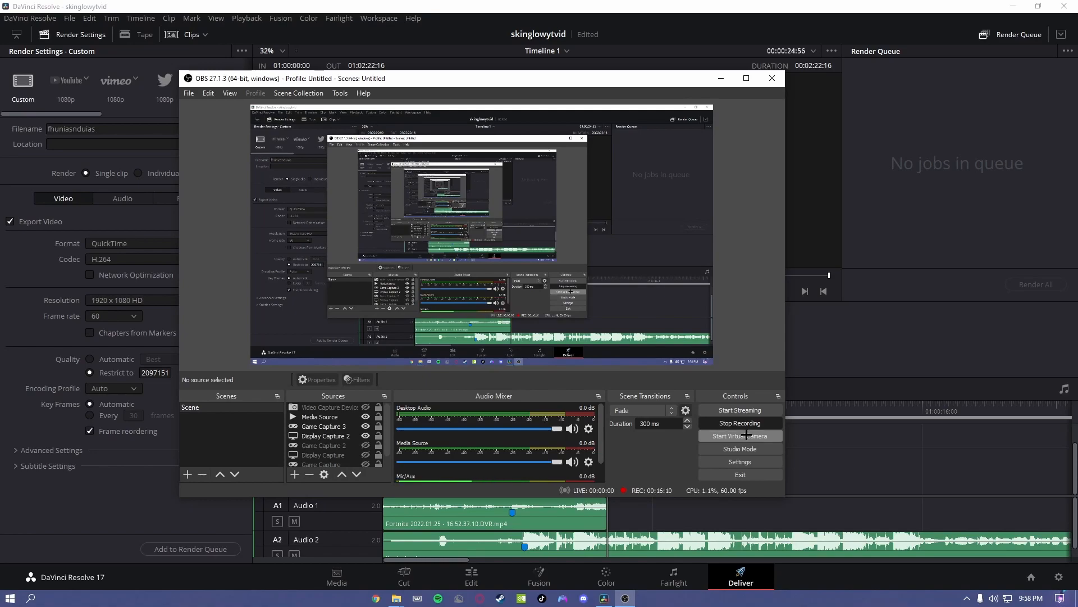